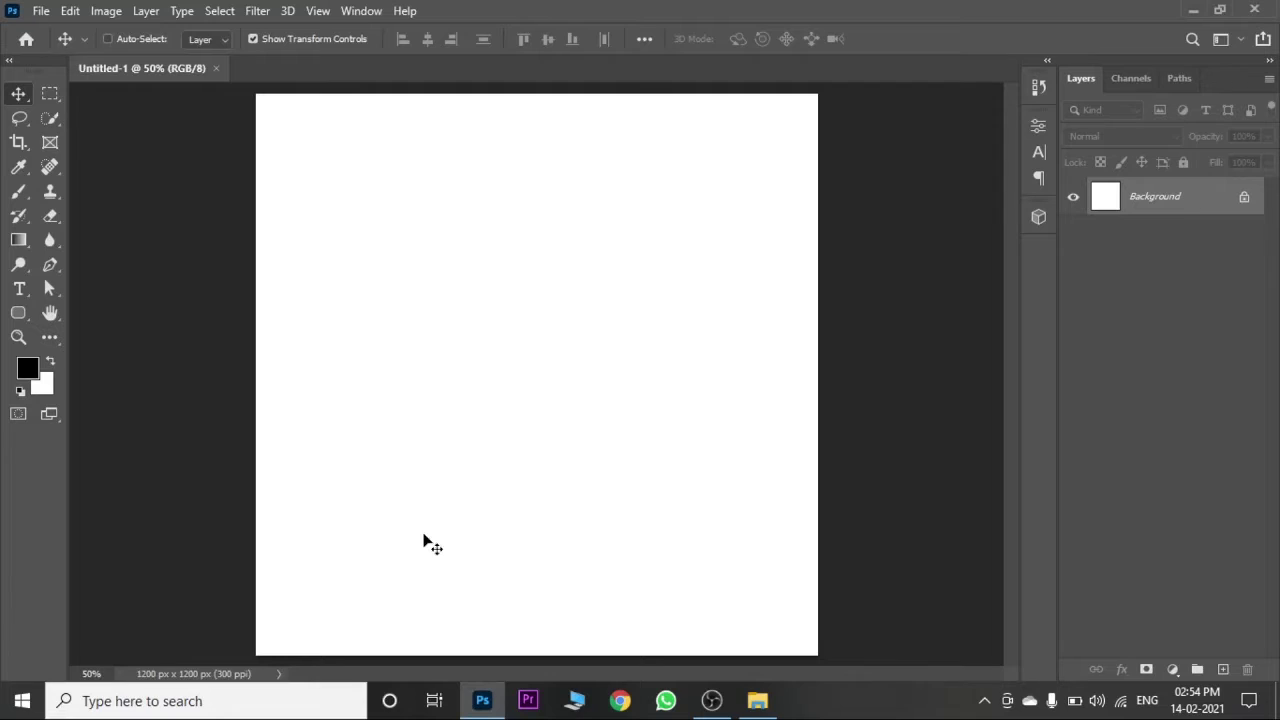
Step: Place the player cutout photo on the 1200×1200 canvas, scaled to fill most of its height and centred
left_click(757, 700)
mouse_move(318, 245)
left_mouse_down()
mouse_move(482, 700)
mouse_move(567, 400)
left_mouse_up()
left_click_drag(514, 94, 527, 197)
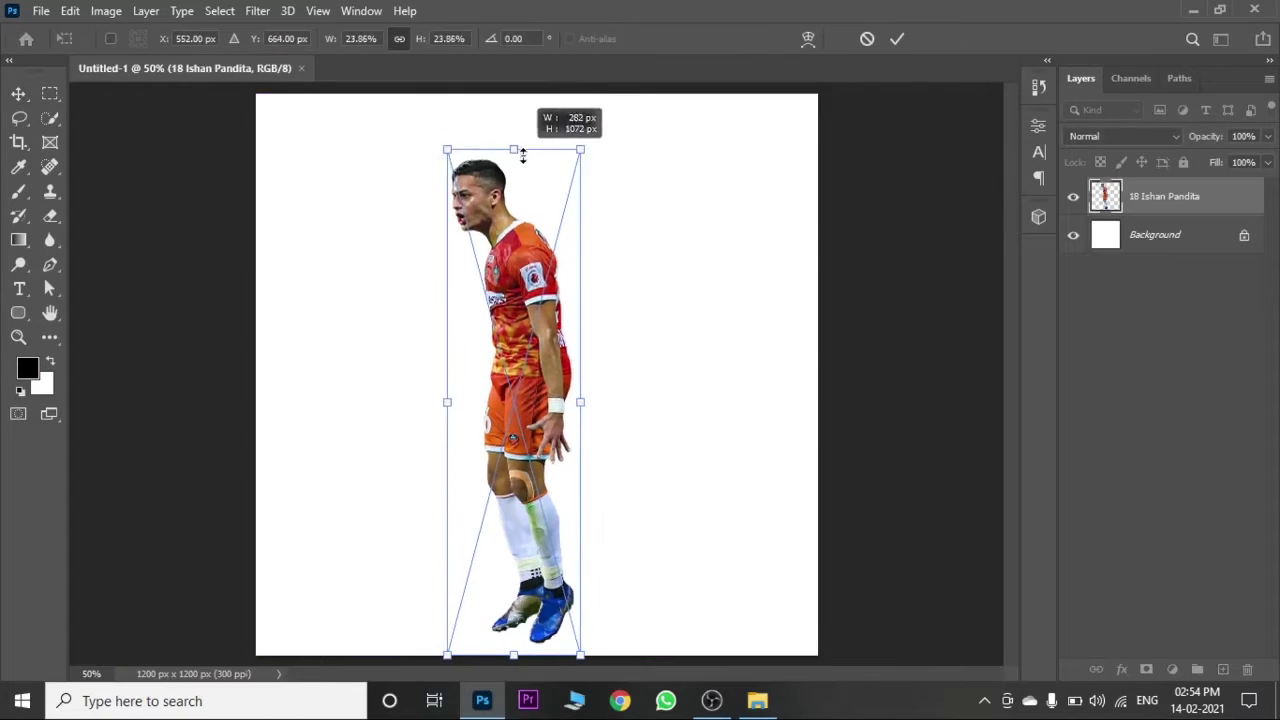
left_click_drag(527, 330, 545, 262)
left_click(897, 38)
key("ctrl+plus")
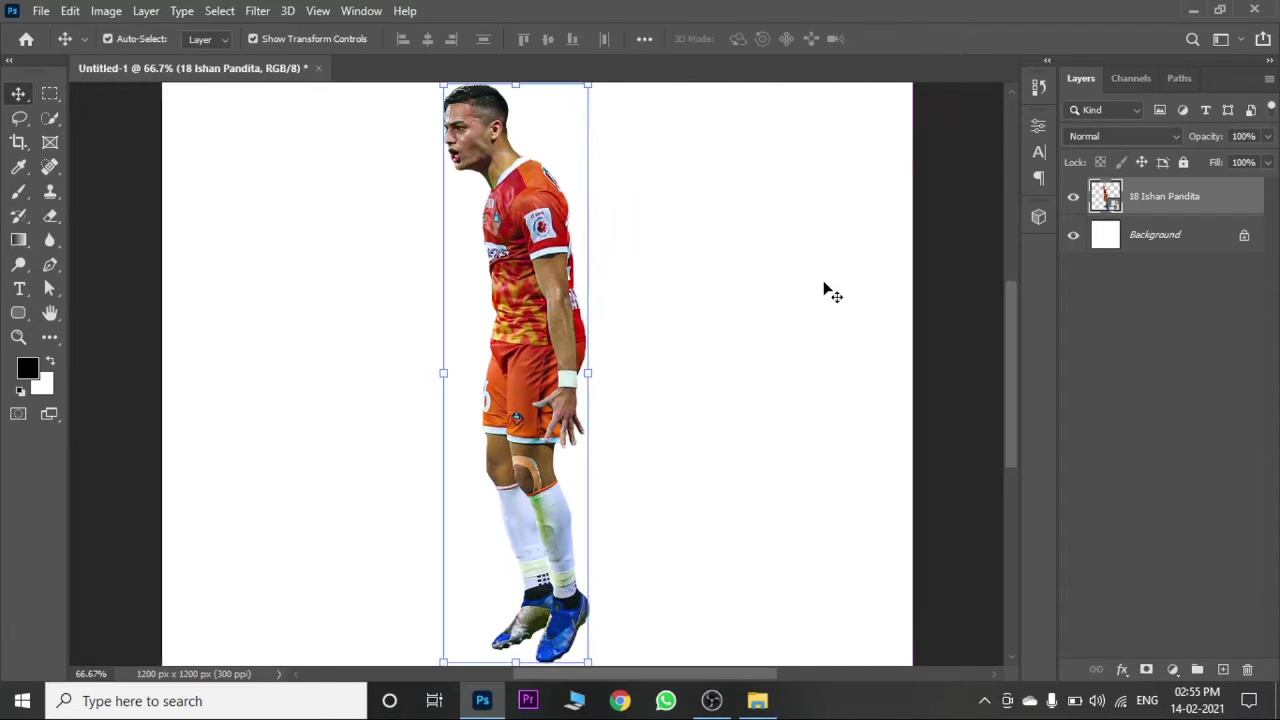
key("ctrl+plus")
key("ctrl+plus")
key("ctrl+minus")
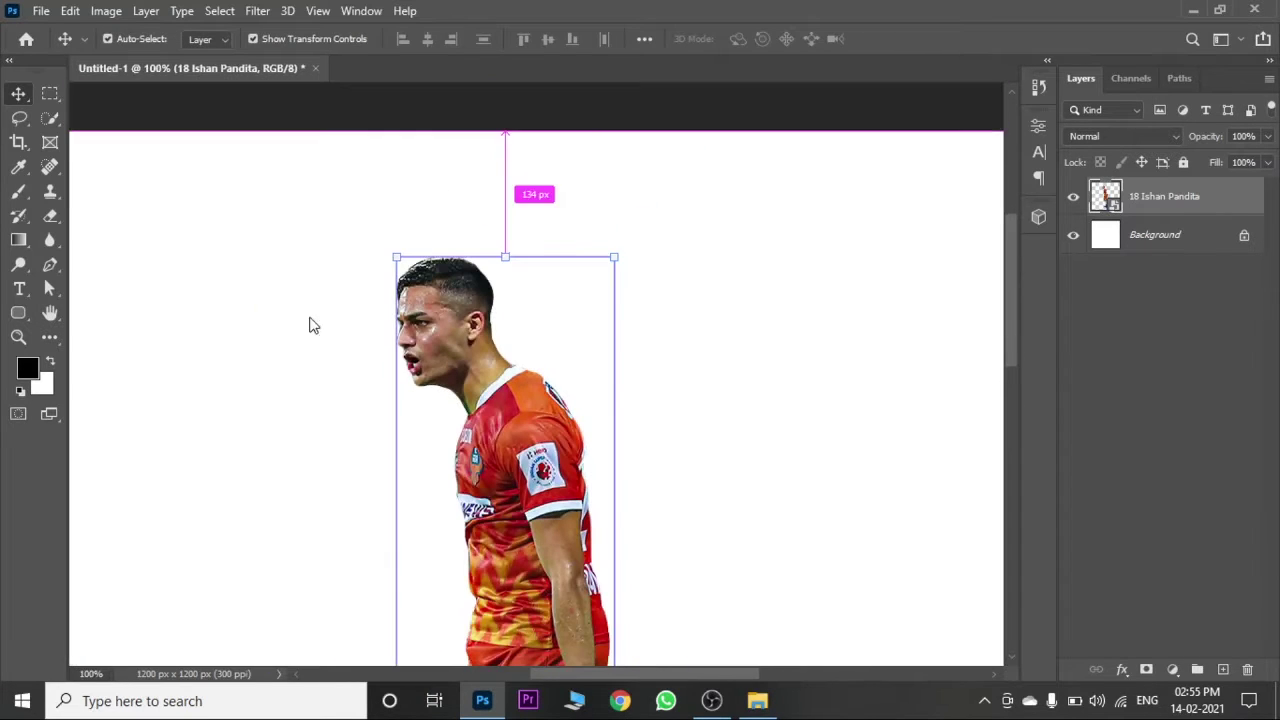
Step: Convert the player smart object into an ordinary layer with Convert to Layers
left_click(50, 216)
right_click(1213, 204)
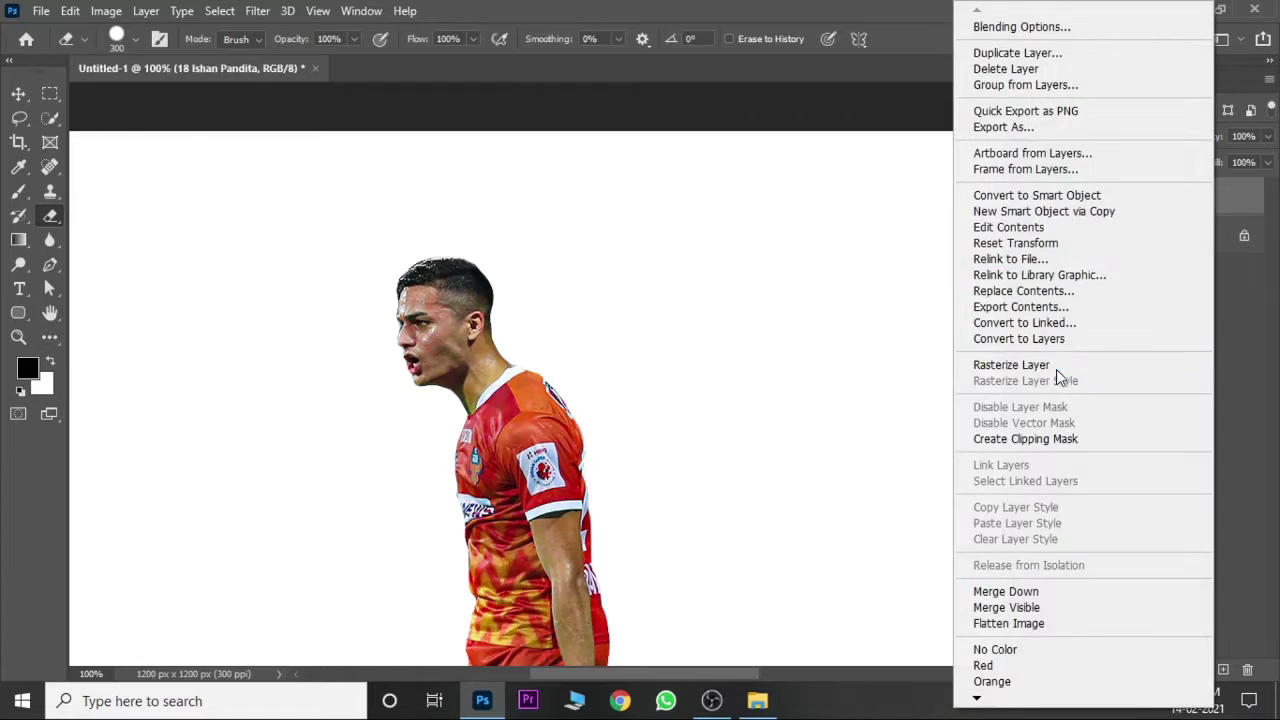
left_click(1095, 345)
left_click(595, 271)
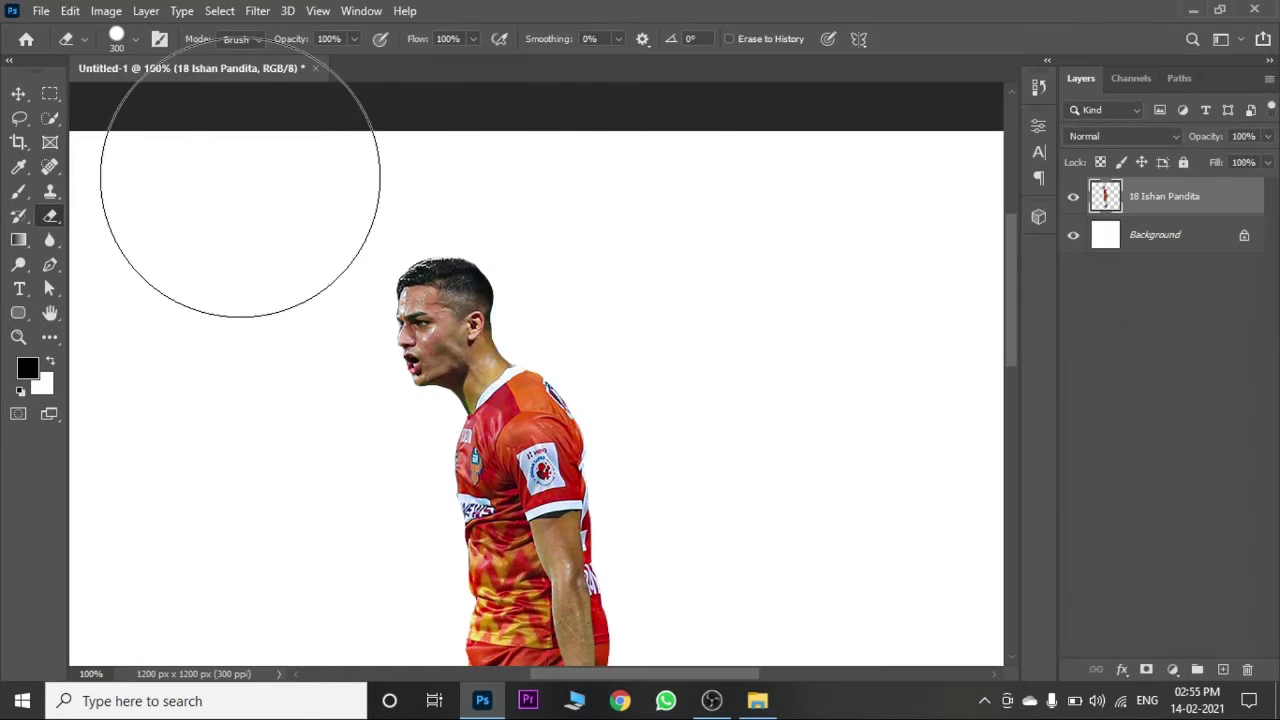
Step: Set the eraser to a soft round brush of about 20 px and inspect the face at 200%
key("bracketleft")
key("bracketleft")
key("bracketleft")
left_click(135, 39)
left_click(124, 218)
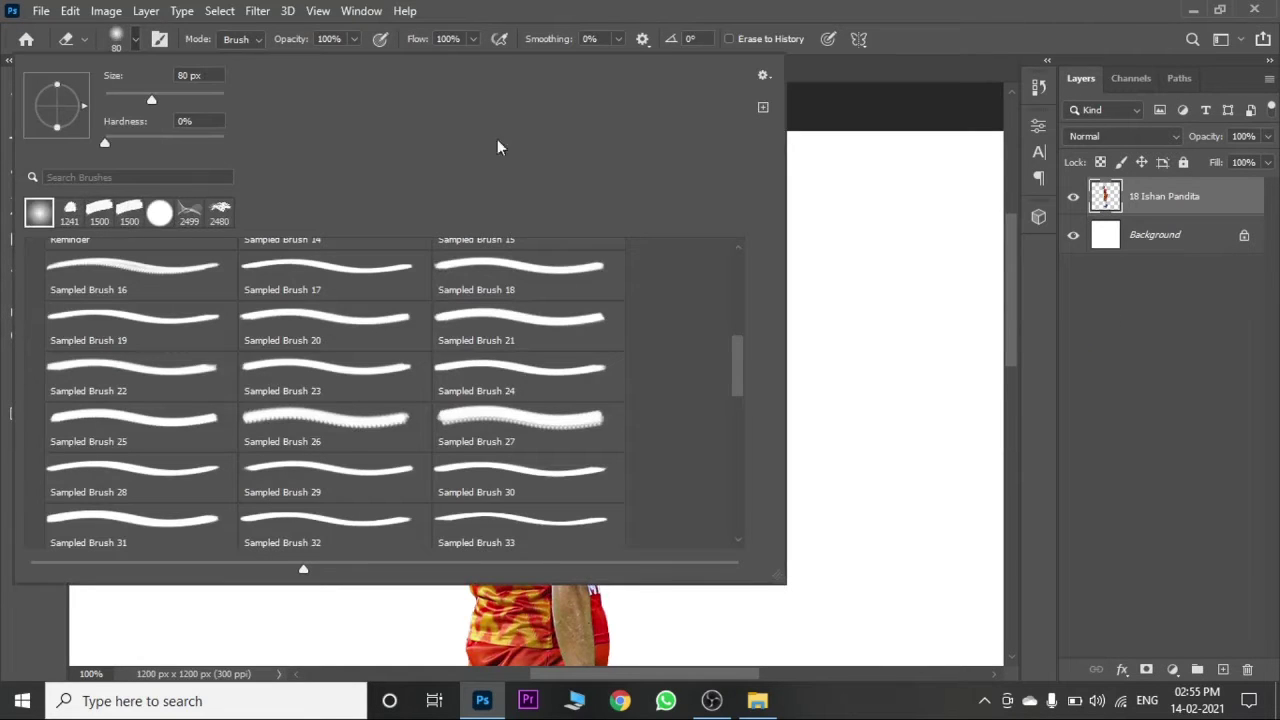
left_click_drag(744, 375, 740, 271)
left_click(706, 8)
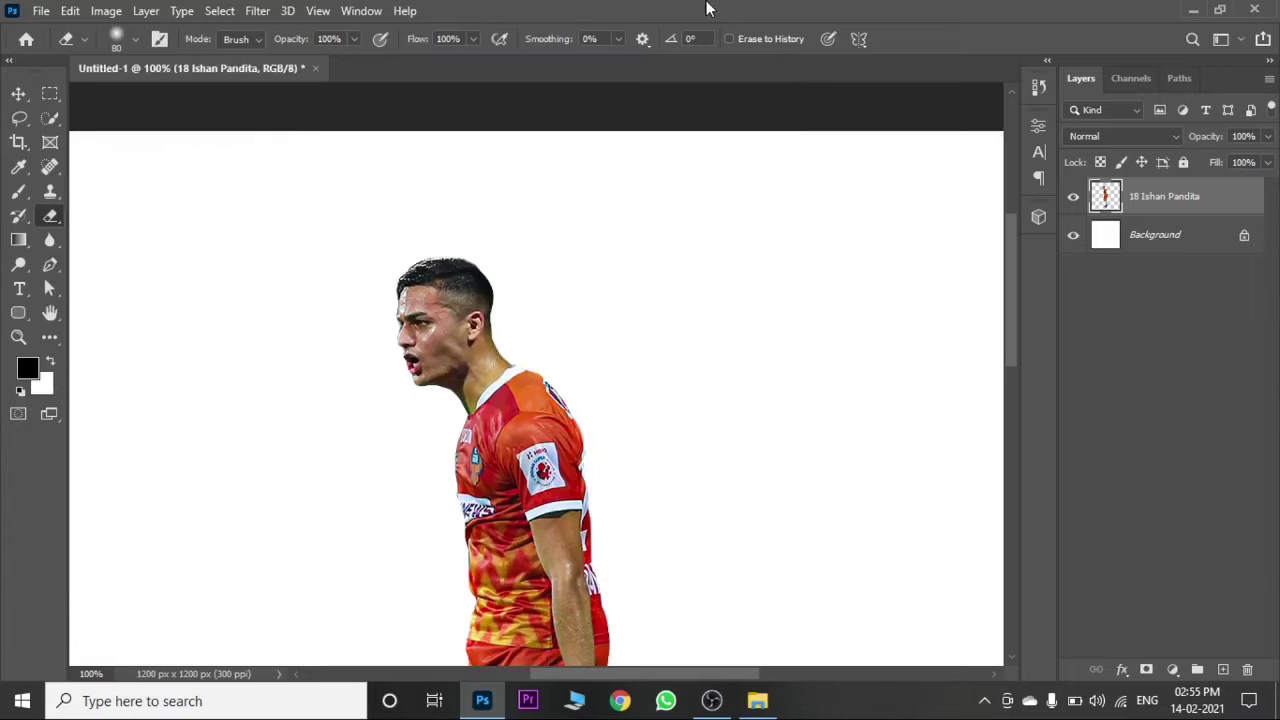
left_click(135, 39)
left_click_drag(160, 97, 132, 97)
key("Return")
key("ctrl+plus")
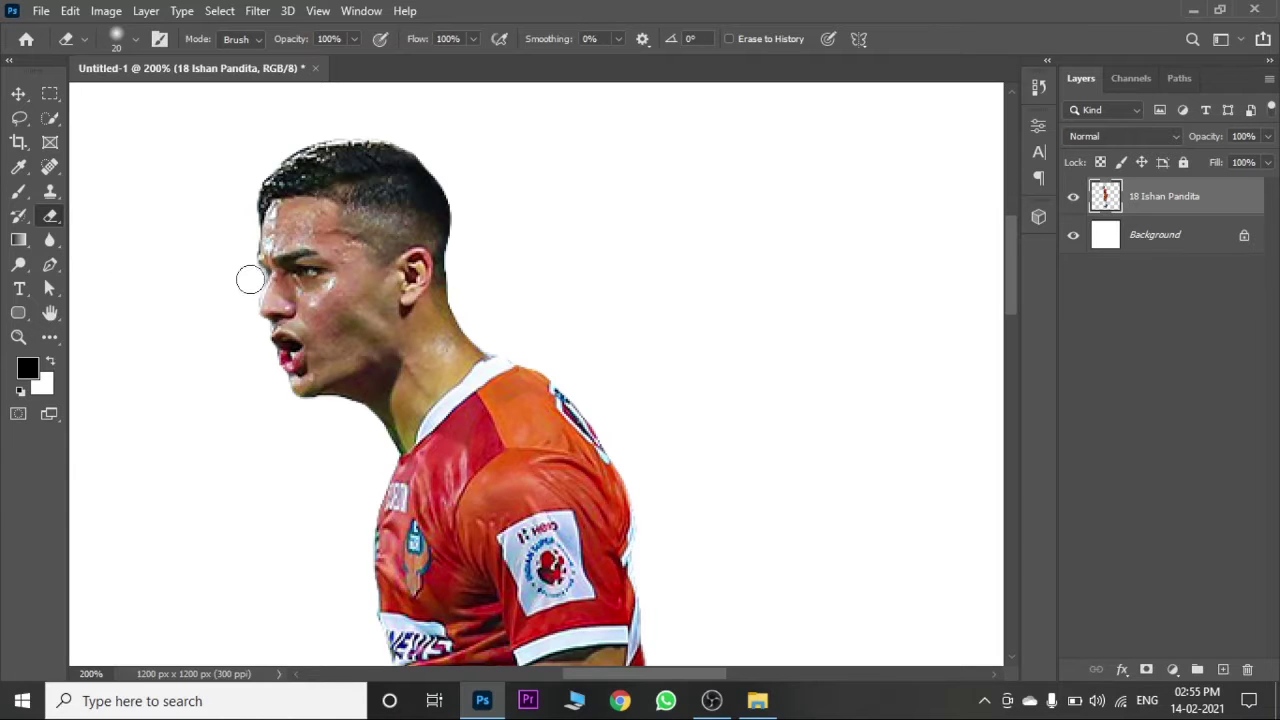
key("v")
key("ctrl+minus")
key("ctrl+minus")
key("ctrl+minus")
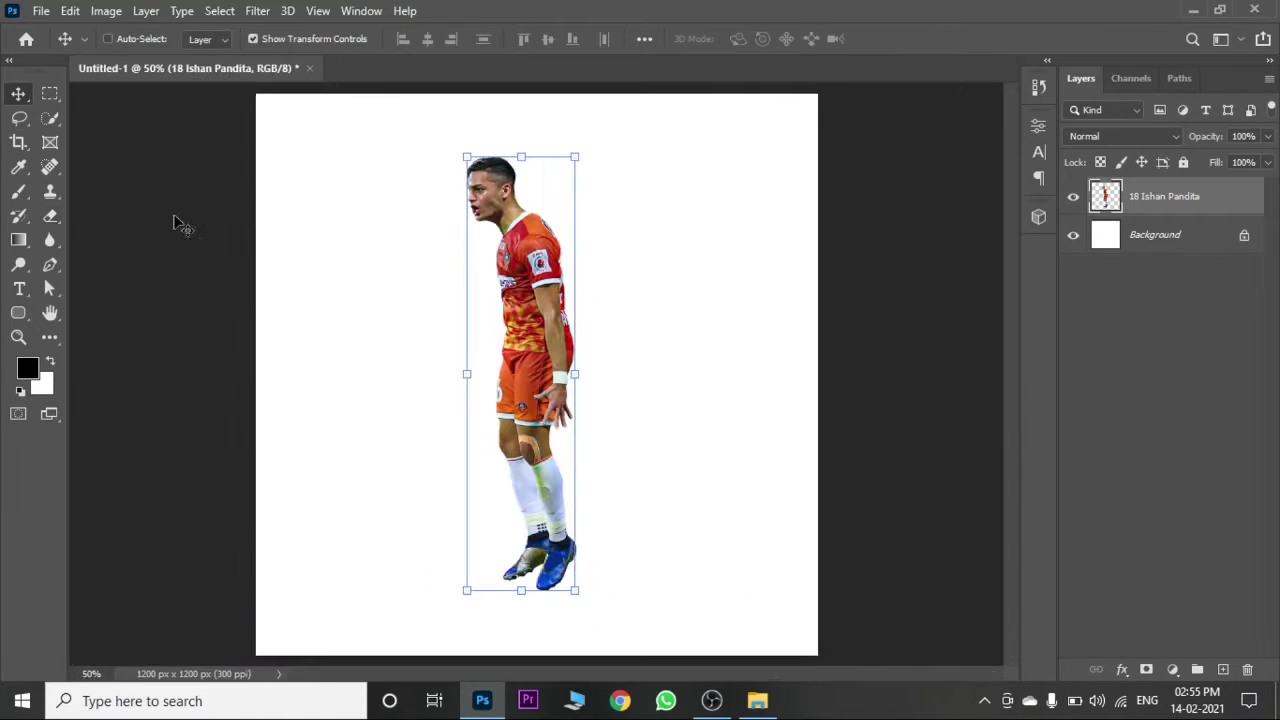
Step: Make two copies of the player layer, hide the original, and select all three player layers
left_click_drag(510, 387, 518, 401)
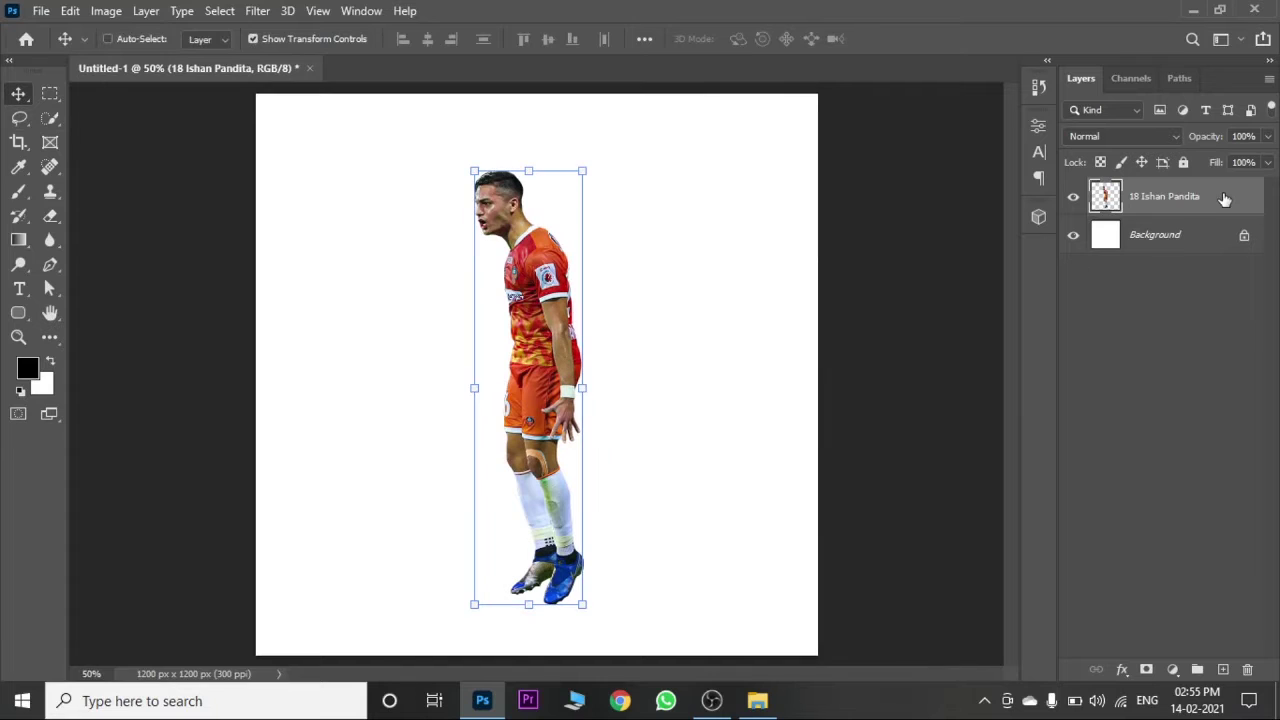
left_click_drag(1224, 198, 1080, 245, "alt")
left_click(1073, 234)
left_click(1164, 196)
key("shift+Down")
key("shift+Down")
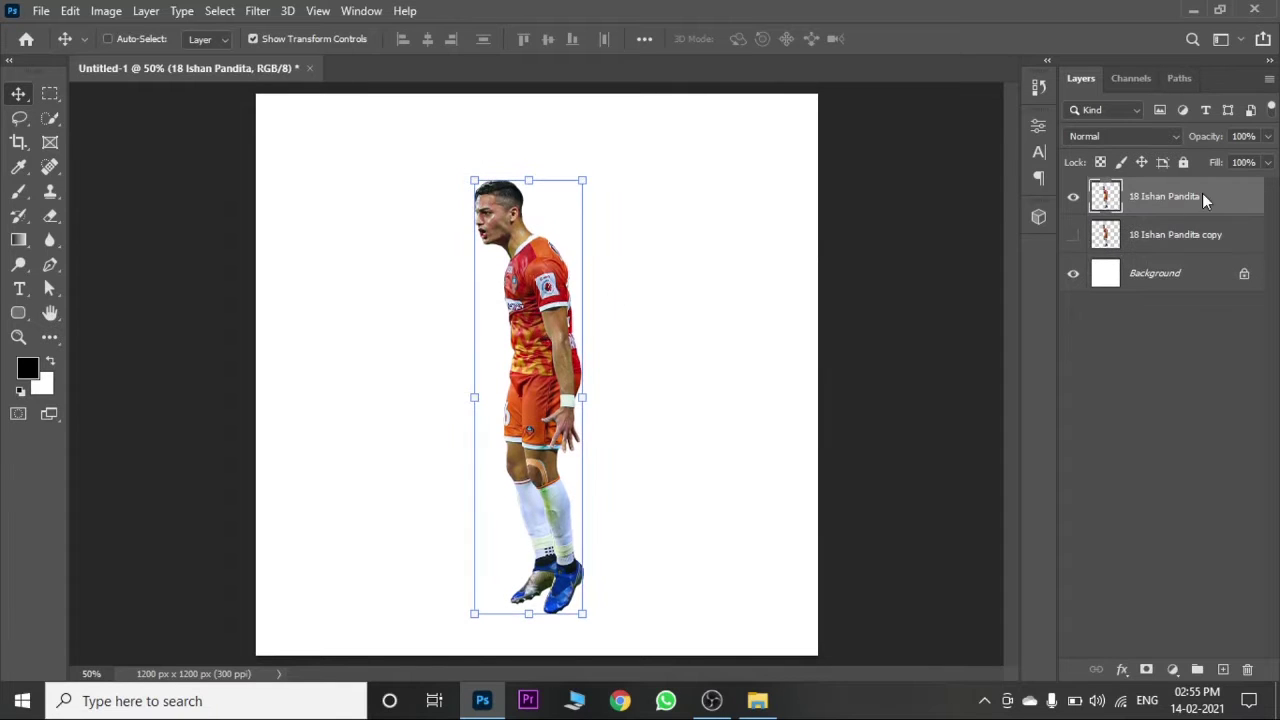
key("ctrl+bracketleft")
left_click(1173, 196)
left_click(1073, 234)
left_click(1073, 196)
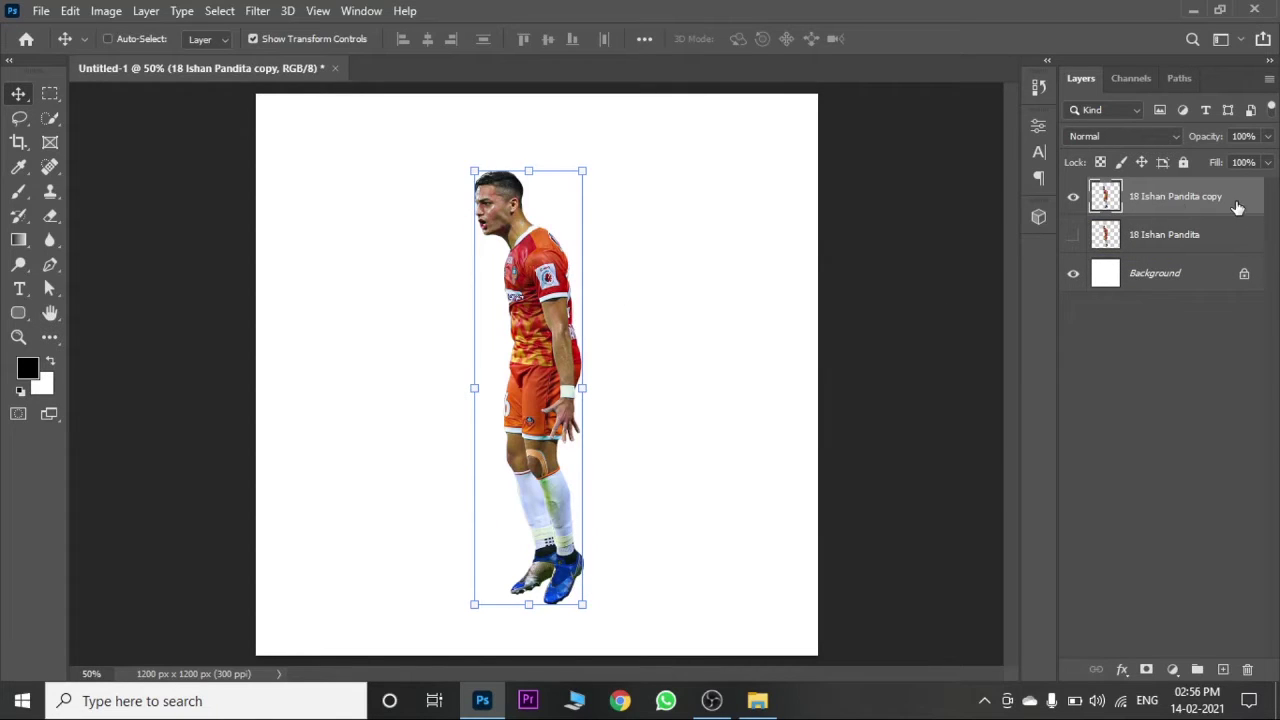
key("ctrl+j")
left_click(1171, 245)
left_click(1157, 207)
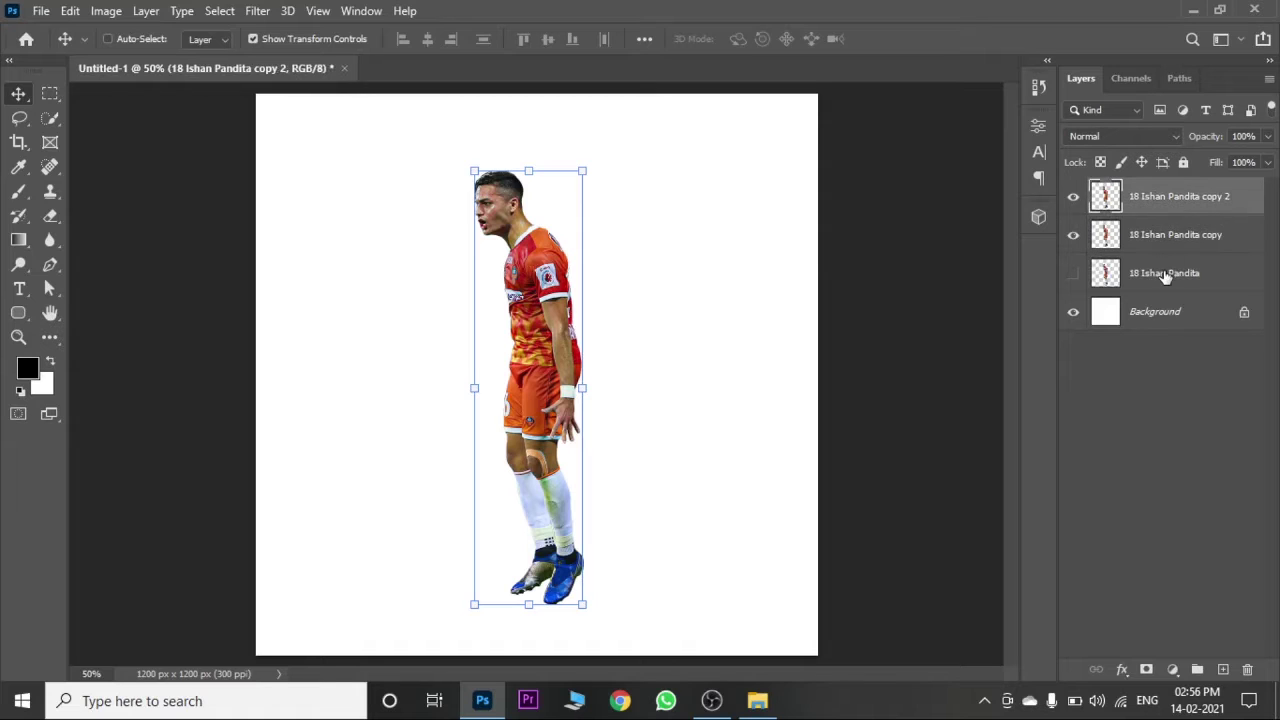
left_click(1165, 273, "shift")
Step: Scale the three player layers down to about 91.77% and shift them slightly down and right
key("ctrl+t")
left_click_drag(528, 171, 527, 194)
left_click_drag(548, 440, 546, 458)
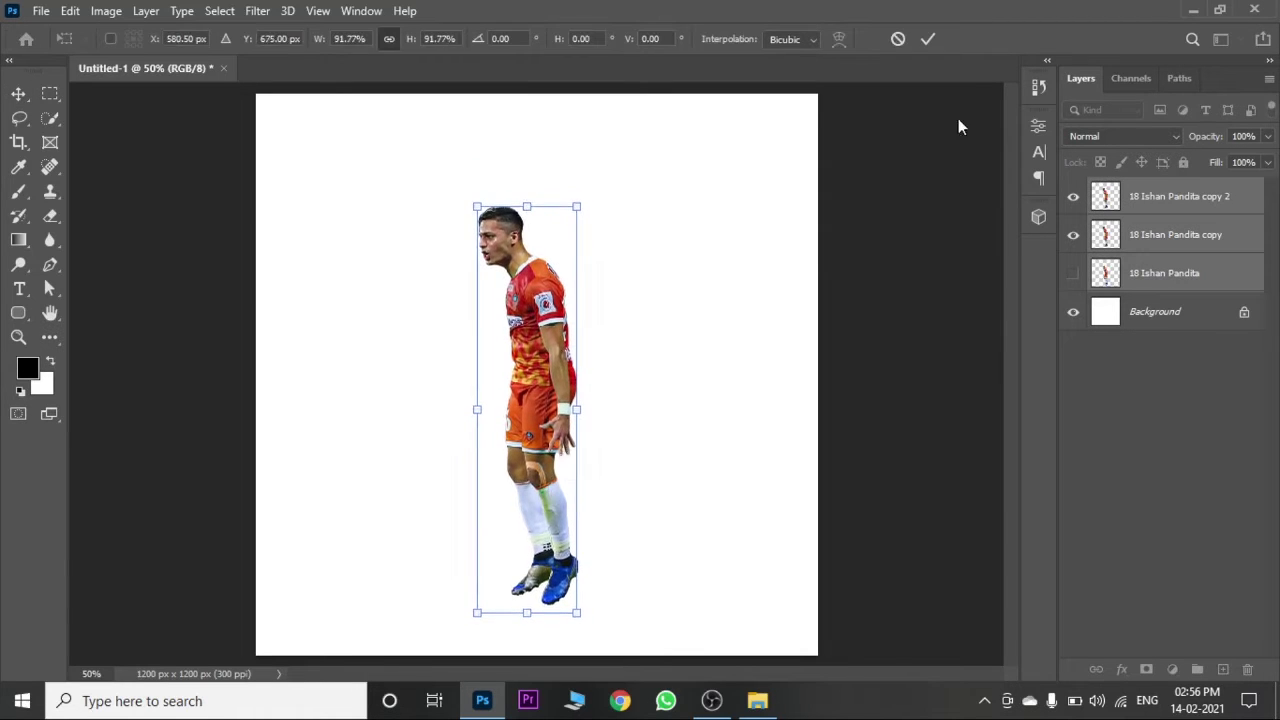
left_click(928, 39)
left_click_drag(540, 360, 550, 356)
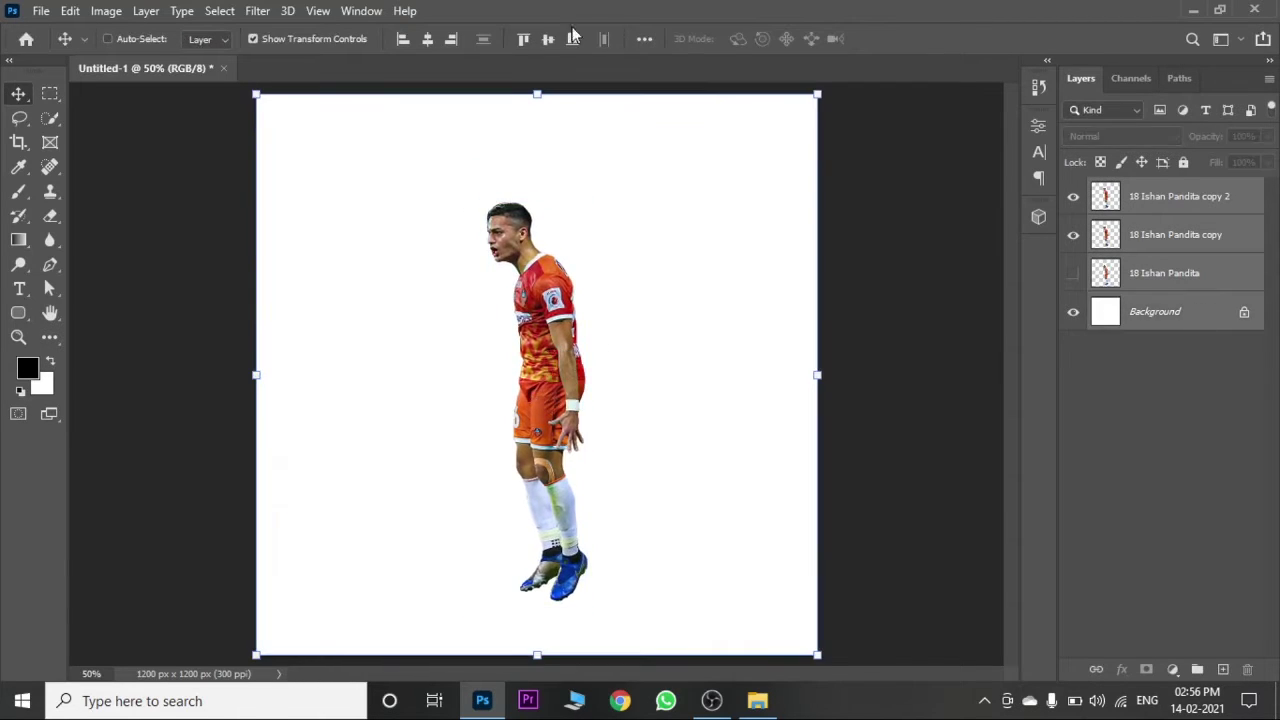
left_click(1196, 285)
Step: Pick the Ellipse tool from the shape tools flyout
left_click(1150, 235)
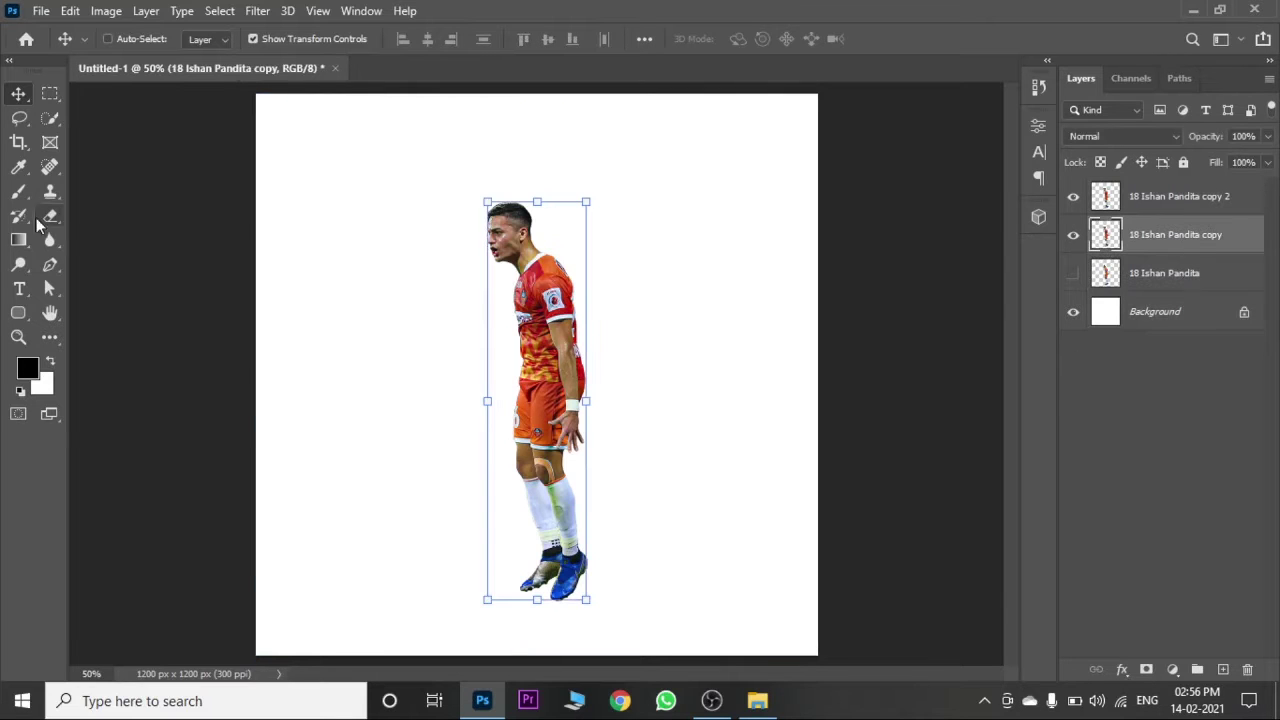
left_click(18, 313)
left_click(92, 359)
Step: Draw a 546 px circle around the player's body and move it up and right
right_click(18, 313)
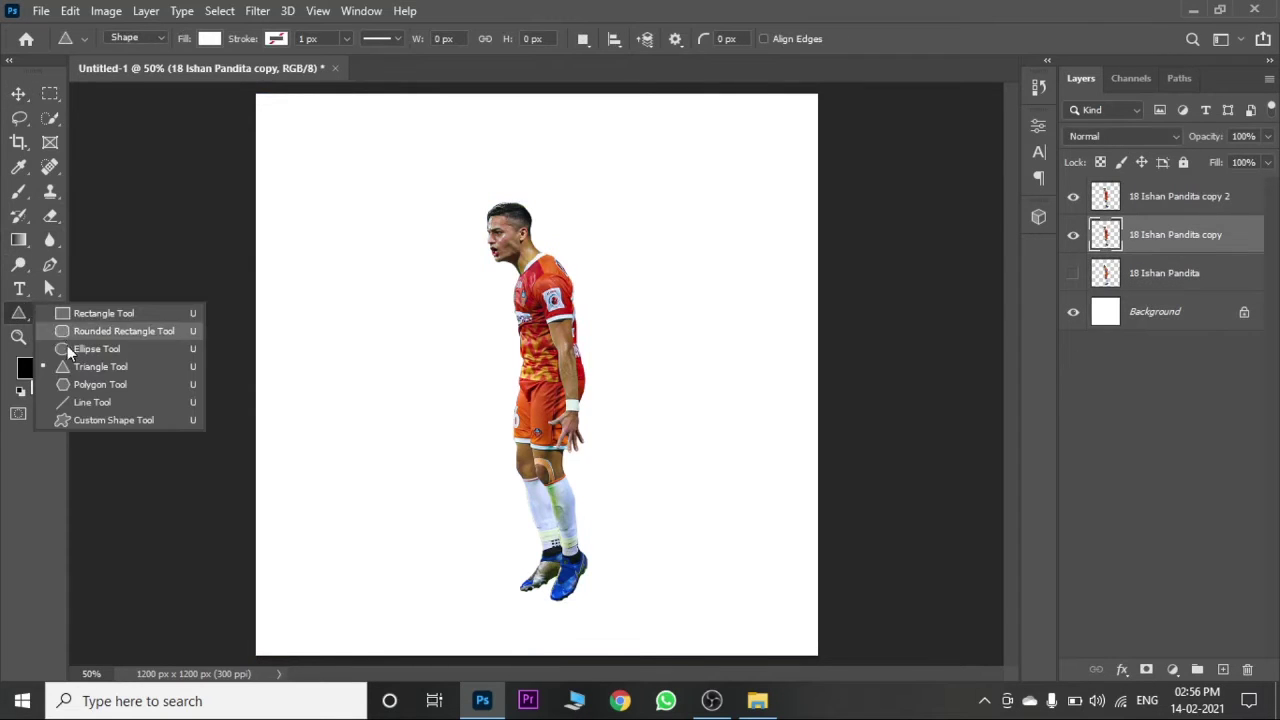
left_click(67, 348)
left_click_drag(413, 258, 766, 511)
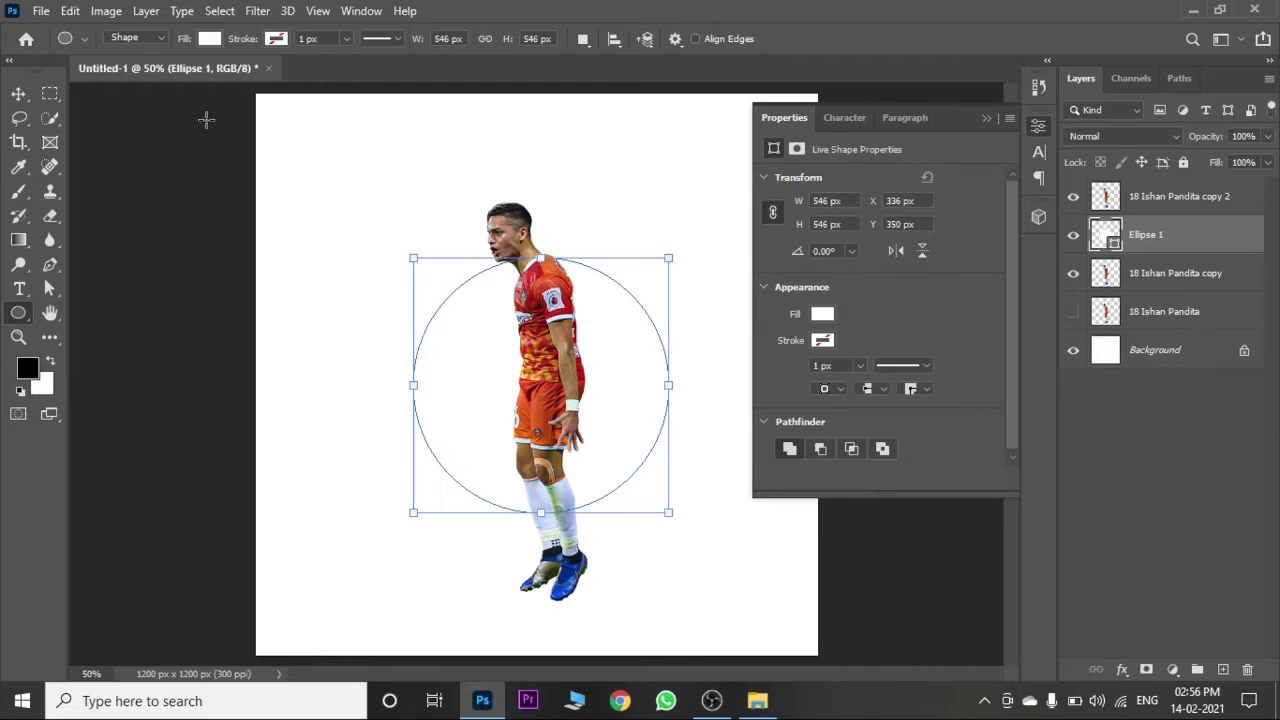
key("v")
left_click_drag(583, 376, 603, 339)
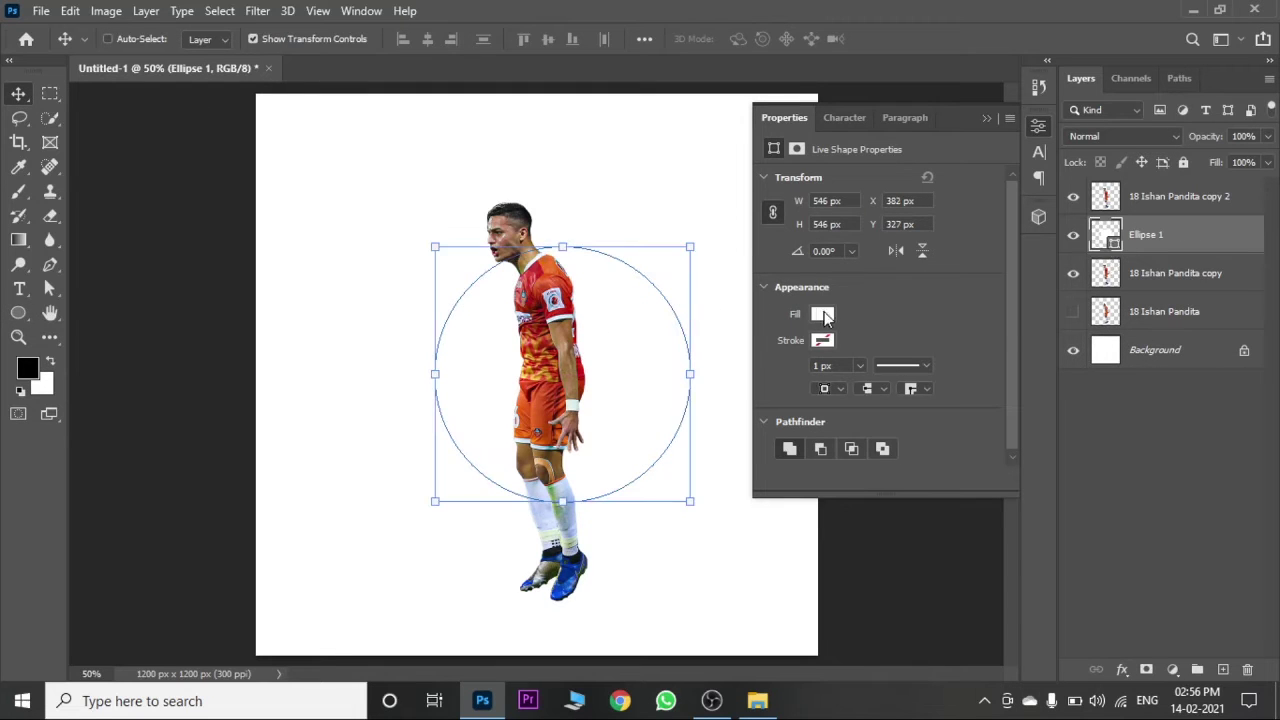
Step: Give the circle no fill and a white outline
left_click(825, 316)
left_click(784, 350)
left_click(822, 340)
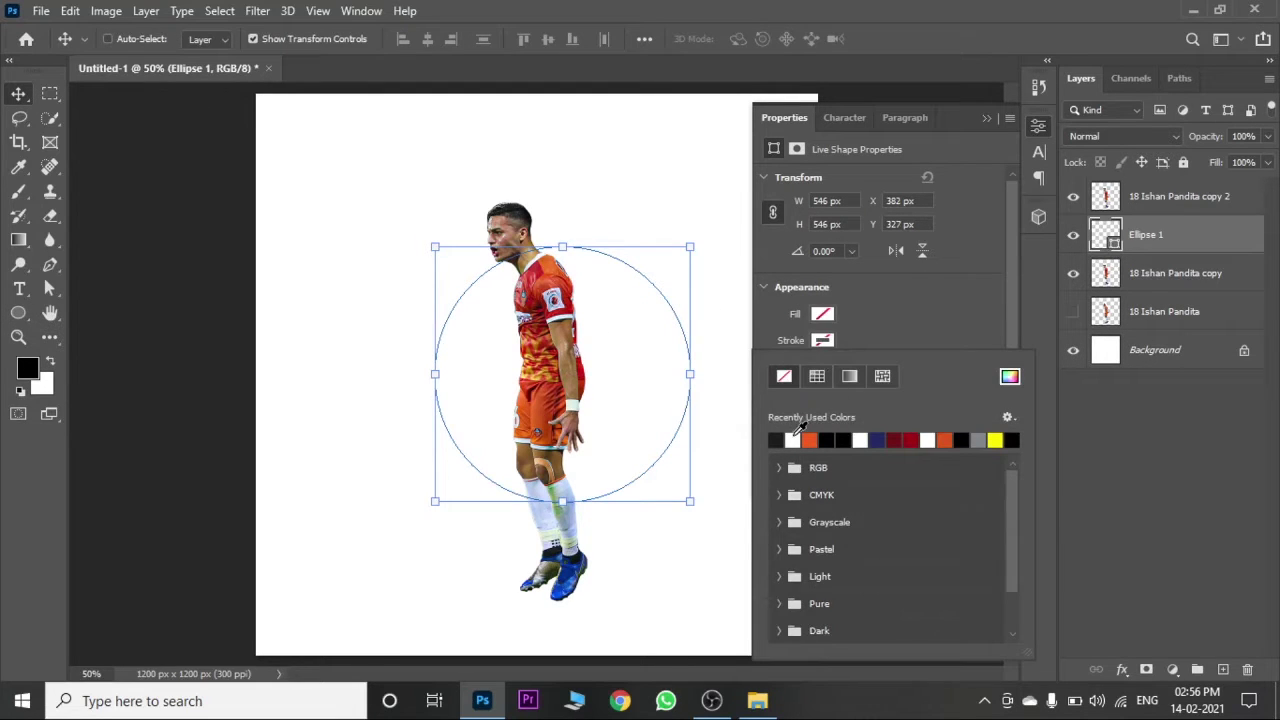
left_click(792, 440)
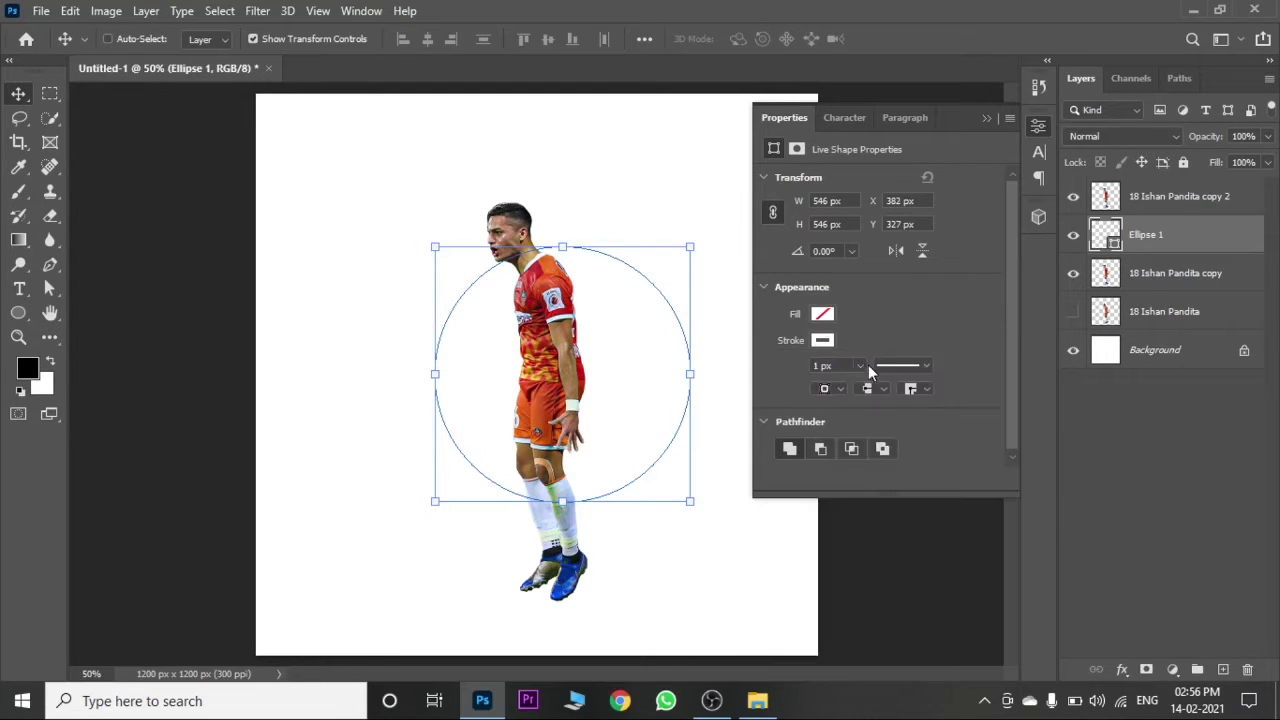
Step: Select the Background layer to add a fill layer above it
left_click(1185, 259)
left_click(1185, 240)
left_click(1190, 349)
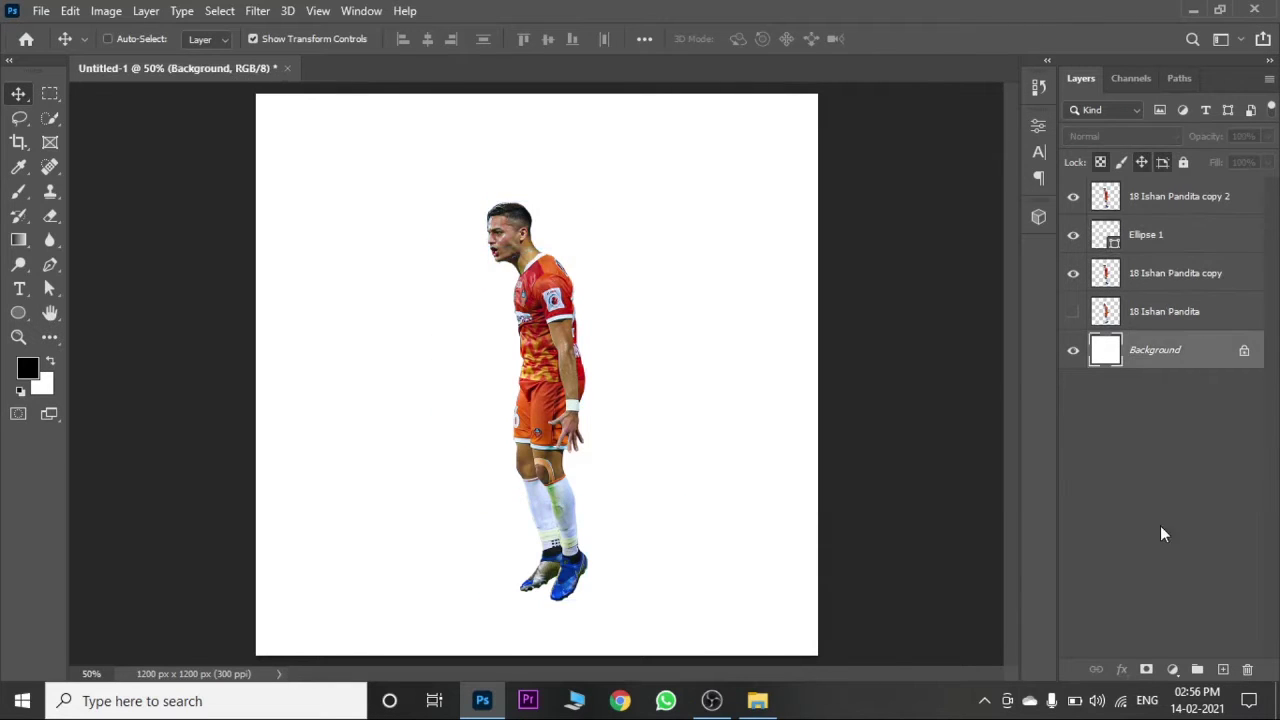
left_click(1172, 669)
Step: Add an orange #f06c2b solid colour fill layer above the Background
left_click(1150, 334)
left_click(557, 265)
key("ctrl+plus")
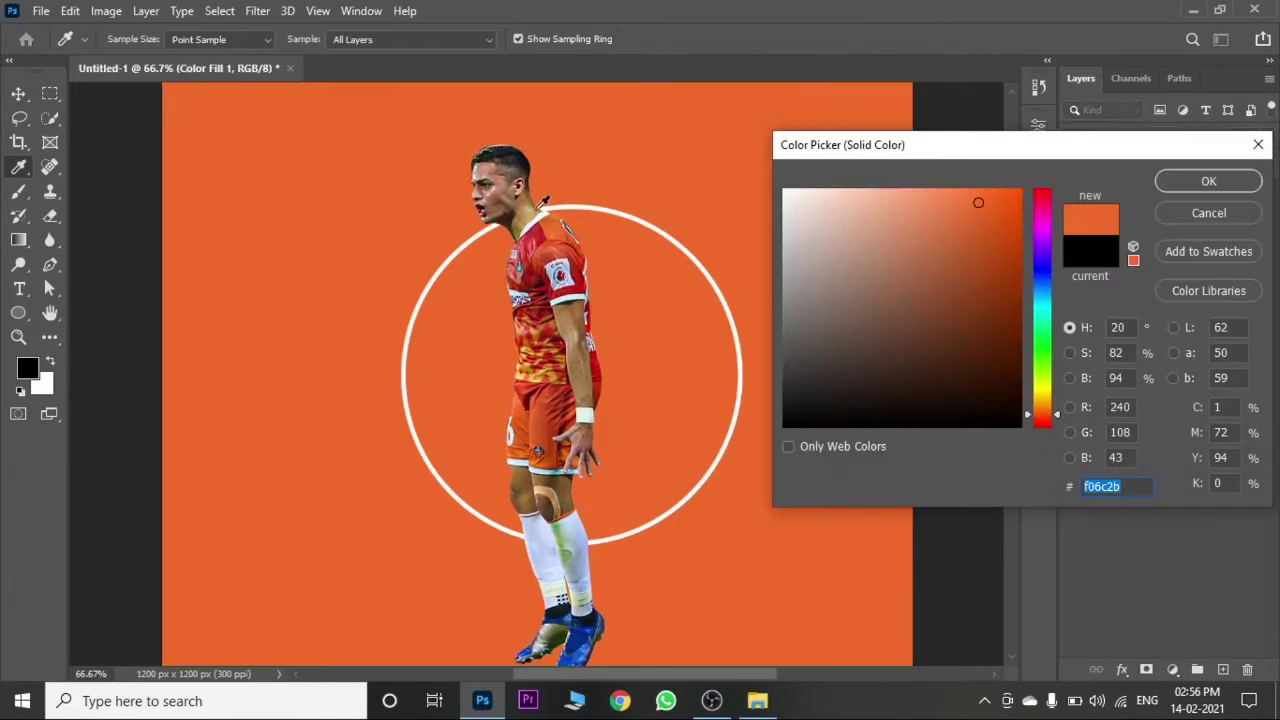
left_click(1208, 181)
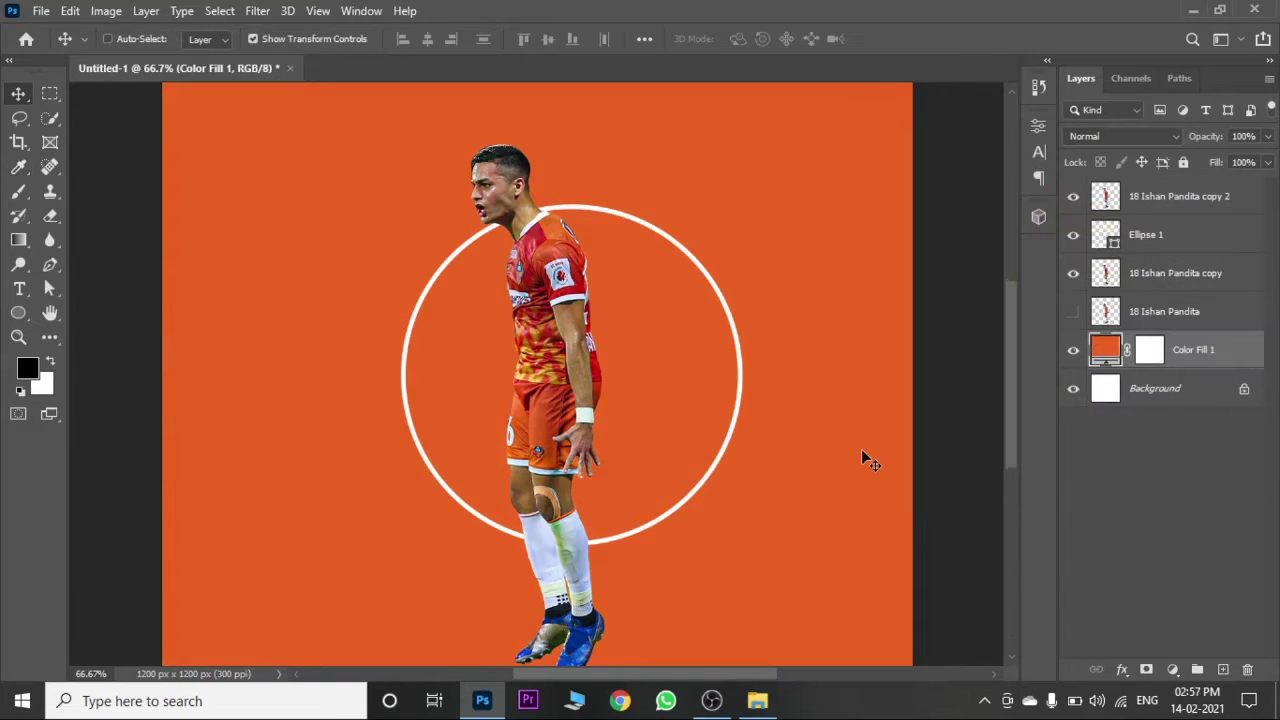
key("ctrl+minus")
key("ctrl+minus")
Step: Thicken the circle's white outline to 15.60 px
key("ctrl+plus")
key("ctrl+plus")
left_click(1153, 248)
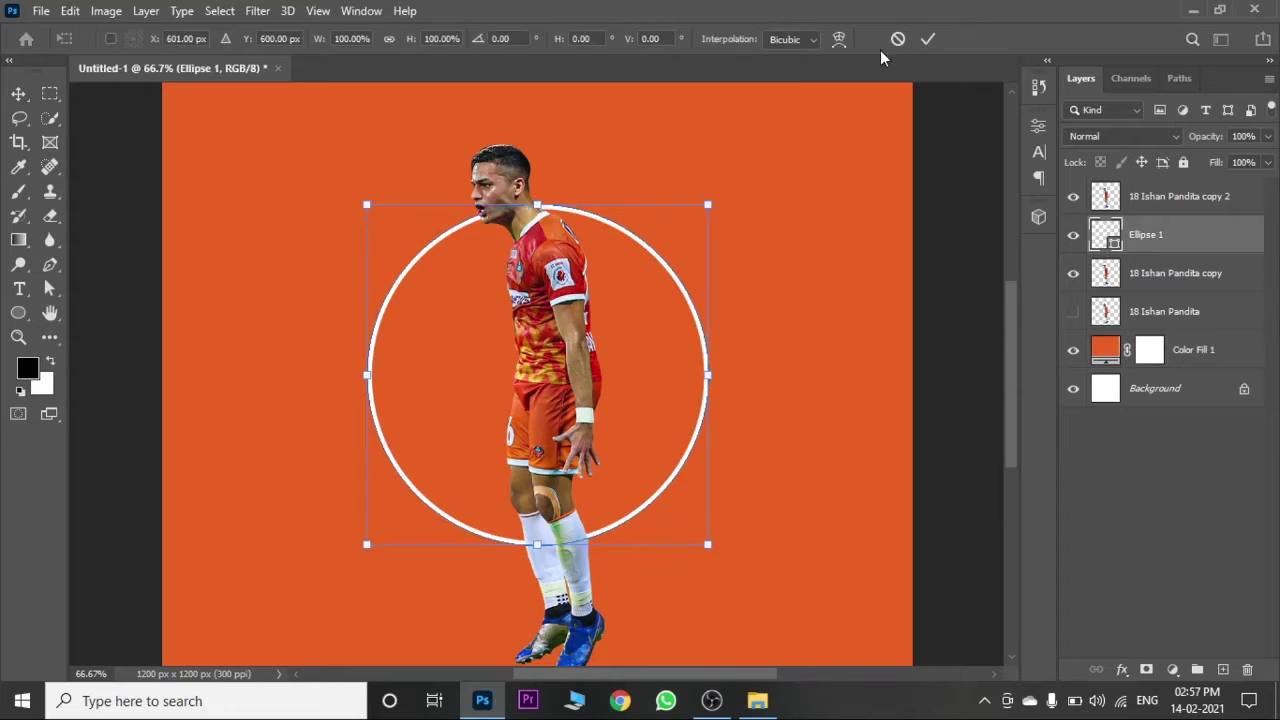
left_click(1038, 127)
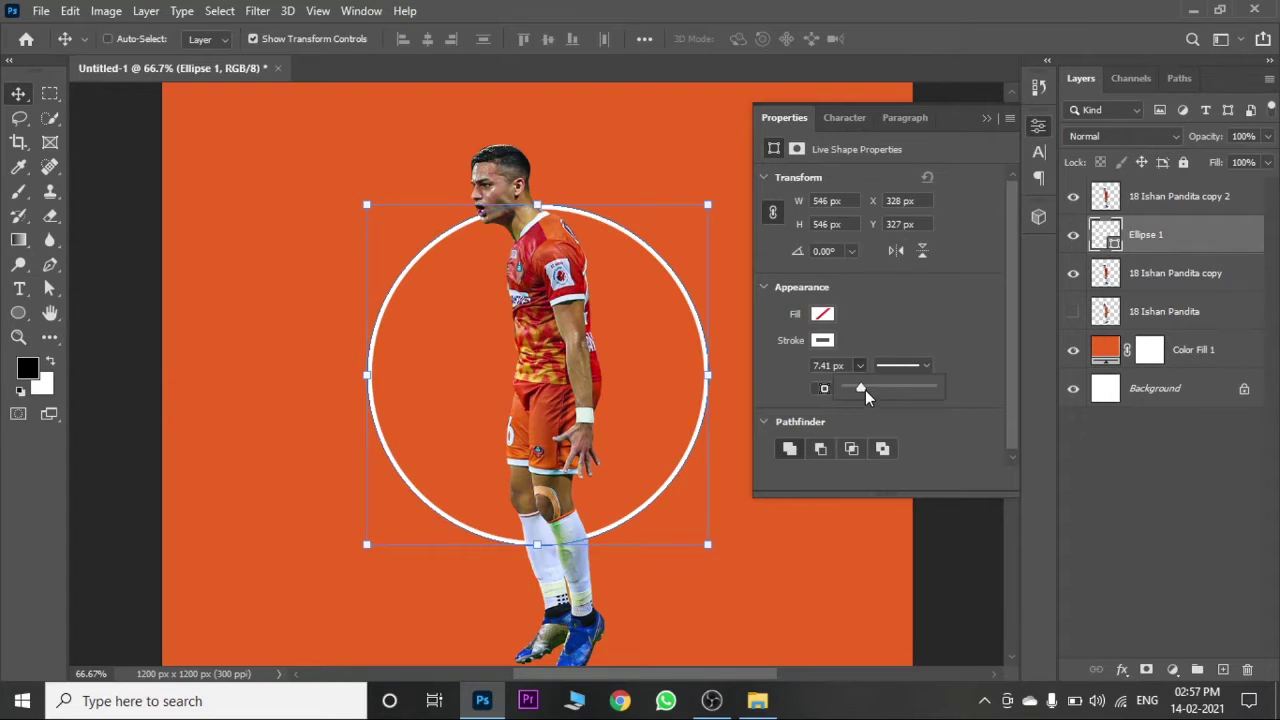
left_click_drag(865, 390, 866, 390)
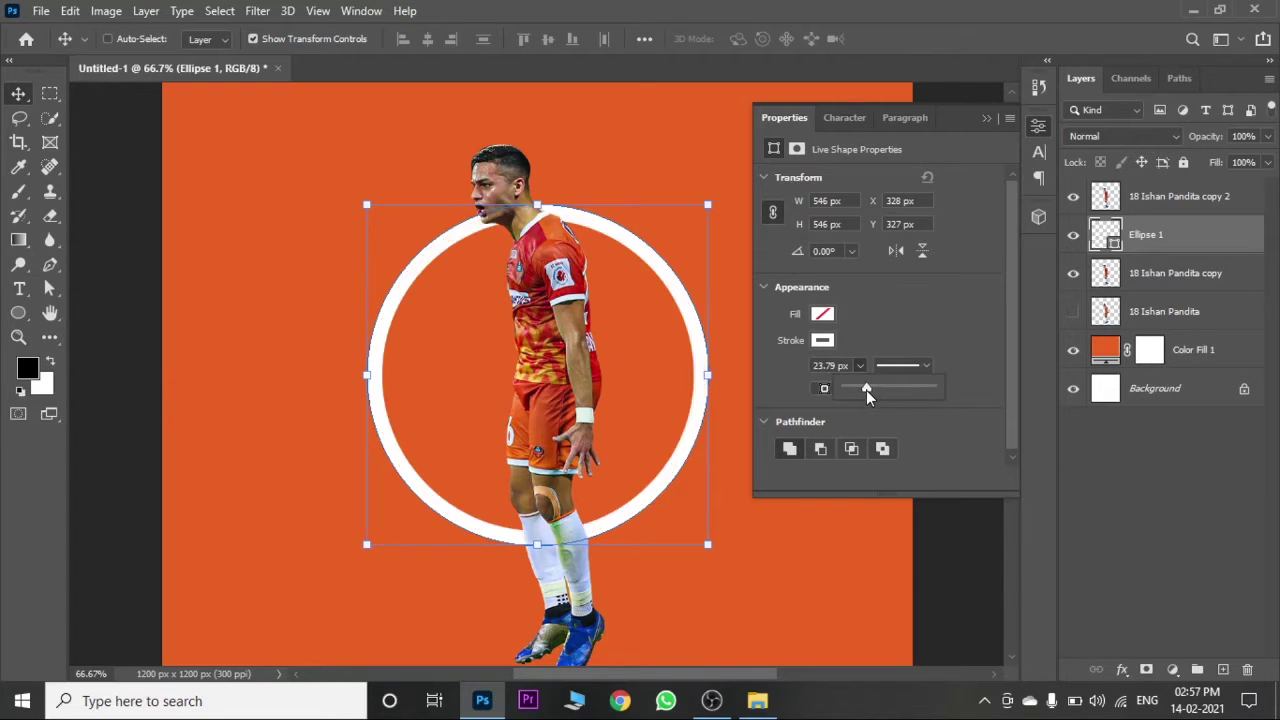
left_click(988, 119)
Step: Squash the ring into a 546×155 px ellipse and position it around the player's waist
left_click_drag(537, 205, 536, 448)
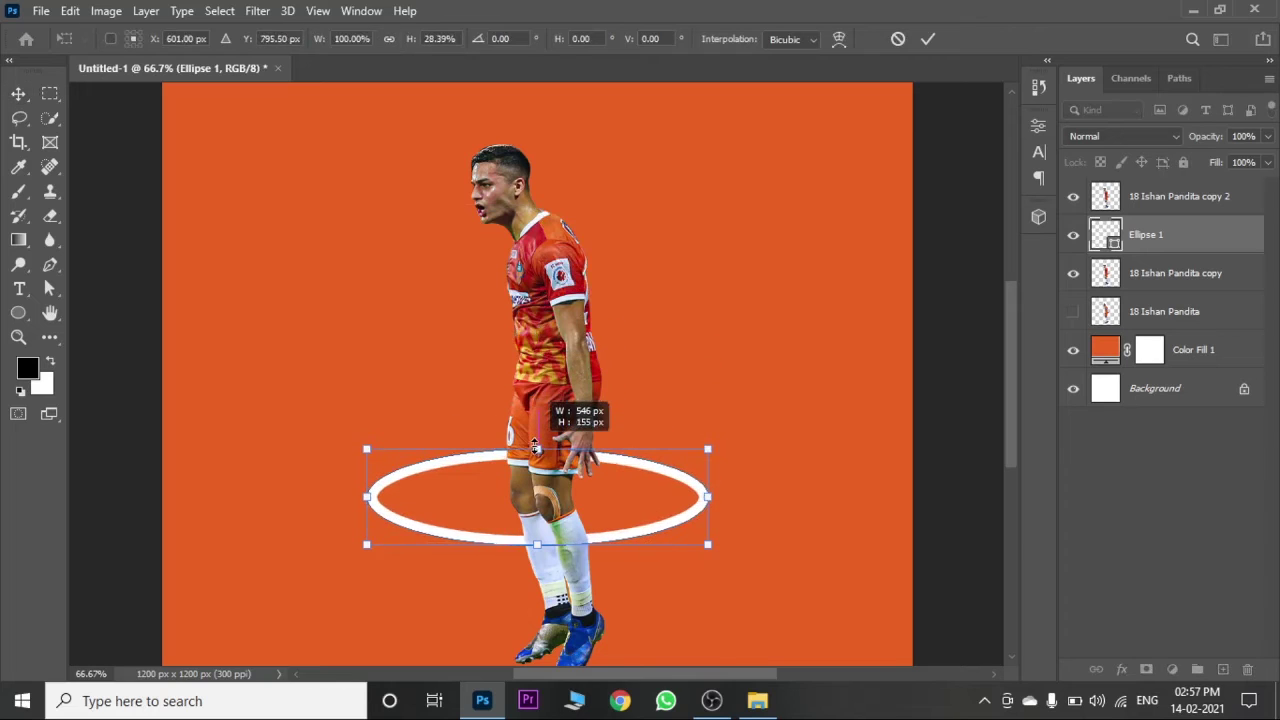
left_click(928, 38)
left_click_drag(660, 470, 663, 371)
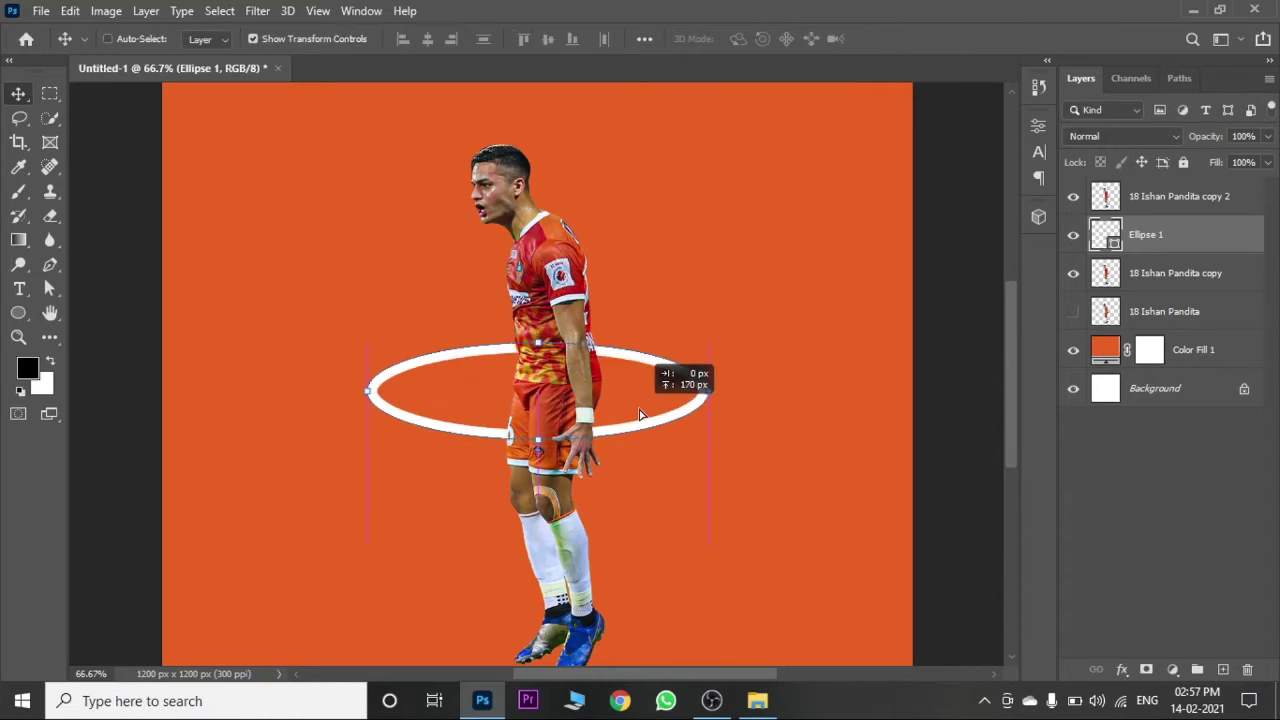
left_click(1207, 200)
key("ctrl+plus")
key("ctrl+minus")
key("ctrl+minus")
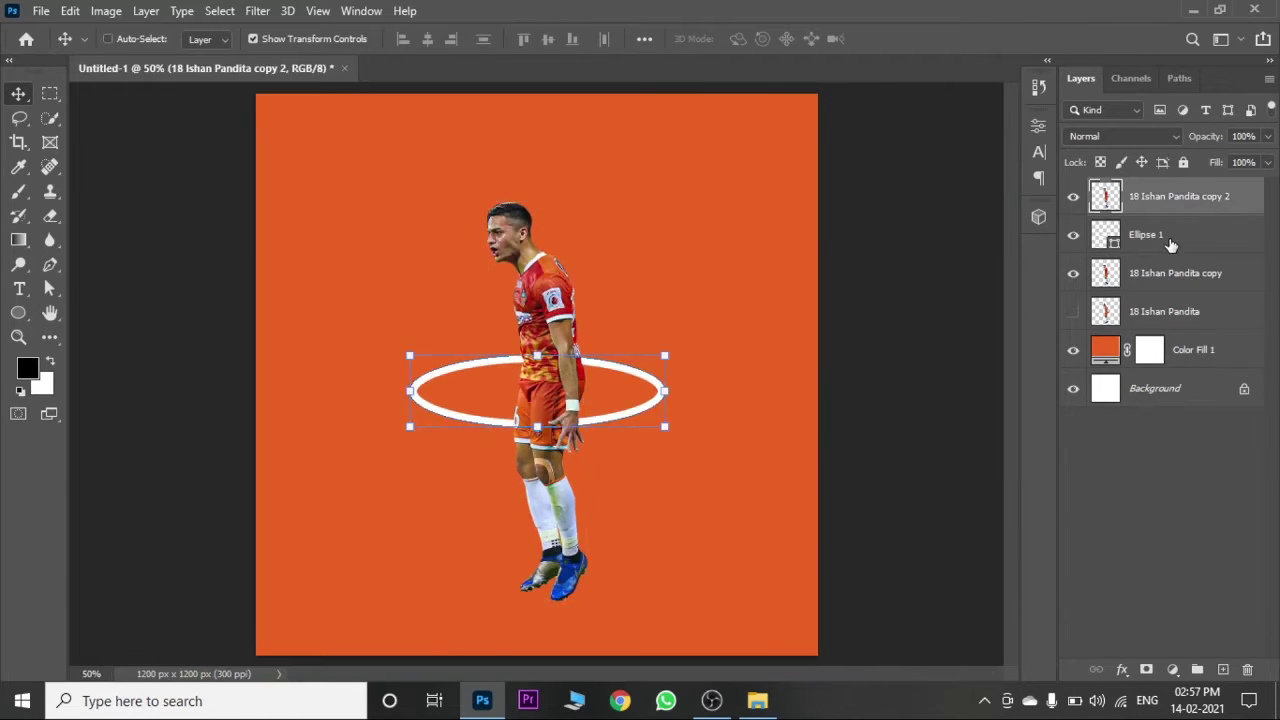
left_click_drag(580, 355, 580, 371)
Step: Group both player copies and the Ellipse 1 ring into Group 1, then select the ring inside it
left_click(1178, 205)
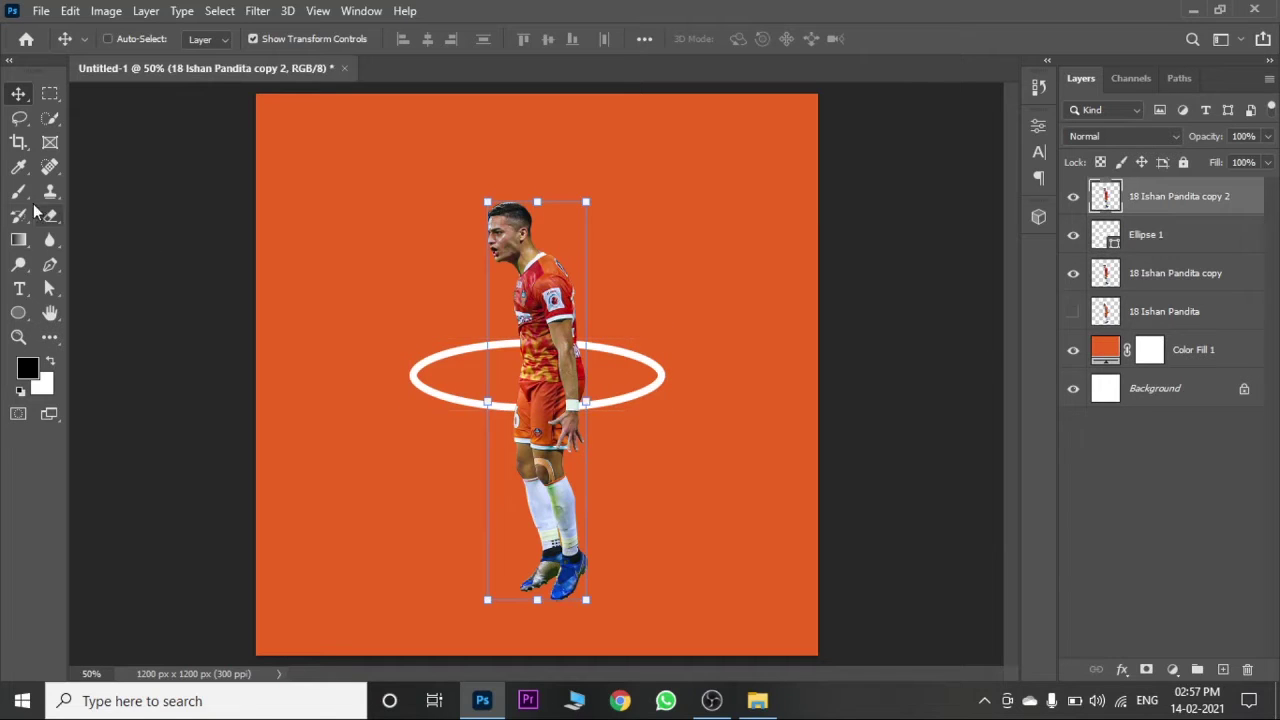
left_click(50, 216)
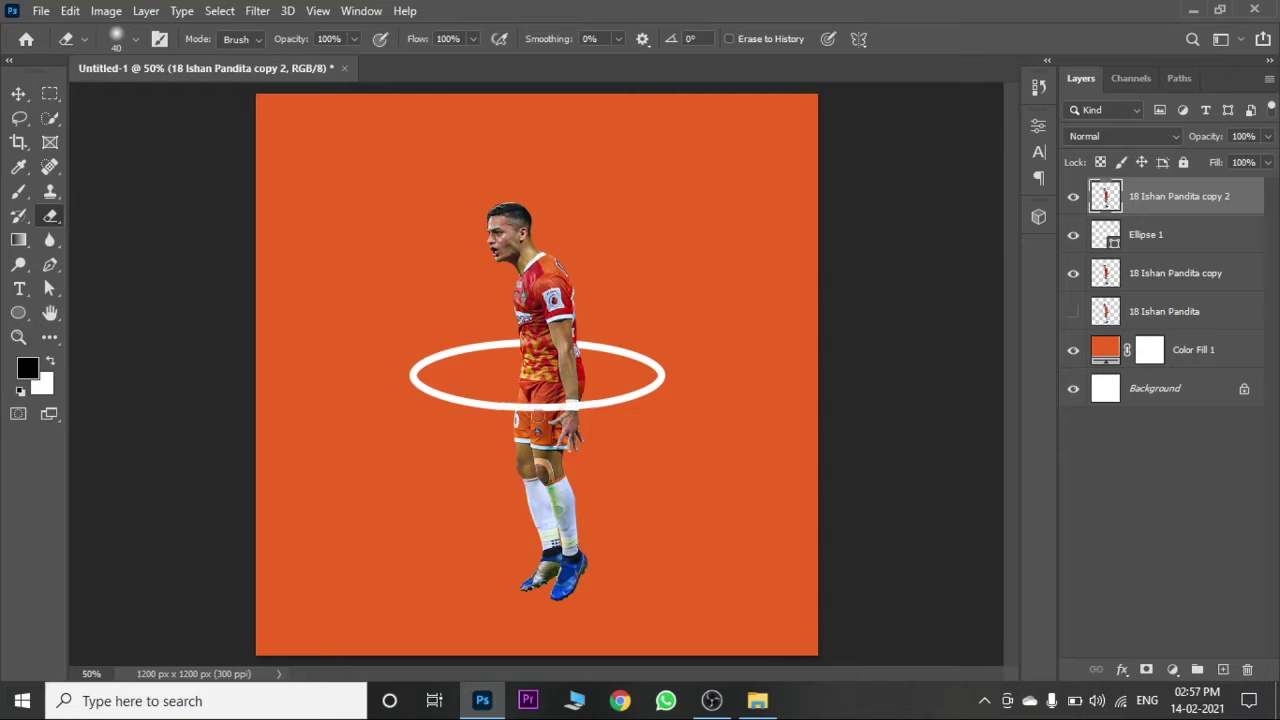
key("ctrl+plus")
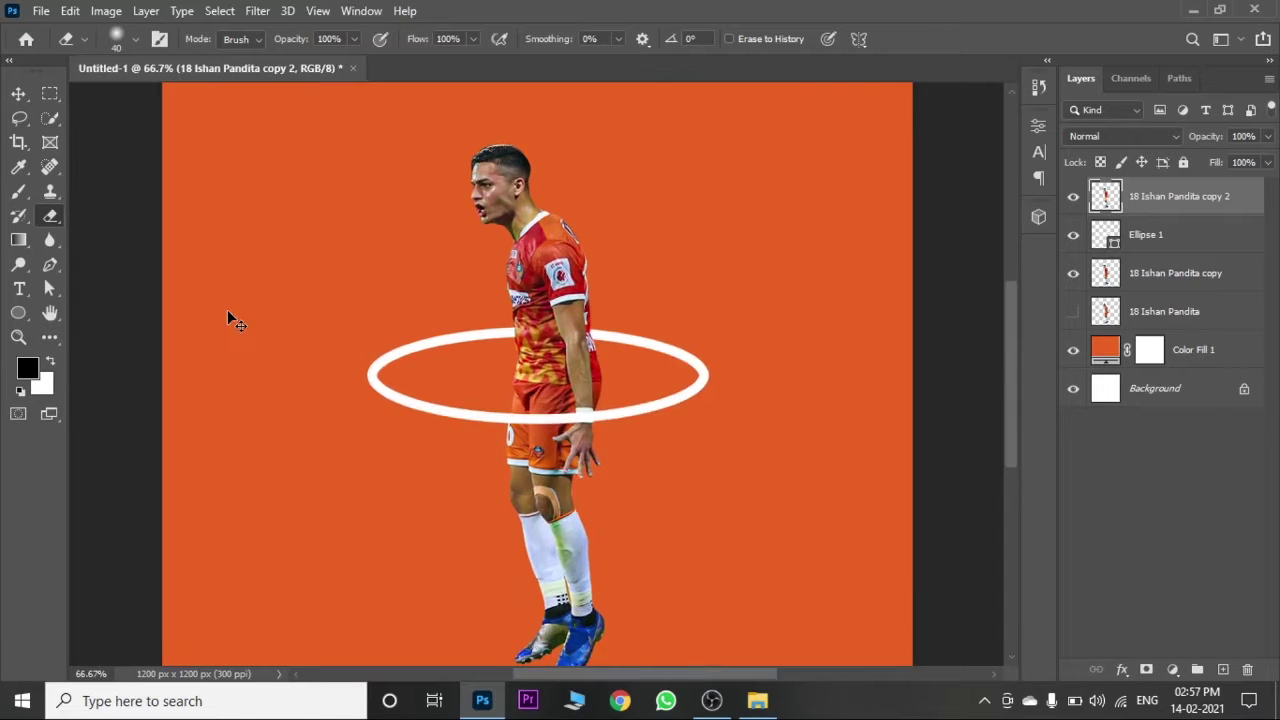
left_click(1175, 281, "shift")
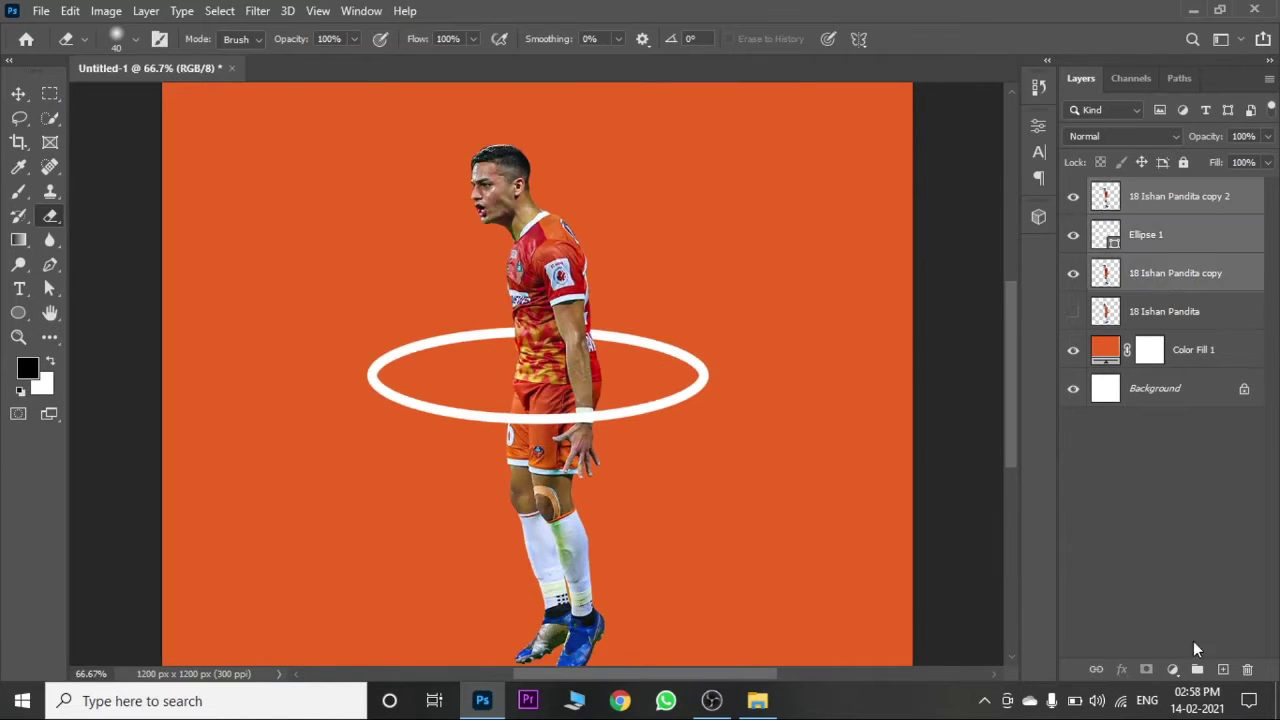
left_click(1197, 669)
key("ctrl+minus")
key("ctrl+minus")
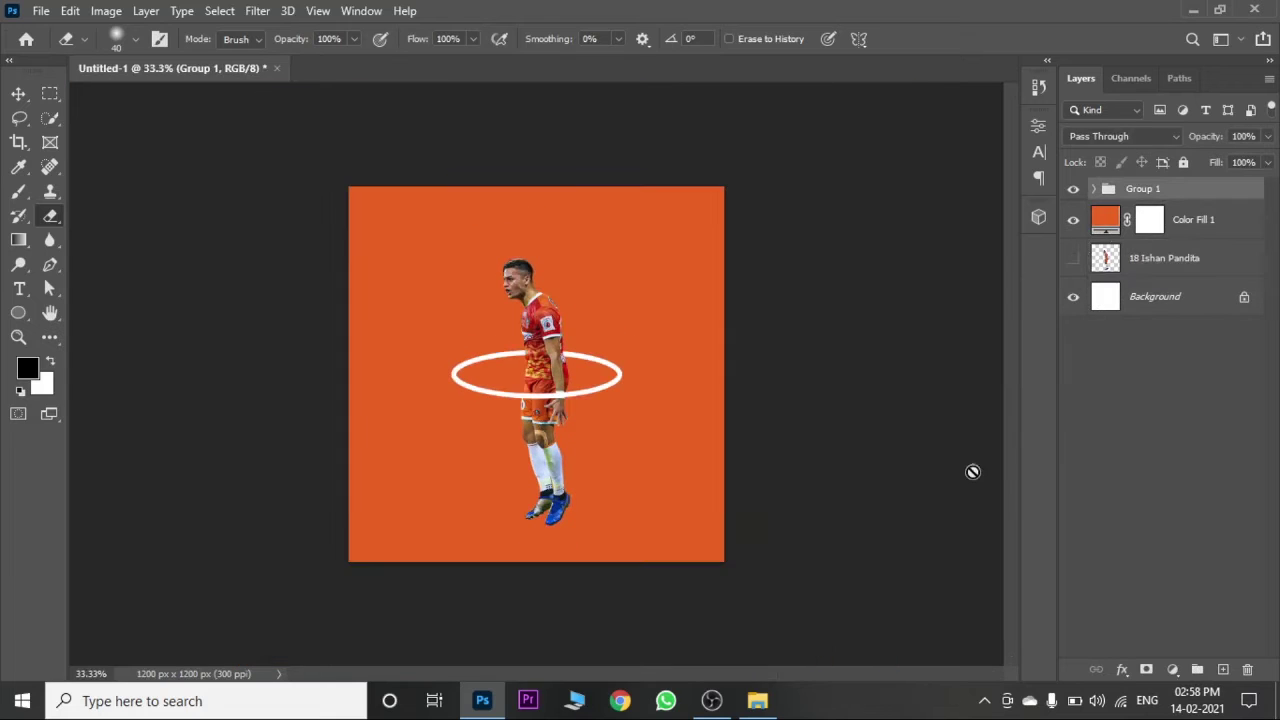
left_click(1097, 189)
left_click(1183, 222)
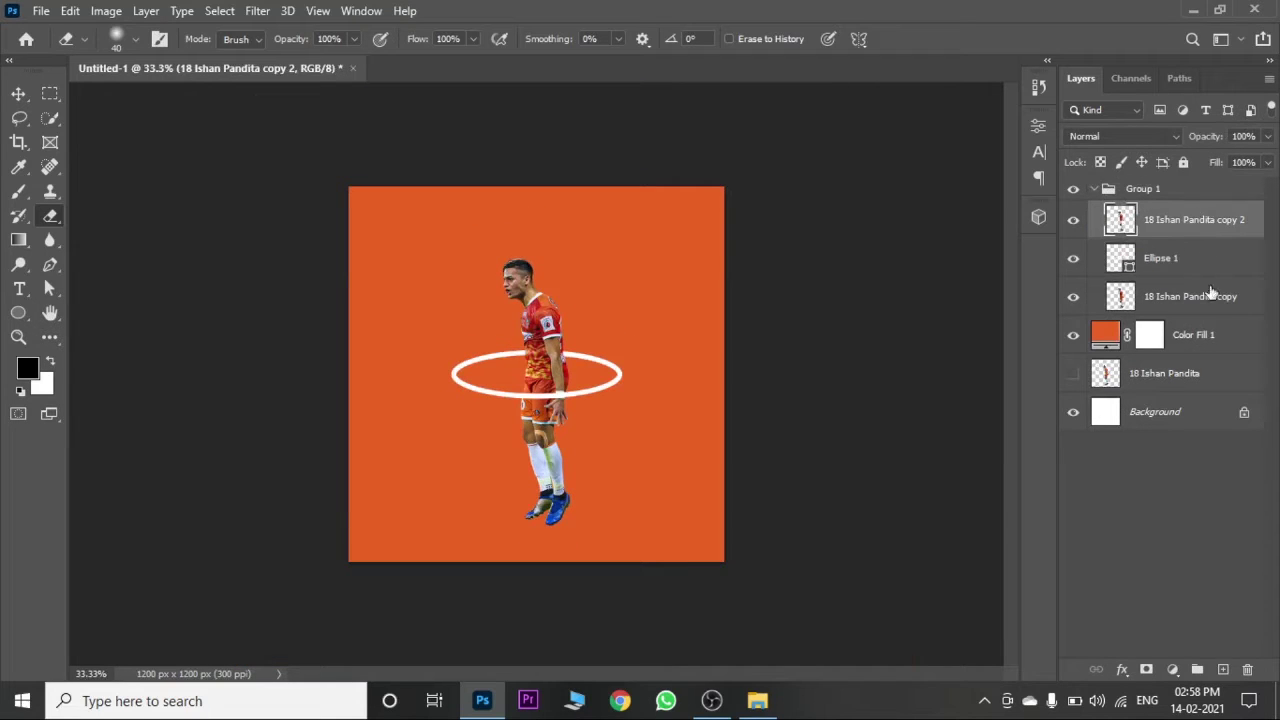
left_click(1195, 258)
key("ctrl+plus")
key("ctrl+plus")
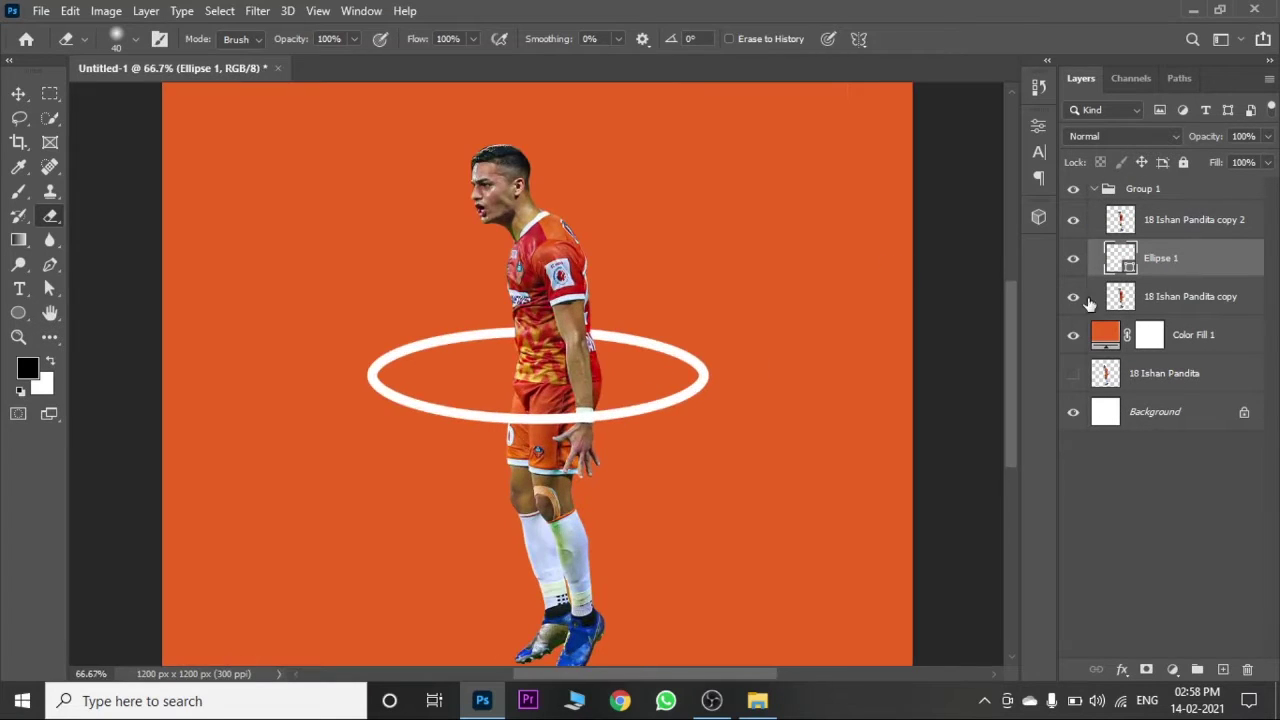
Step: Give the ring Bevel & Emboss at depth 147 with lighter shadow opacity, plus a white Drop Shadow
double_click(1229, 263)
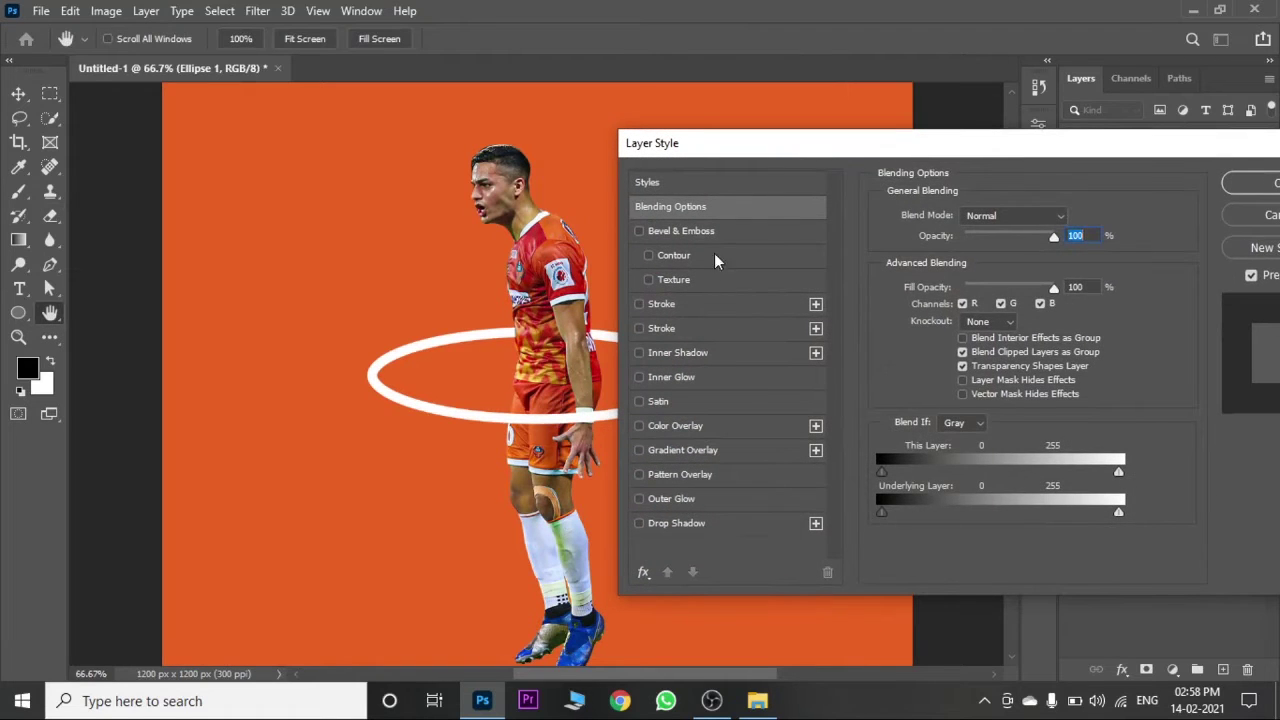
left_click(686, 231)
left_click(717, 520)
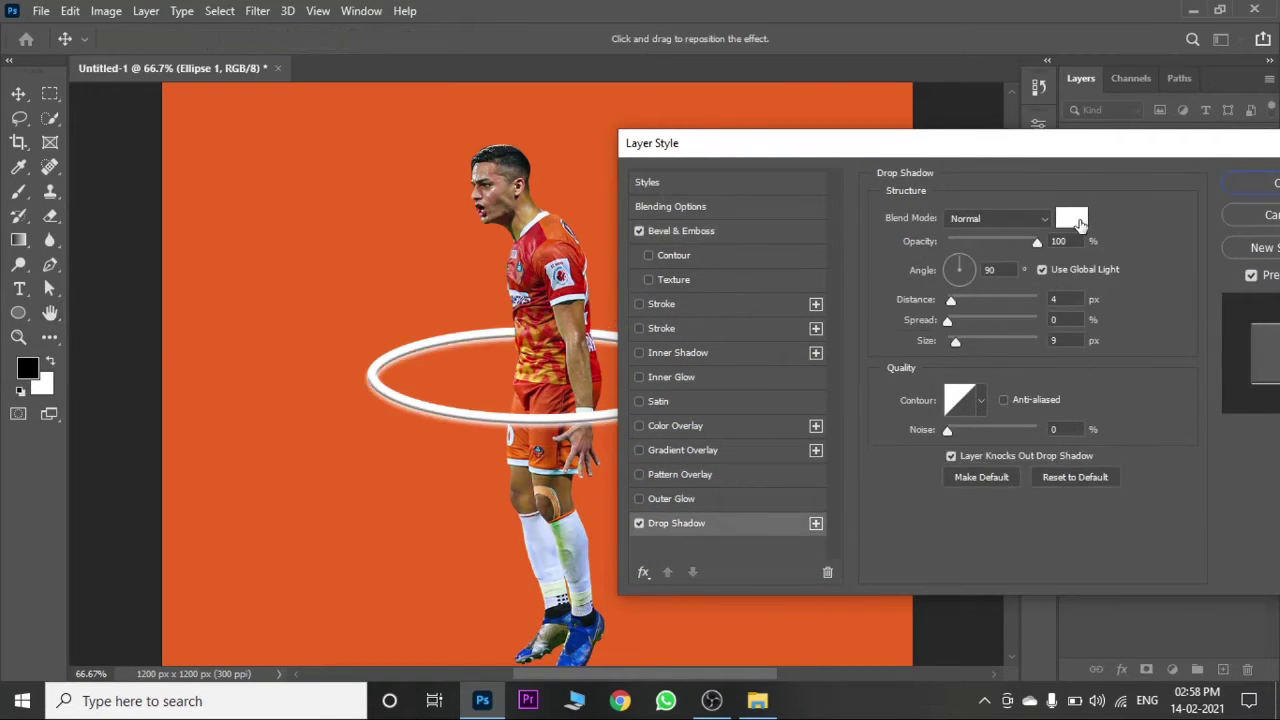
left_click(1080, 224)
left_click(1206, 180)
left_click(690, 231)
left_click_drag(968, 265, 970, 260)
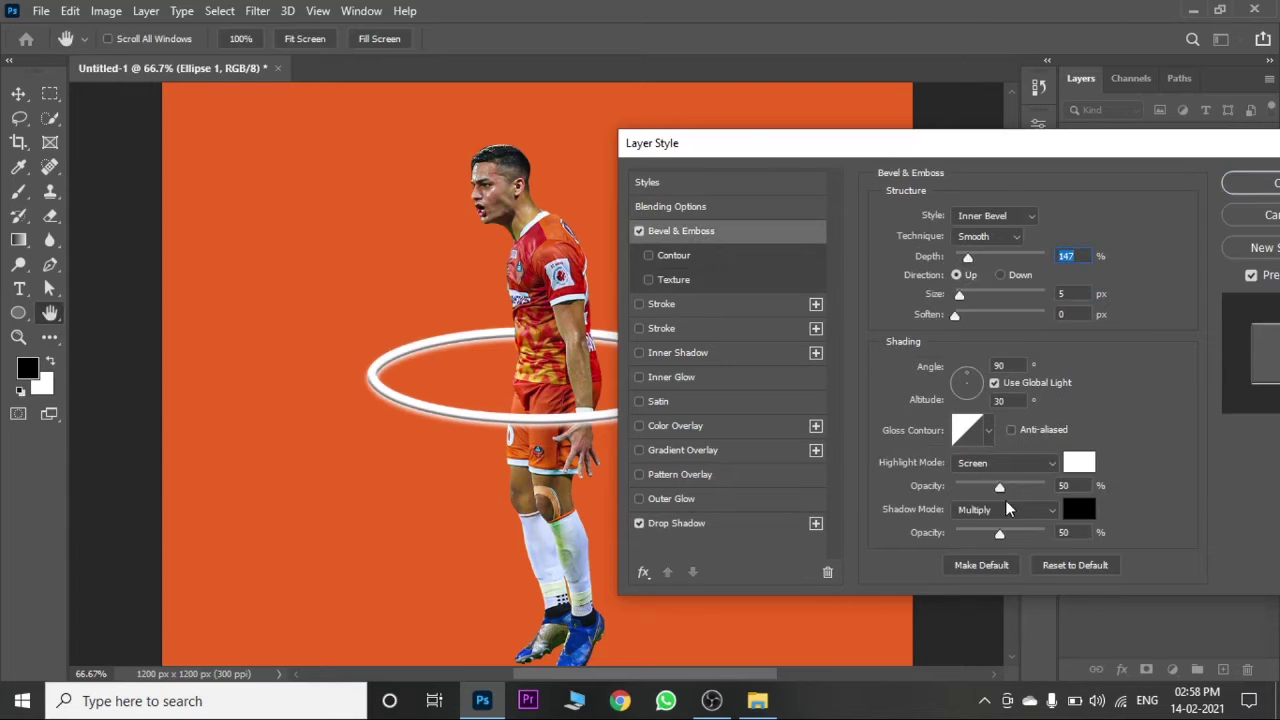
left_click_drag(999, 532, 977, 534)
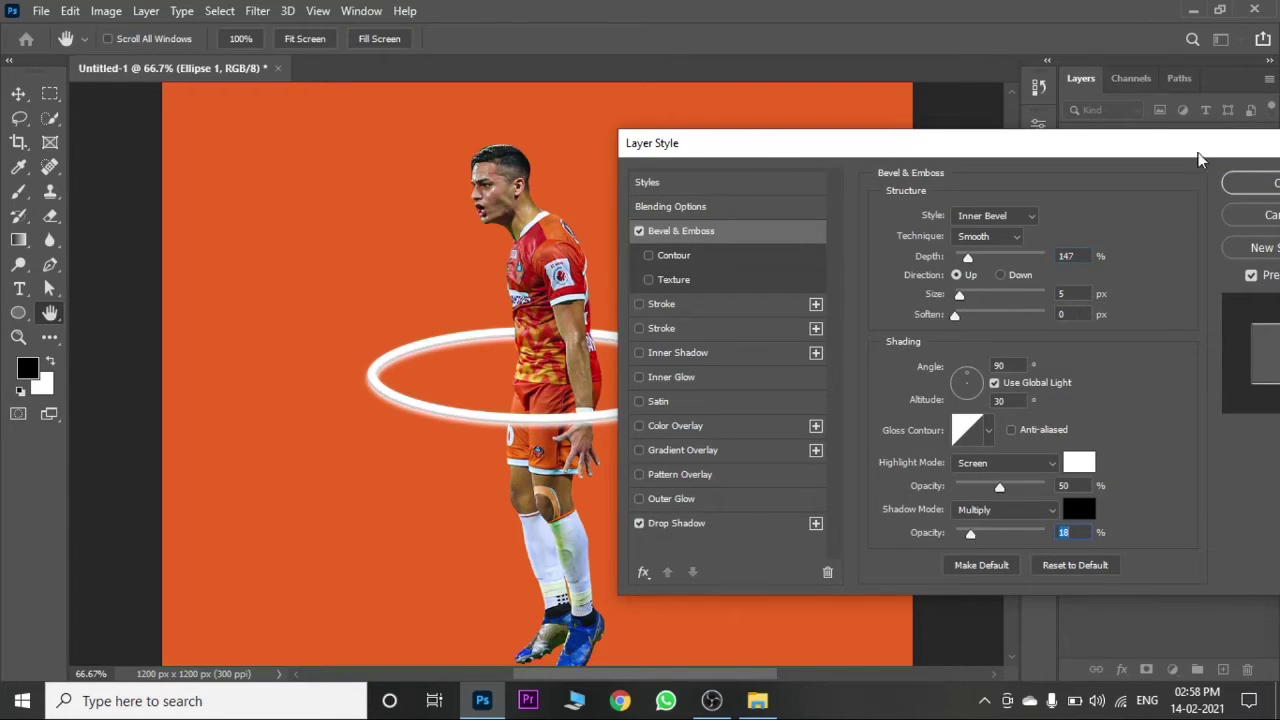
left_click(1215, 210)
key("e")
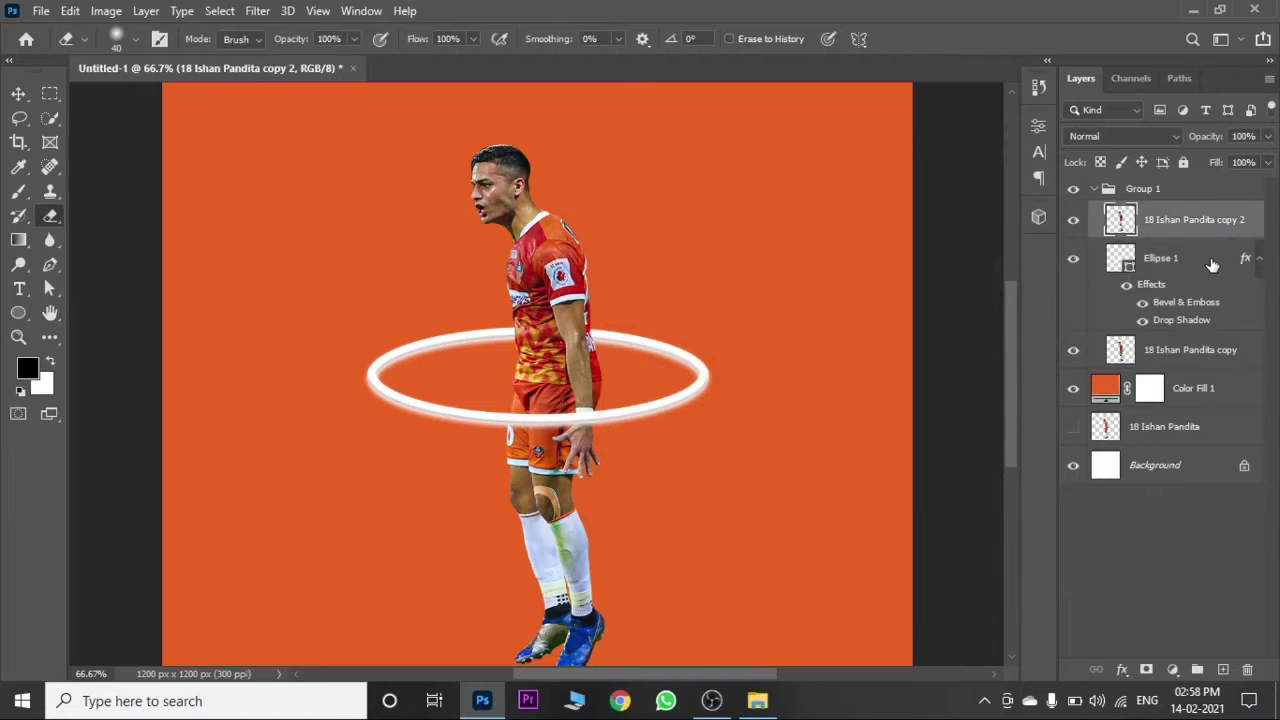
double_click(1212, 264)
Step: Add a Gradient Overlay to the ring using the pink-purple Reds preset
left_click(700, 429)
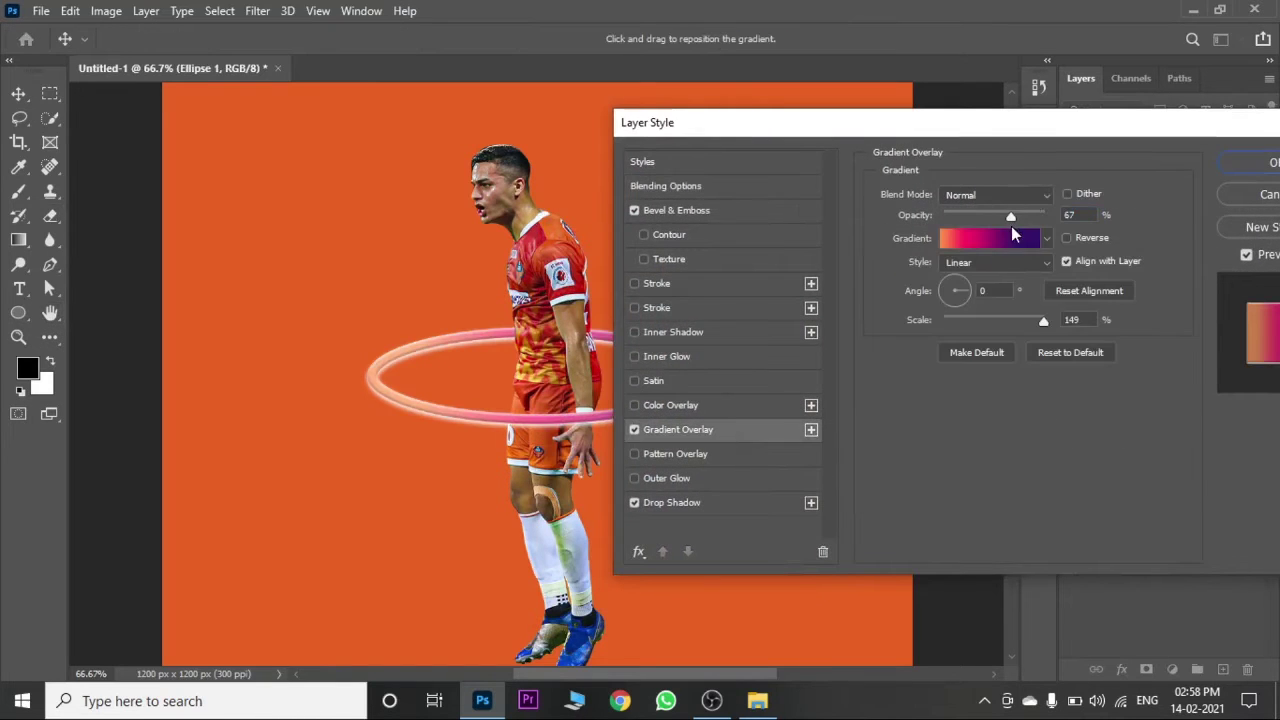
left_click(1046, 238)
left_click(840, 383)
left_click(932, 411)
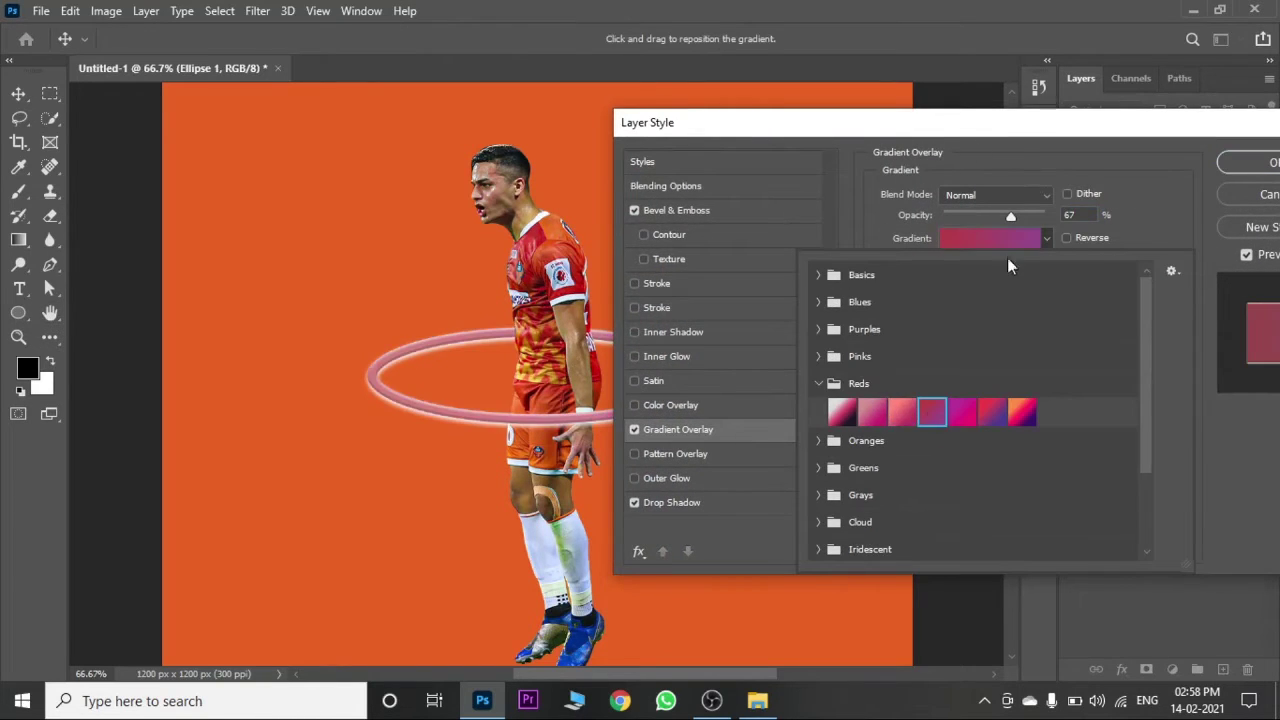
left_click_drag(946, 122, 1034, 112)
left_click(1135, 226)
left_click(1048, 400)
left_click(1088, 406)
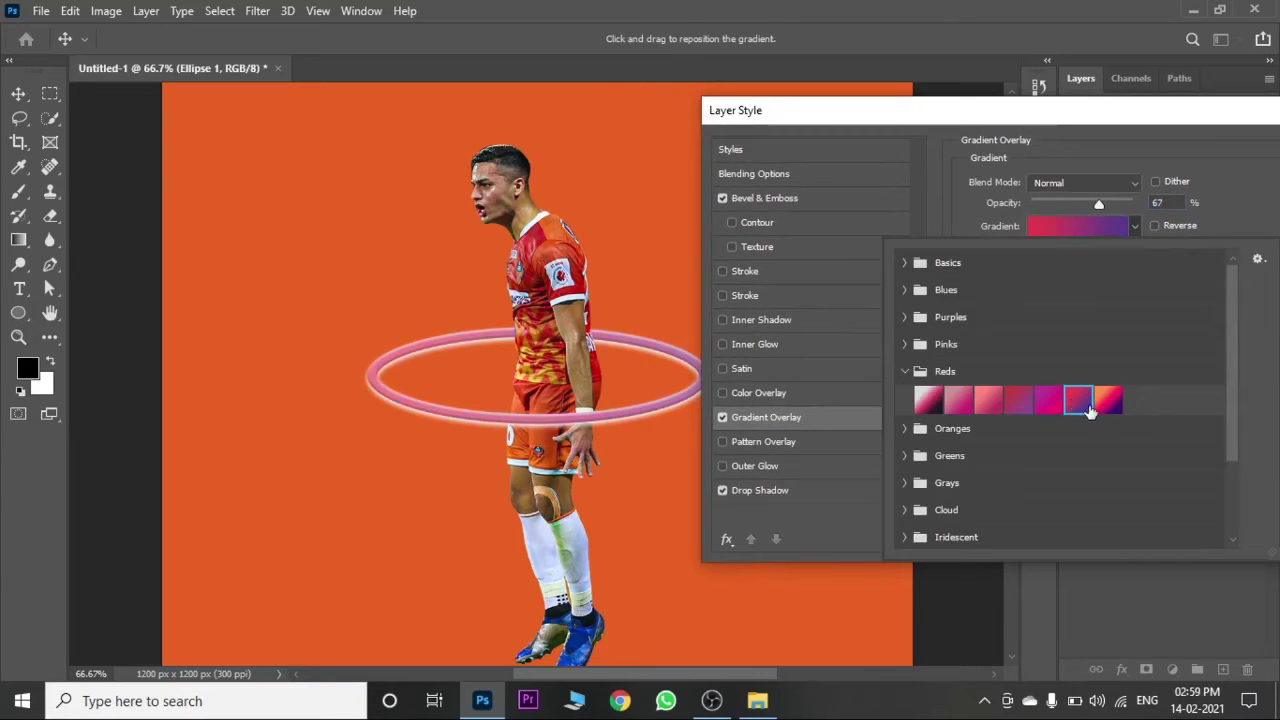
Step: Shift the gradient's pink, purple and right opacity stops left, and set the gradient scale to 120%
left_click(1099, 232)
left_click_drag(1048, 406, 954, 406)
left_click(1233, 407)
left_click_drag(1233, 407, 1147, 406)
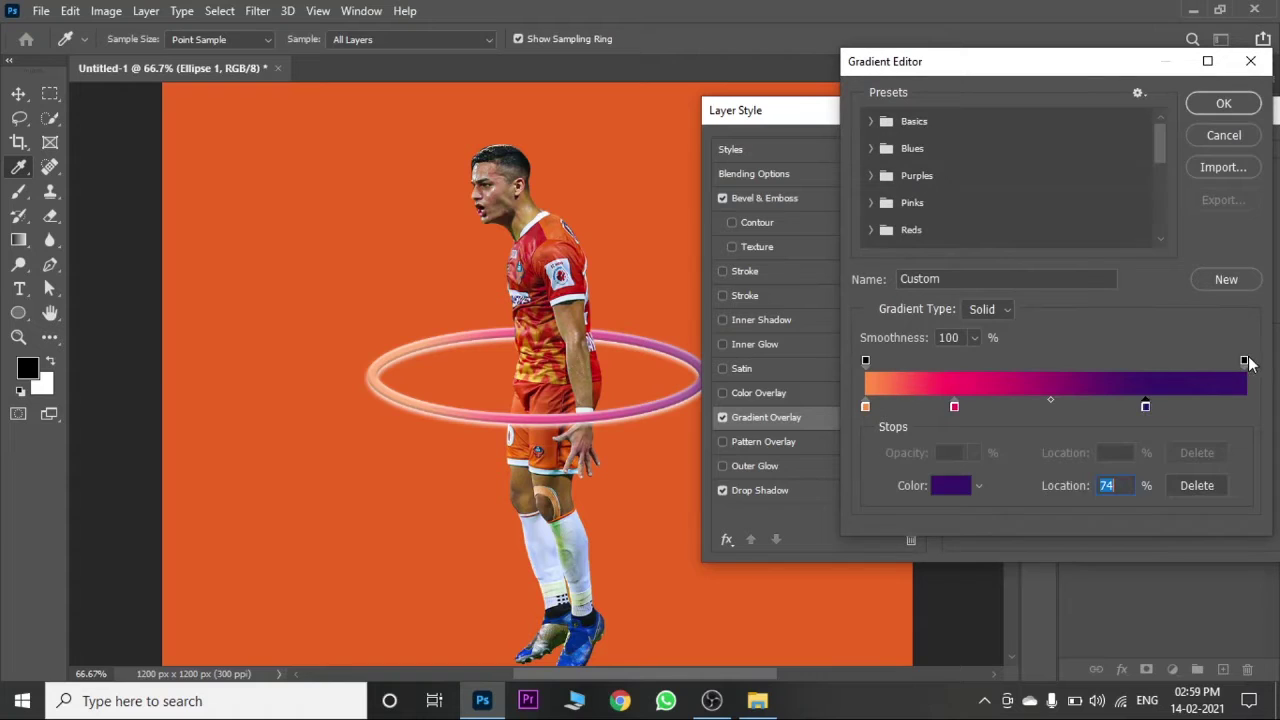
left_click_drag(1245, 361, 1159, 361)
left_click(1222, 106)
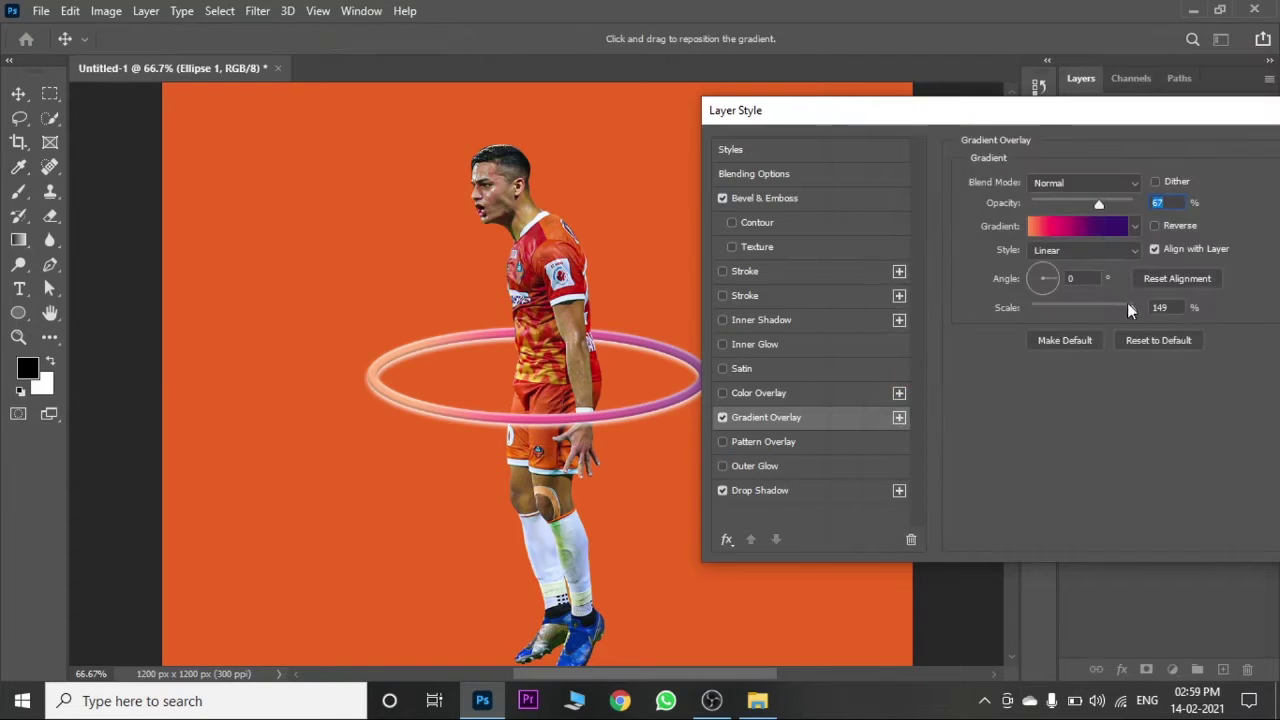
mouse_move(1097, 308)
left_mouse_down()
mouse_move(1085, 316)
mouse_move(1116, 313)
left_mouse_up()
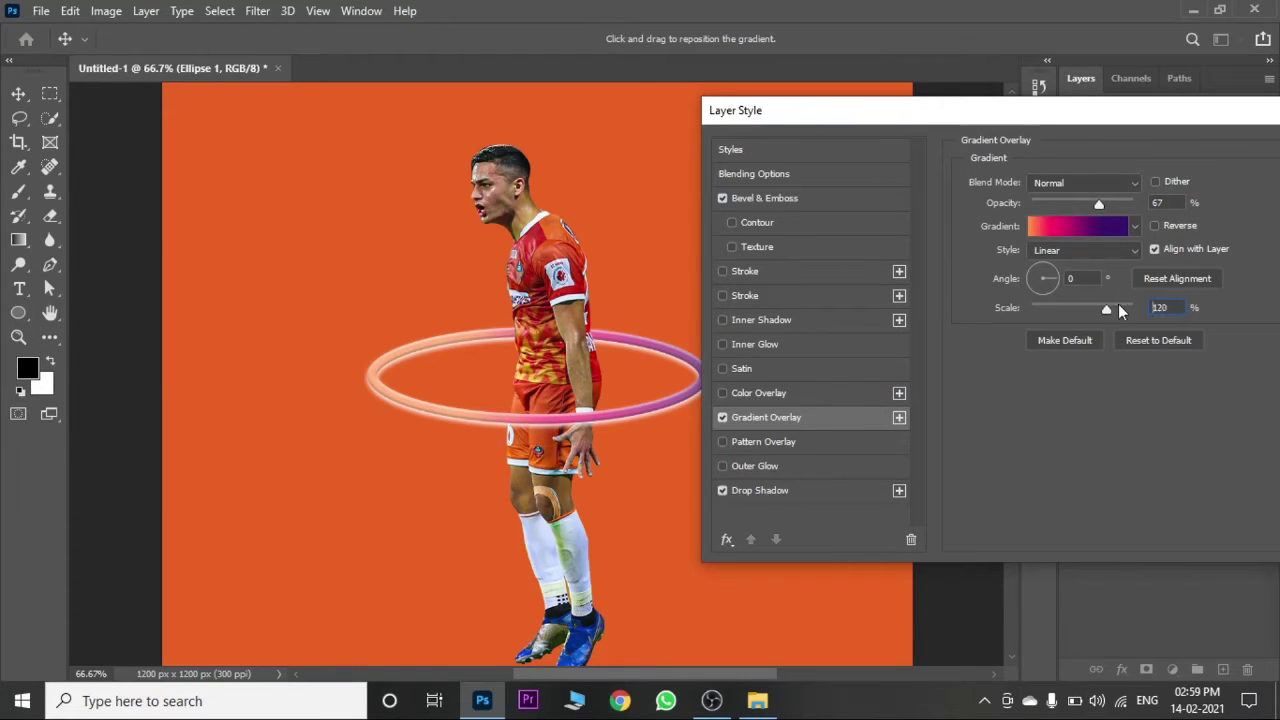
Step: Move the pink stop to 11% and the purple stop to 51%, pulling the opacity stop further left
left_click(1083, 224)
left_click_drag(954, 406, 910, 408)
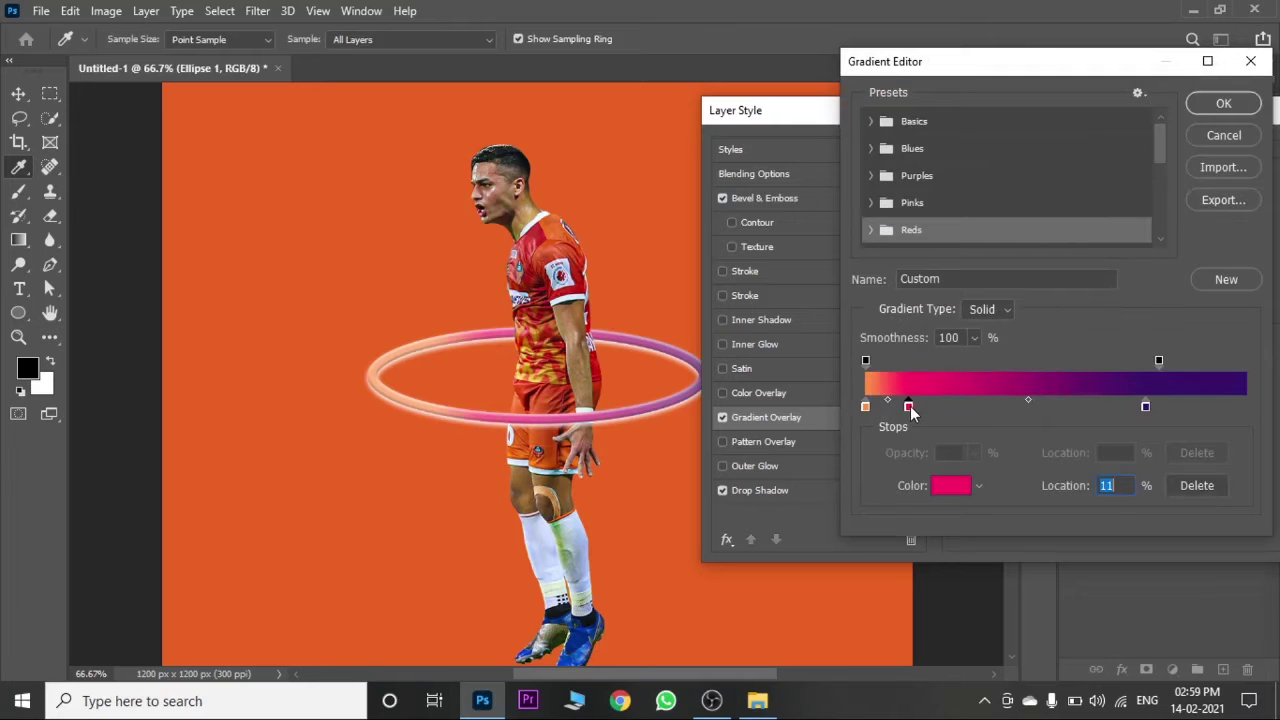
left_click_drag(1164, 365, 1086, 369)
left_click_drag(1146, 405, 1060, 405)
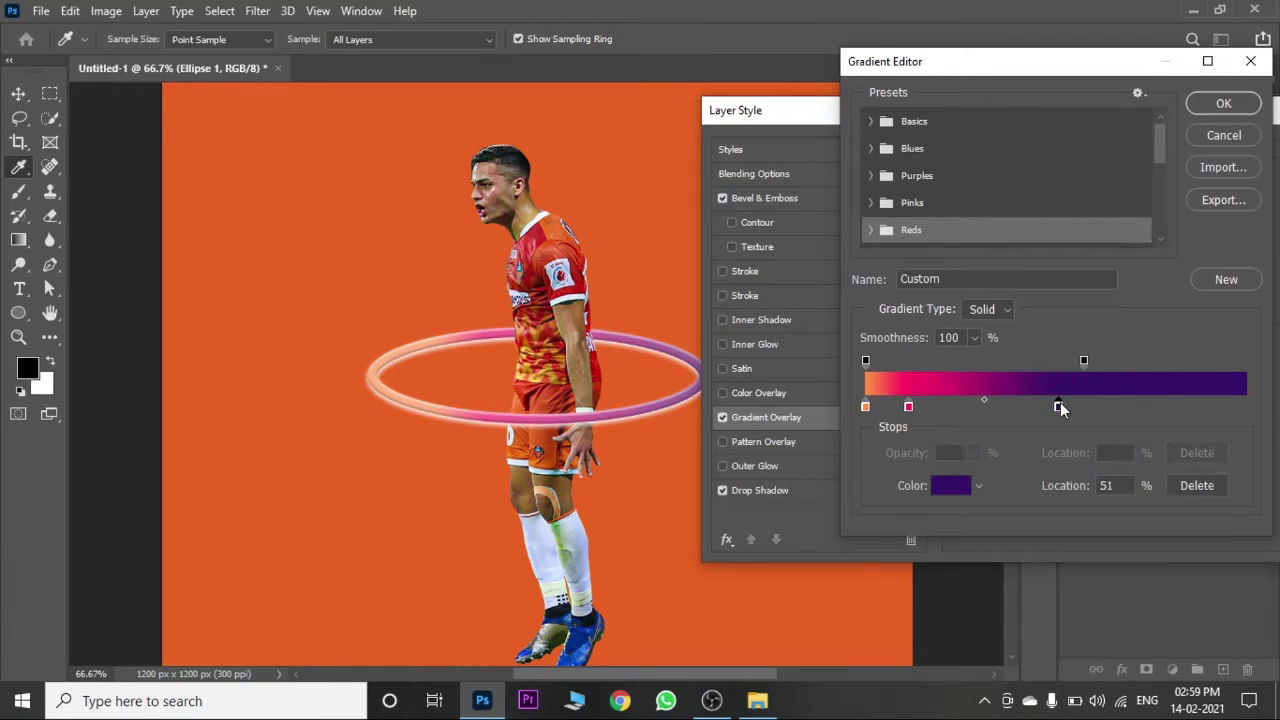
left_click(908, 406)
Step: Set the gradient's starting stop to vivid orange ff6920
left_click(865, 406)
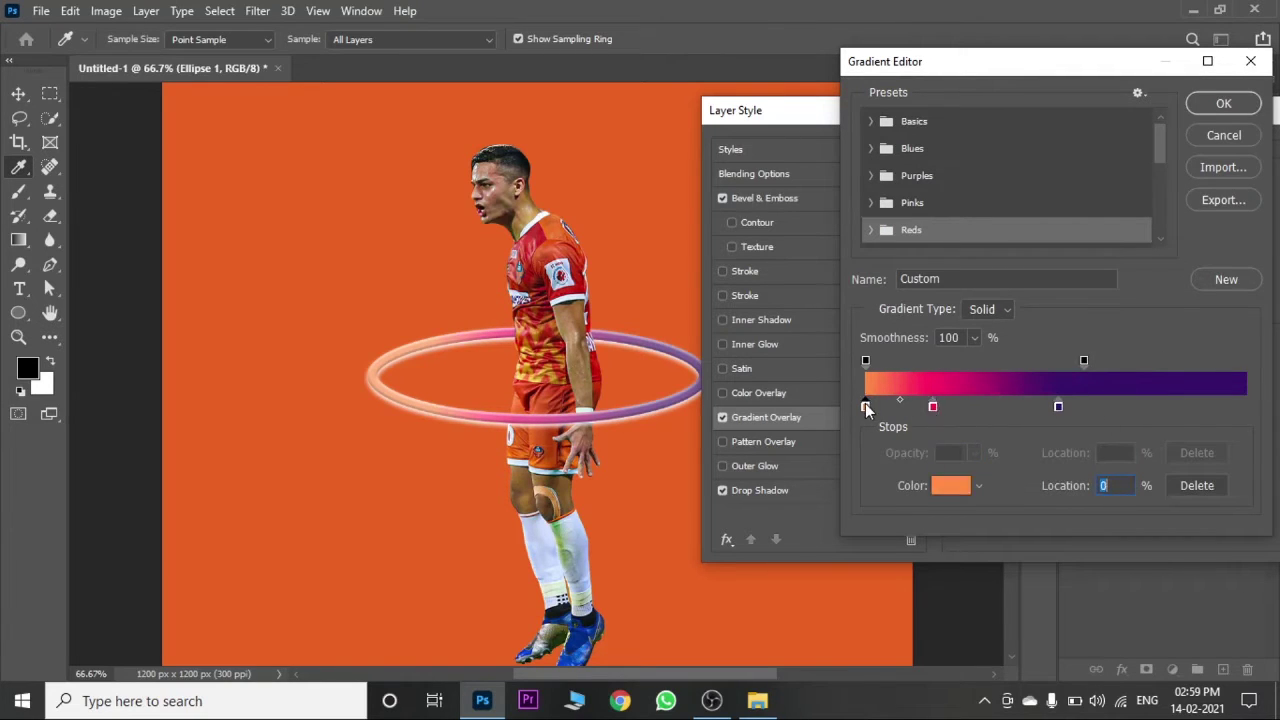
double_click(865, 406)
left_click(859, 211)
left_click_drag(859, 211, 992, 189)
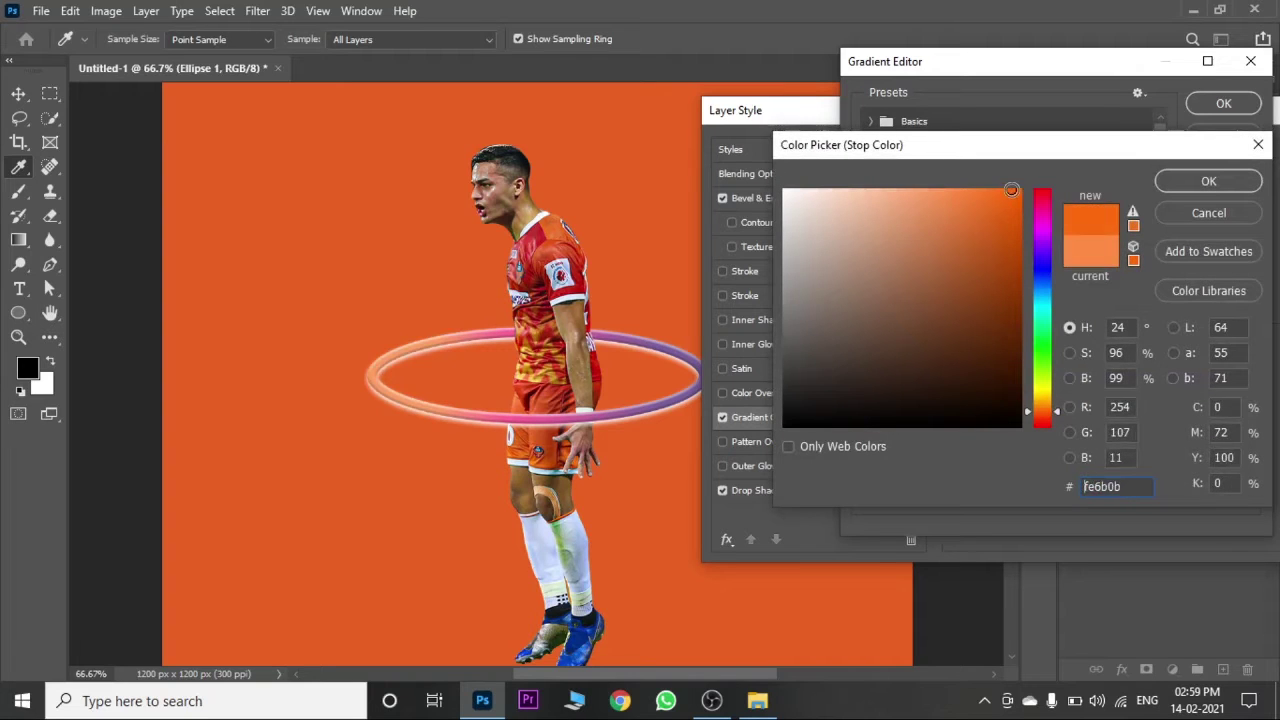
left_click_drag(1048, 418, 1048, 421)
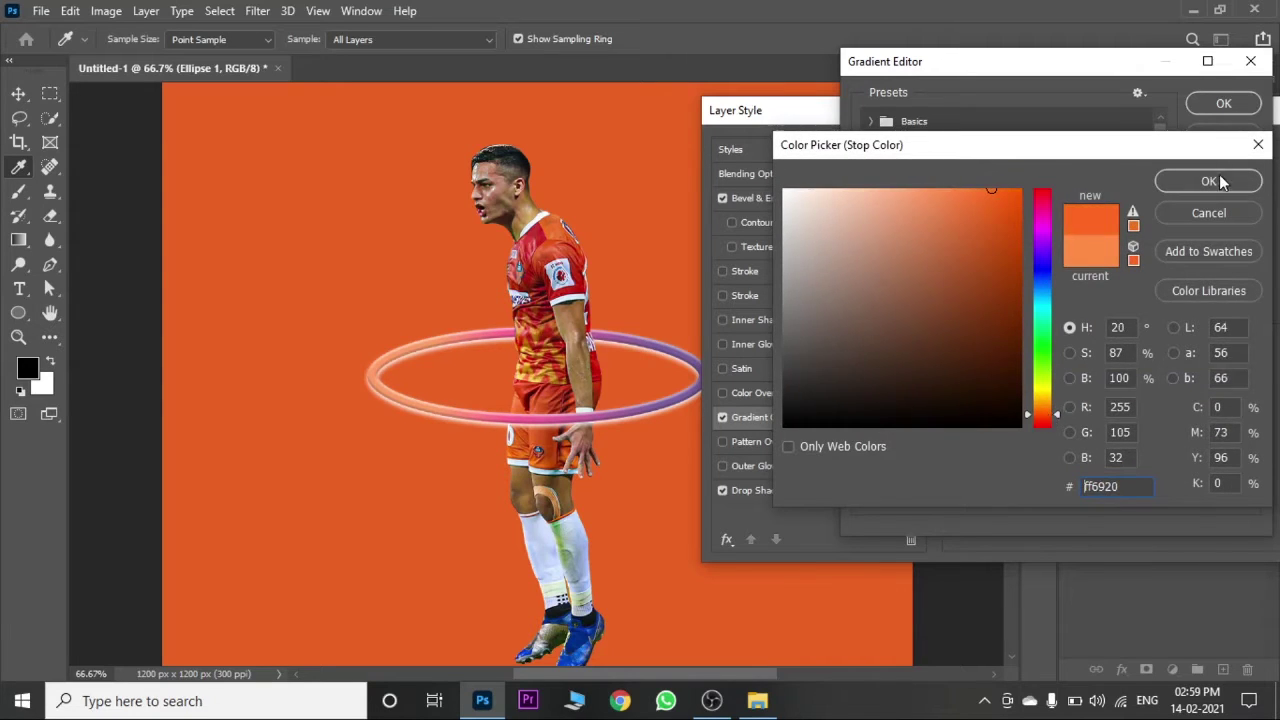
left_click(1222, 181)
Step: Change the gradient's end stop to deep blue 222085 and accept the gradient
double_click(1062, 410)
mouse_move(995, 330)
left_mouse_down()
mouse_move(1007, 366)
mouse_move(1006, 291)
mouse_move(969, 237)
mouse_move(1013, 211)
mouse_move(997, 277)
left_mouse_up()
left_click(1043, 189)
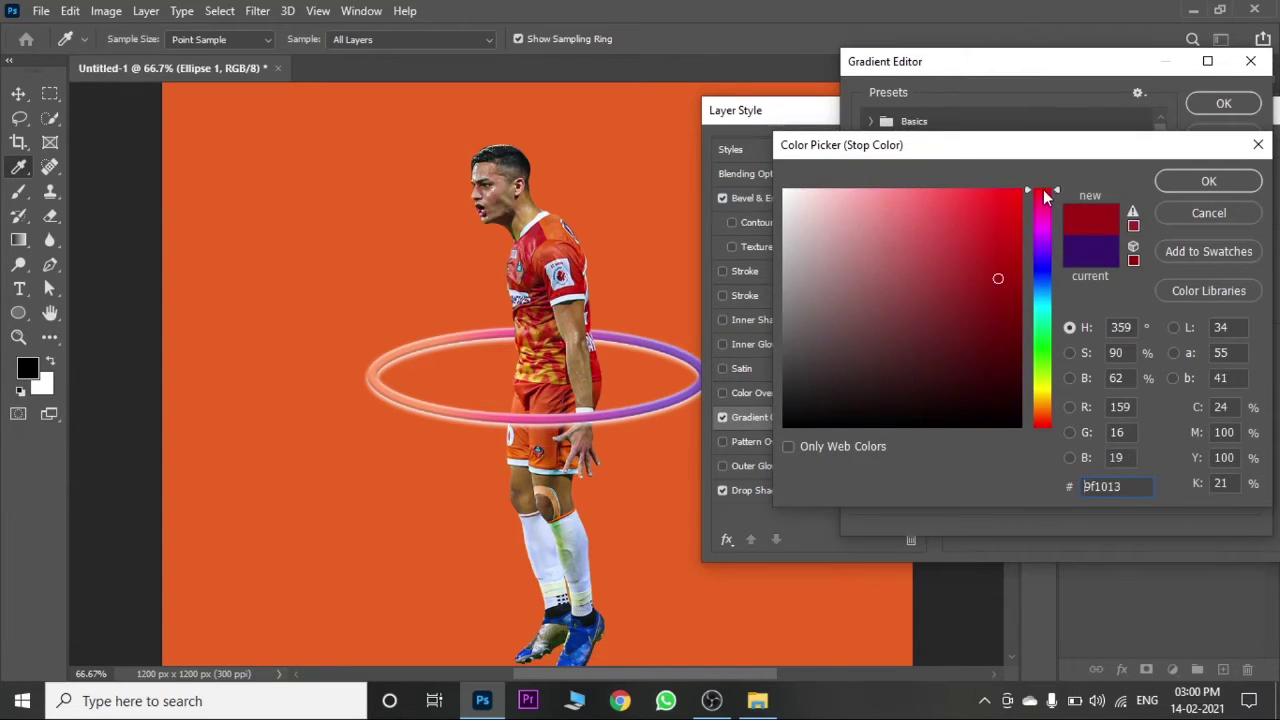
mouse_move(1043, 189)
left_mouse_down()
mouse_move(1039, 267)
mouse_move(968, 302)
left_mouse_up()
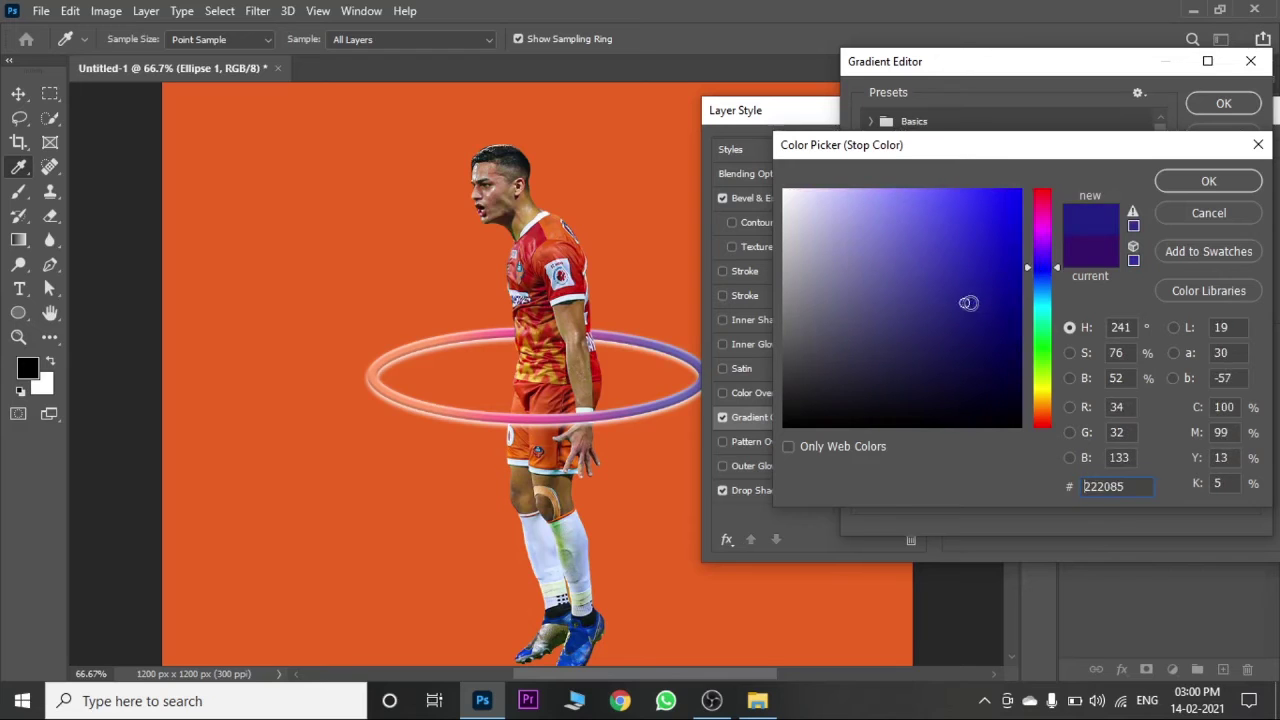
left_click(1043, 266)
left_click(1208, 181)
left_click(1223, 103)
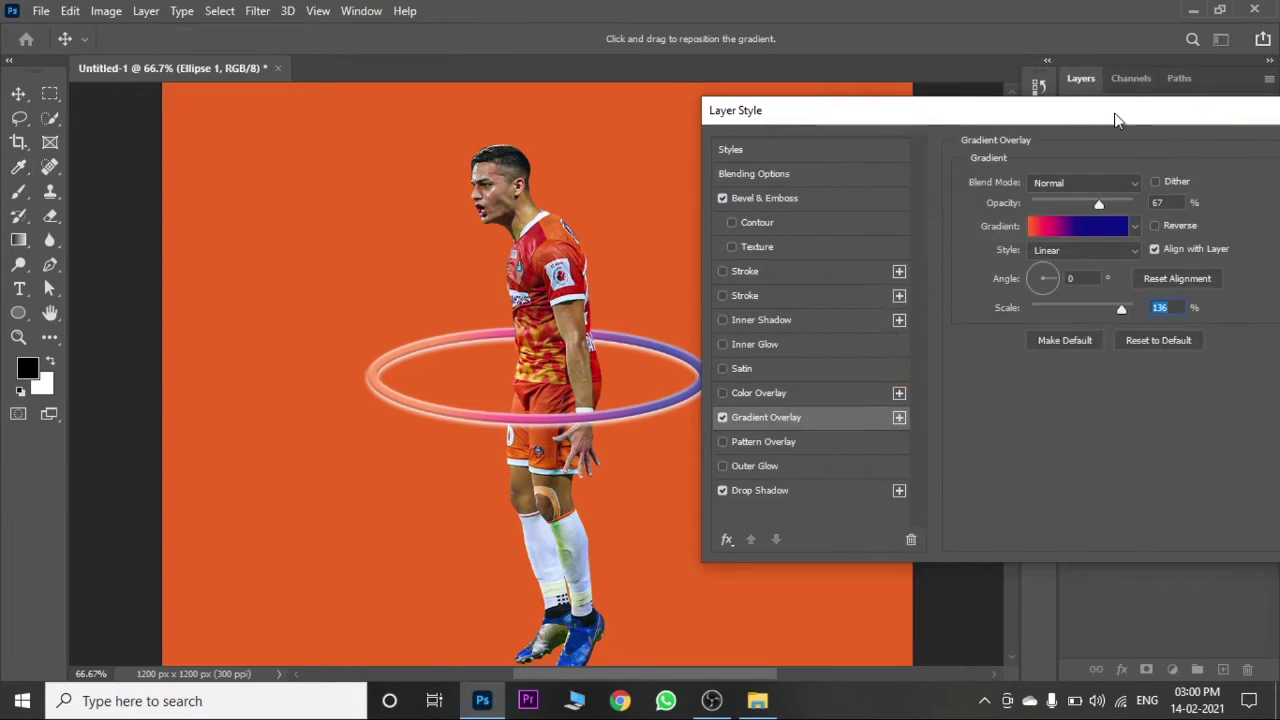
left_click_drag(1117, 120, 1063, 105)
Step: Confirm the pink f91362 and orange stops, then raise the Gradient Overlay opacity to 87%
left_click(1024, 211)
left_click(929, 406)
left_click(943, 484)
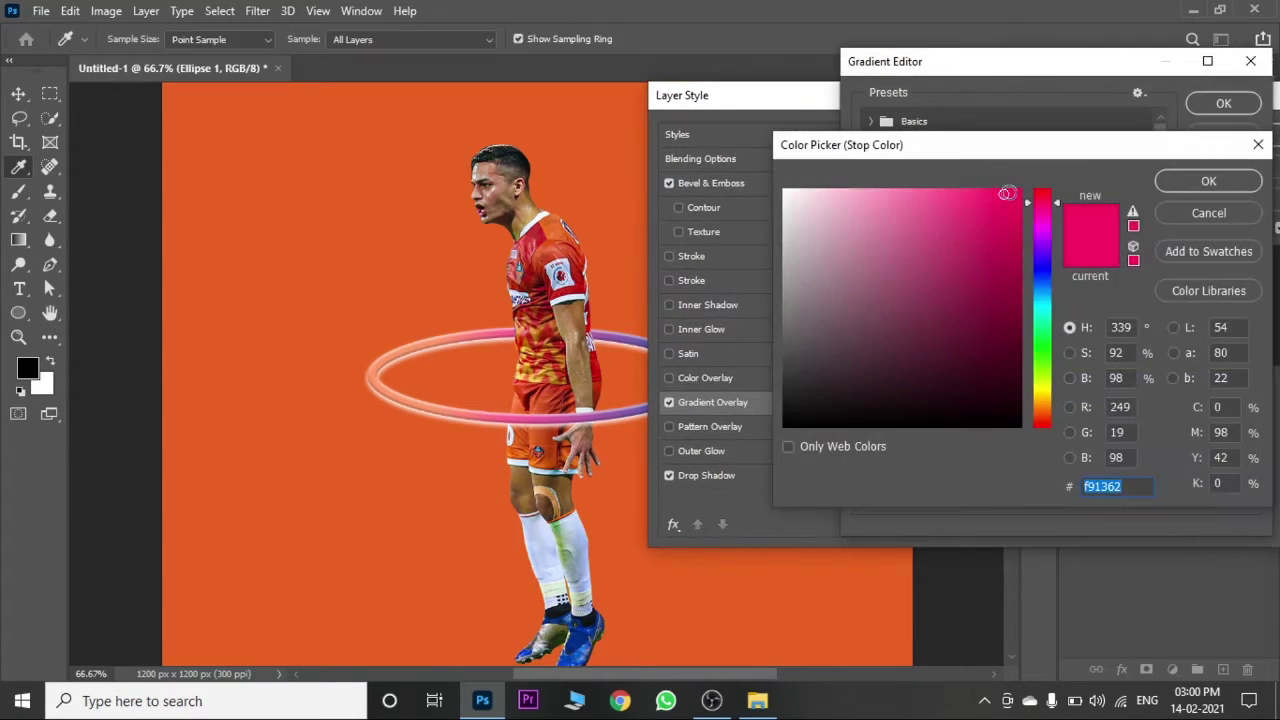
left_click(1195, 182)
double_click(867, 405)
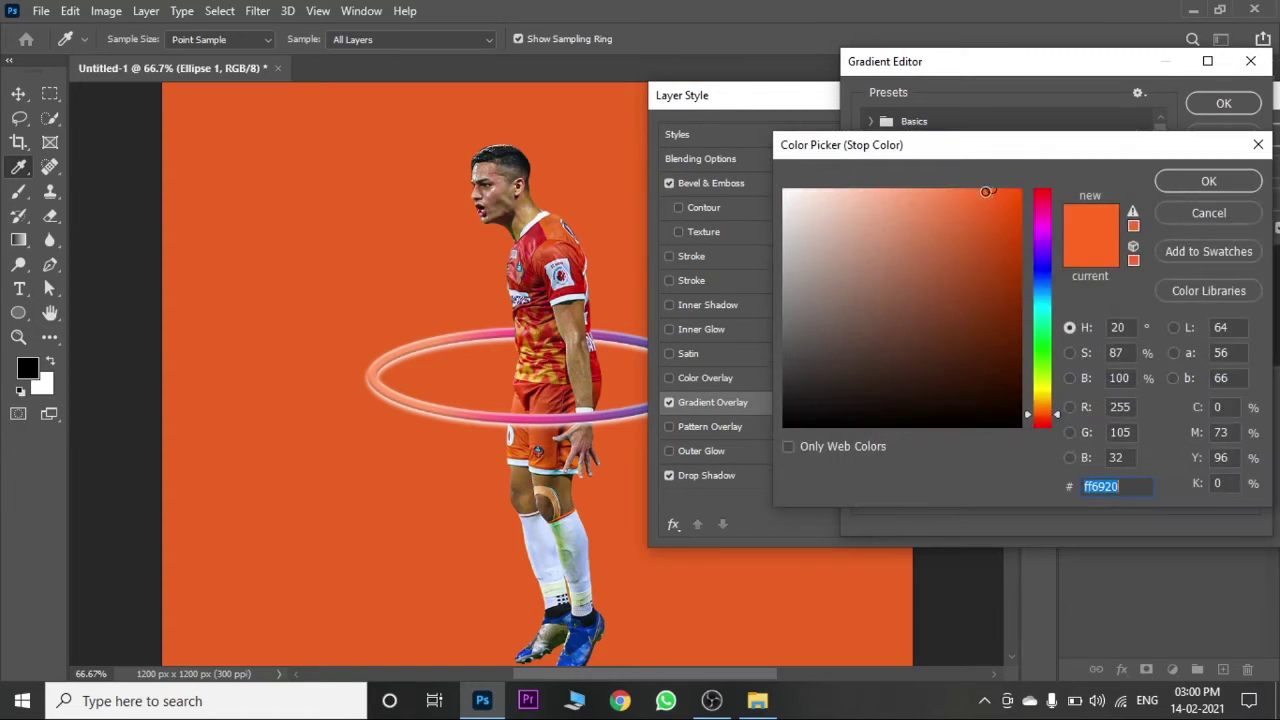
left_click_drag(985, 191, 987, 189)
left_click(1208, 181)
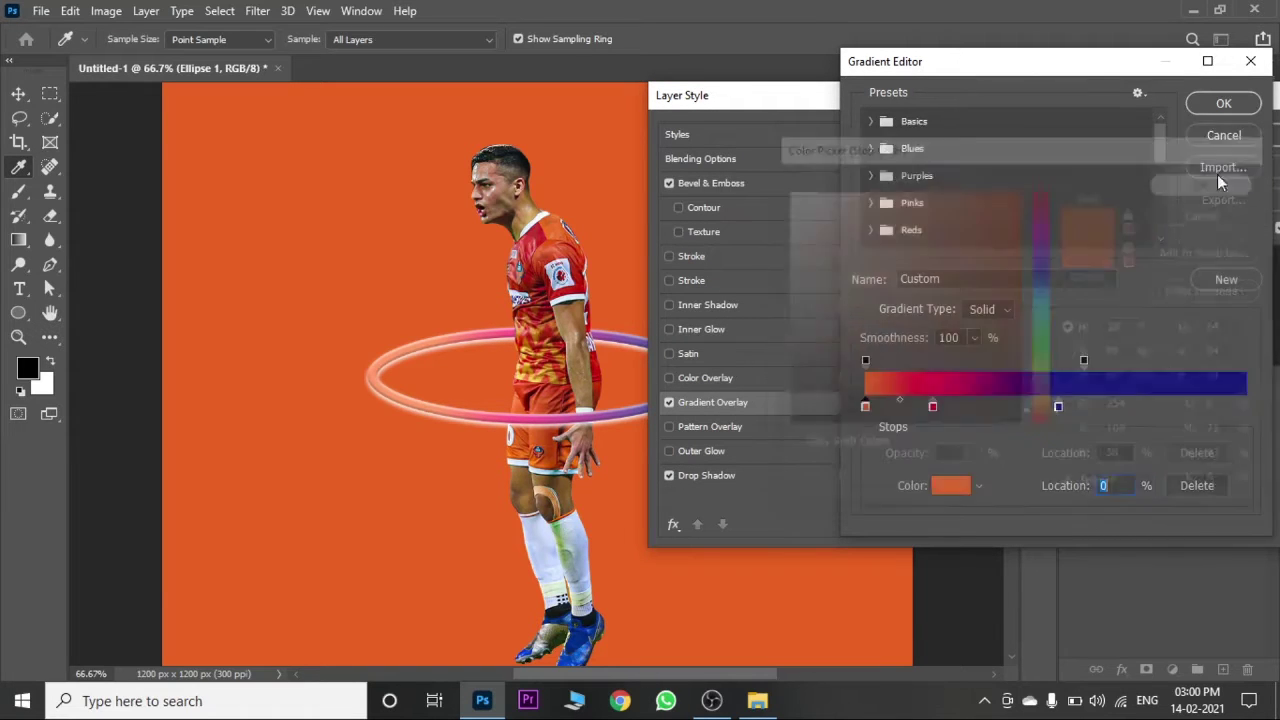
left_click(1223, 103)
mouse_move(977, 92)
left_mouse_down()
mouse_move(897, 92)
mouse_move(1069, 92)
mouse_move(1015, 92)
left_mouse_up()
left_click_drag(1086, 181, 1108, 182)
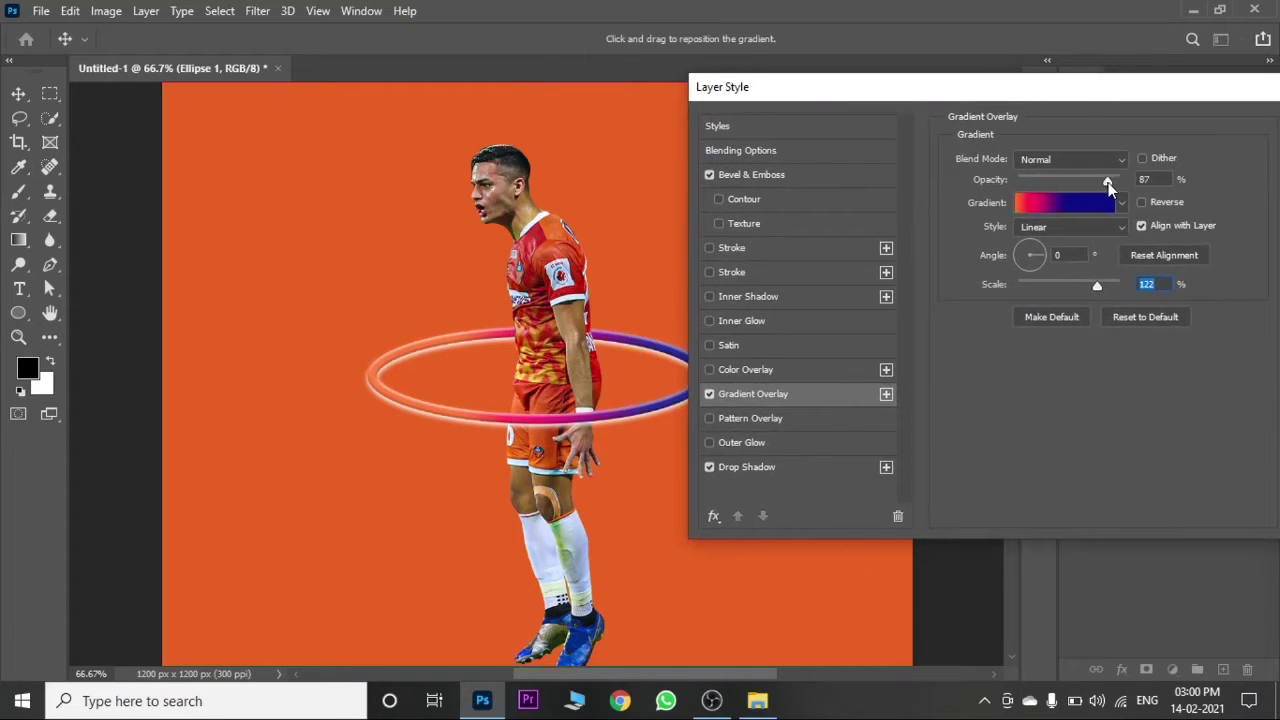
Step: Shorten Ellipse 1's white Drop Shadow distance so the glow sits just under the ring
left_click_drag(1108, 92, 1012, 92)
left_click(1257, 129)
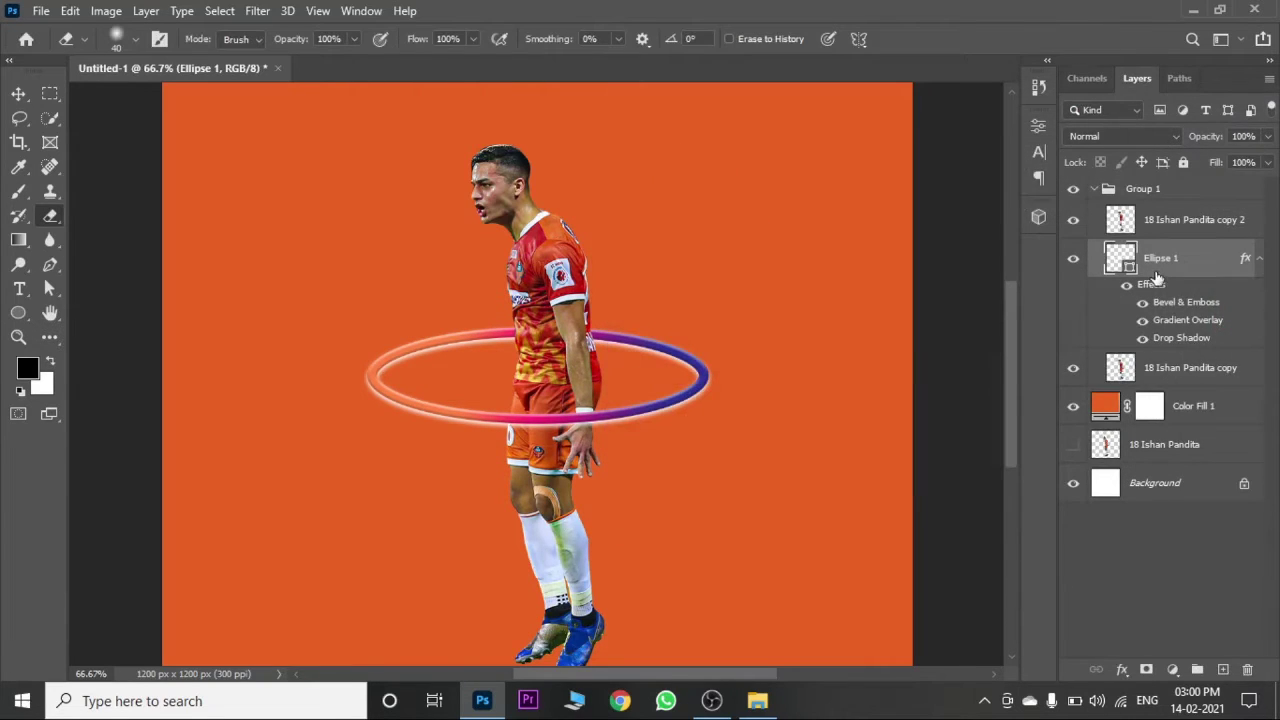
left_click(1260, 259)
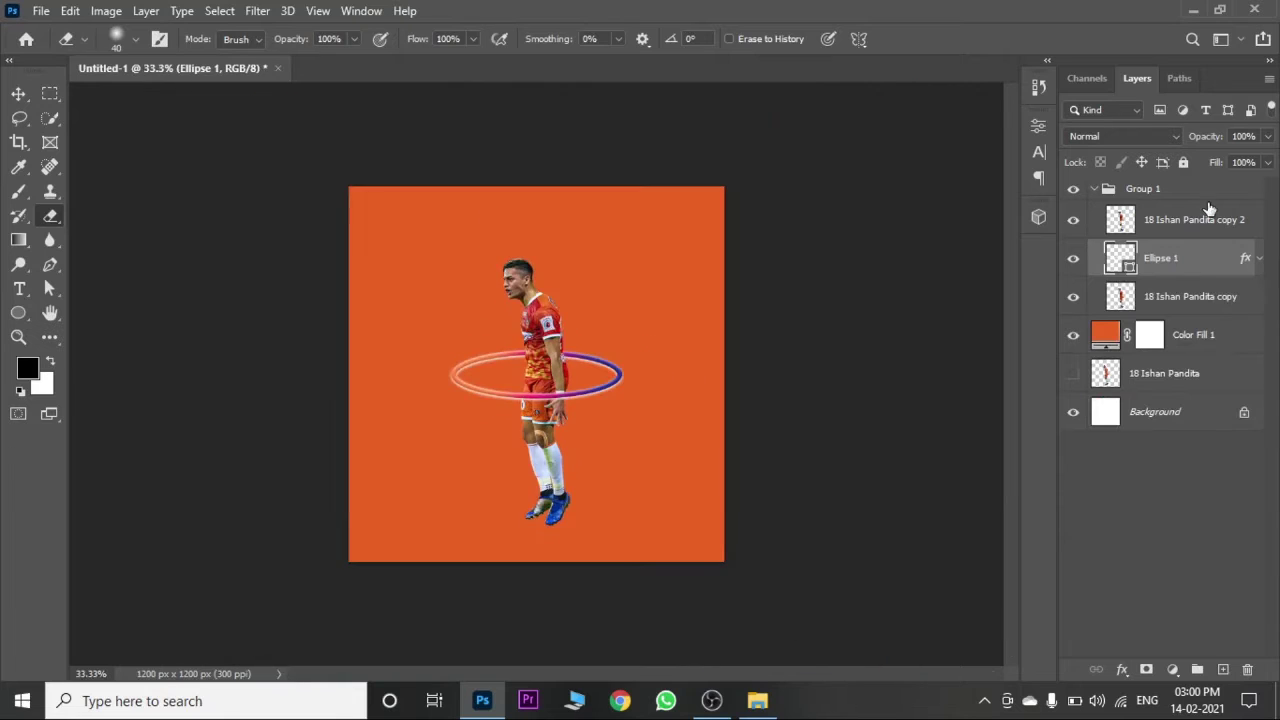
double_click(1216, 262)
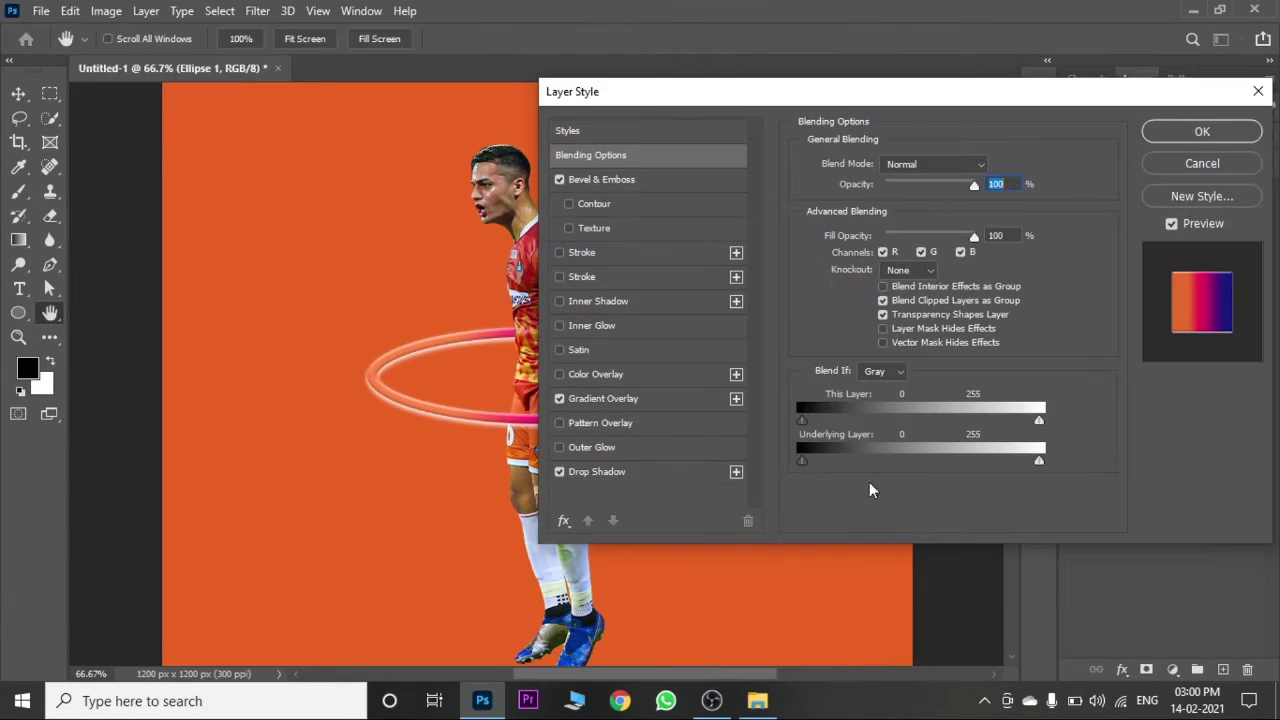
left_click(597, 471)
left_click_drag(866, 306, 876, 249)
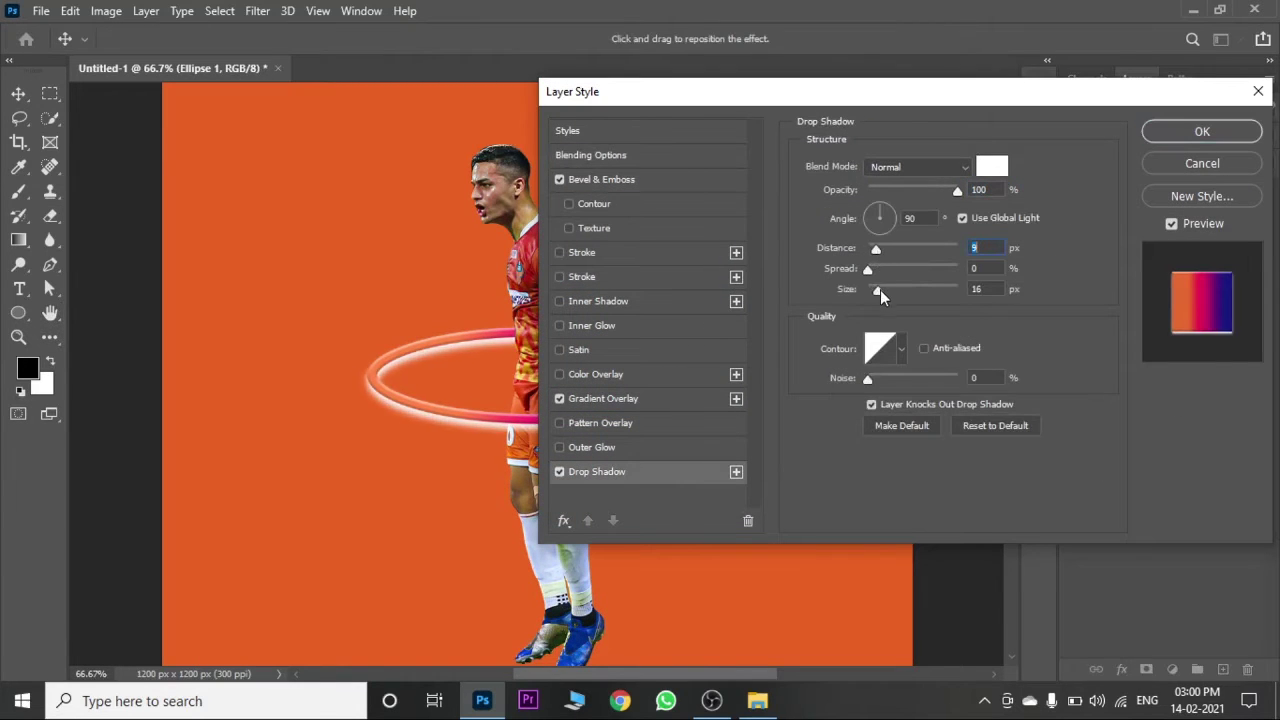
left_click(1202, 131)
key("ctrl+minus")
key("ctrl+minus")
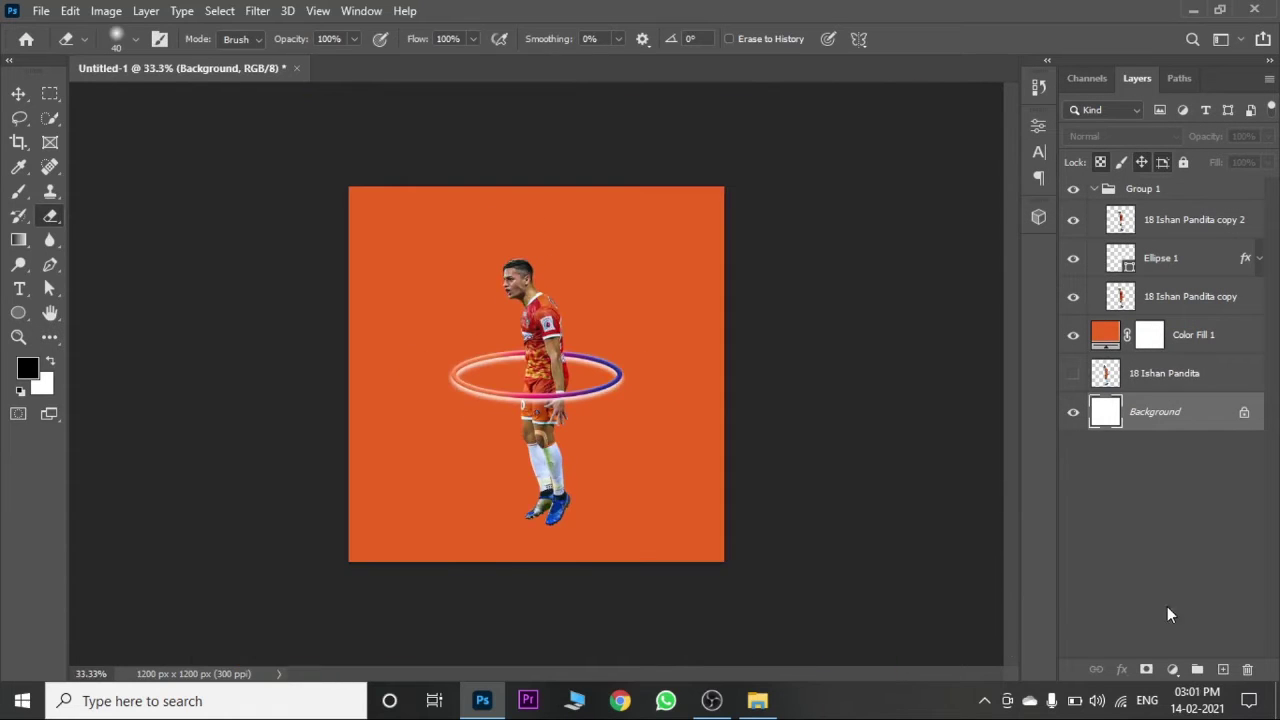
Step: Add the player's name title at a small size above the player's head
left_click(1180, 373)
key("ctrl+plus")
left_click(1094, 189)
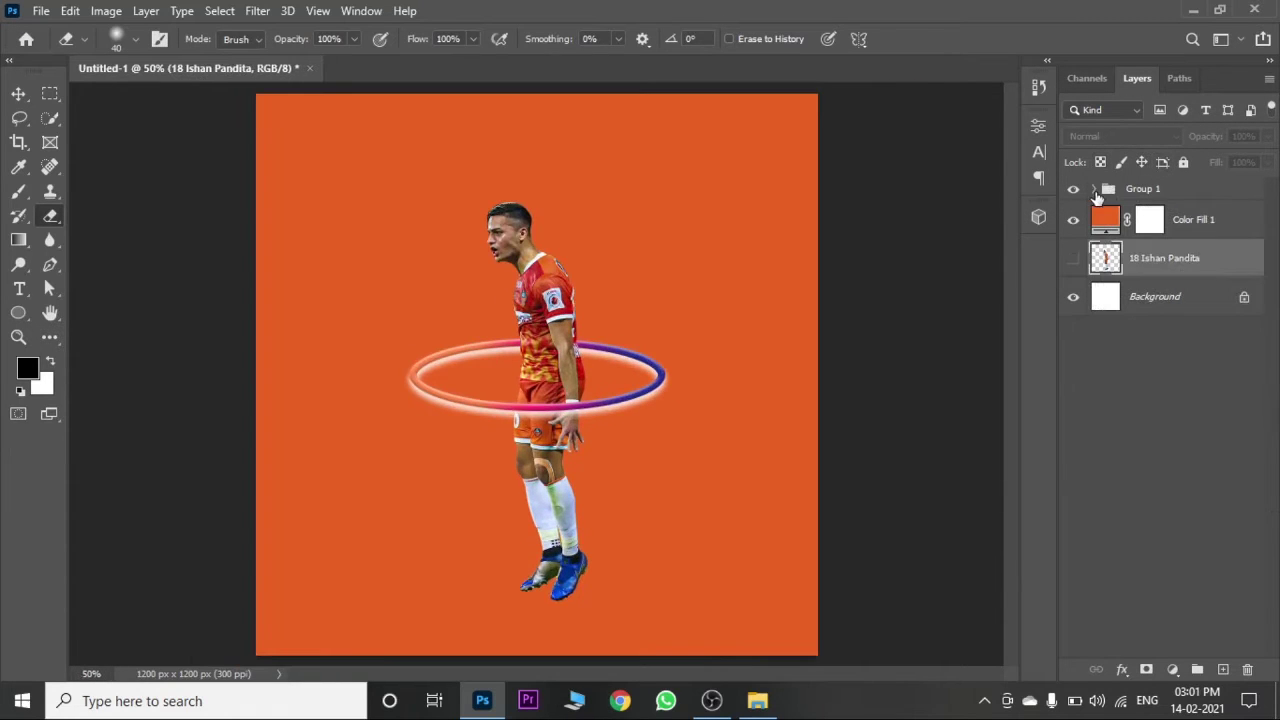
left_click(1180, 189)
key("t")
left_click(485, 134)
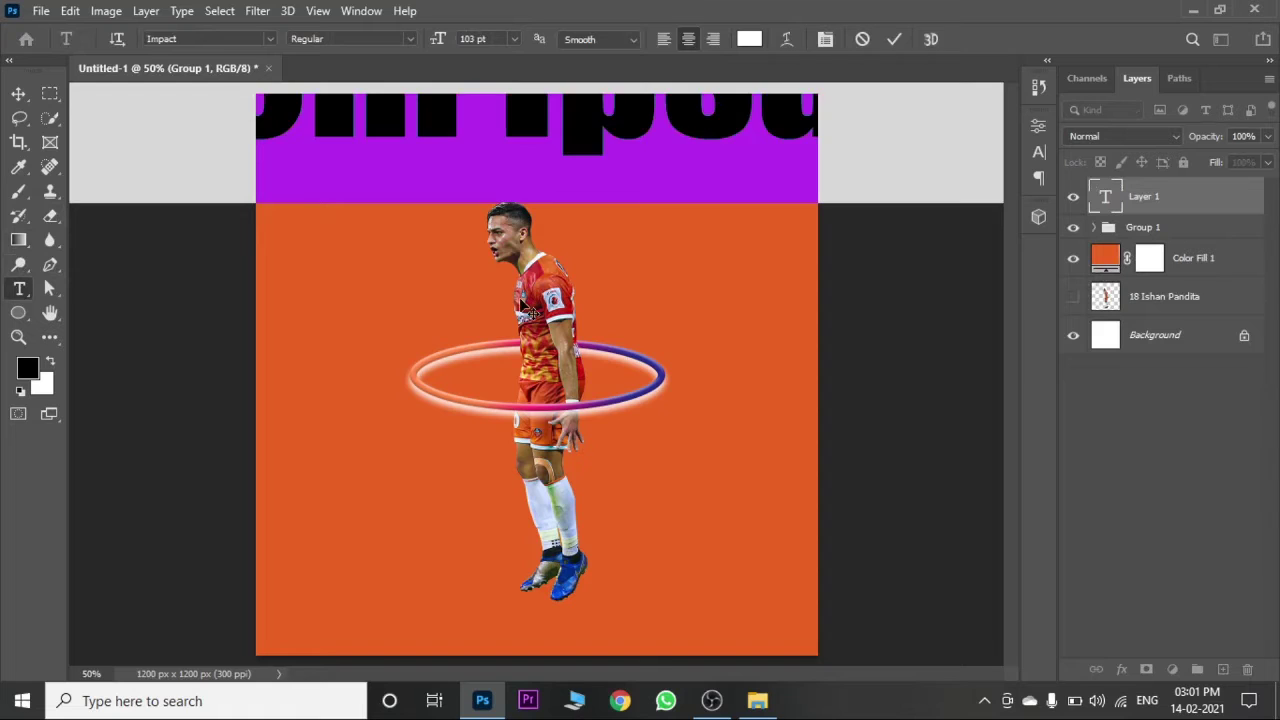
type("18 ISHAN PA")
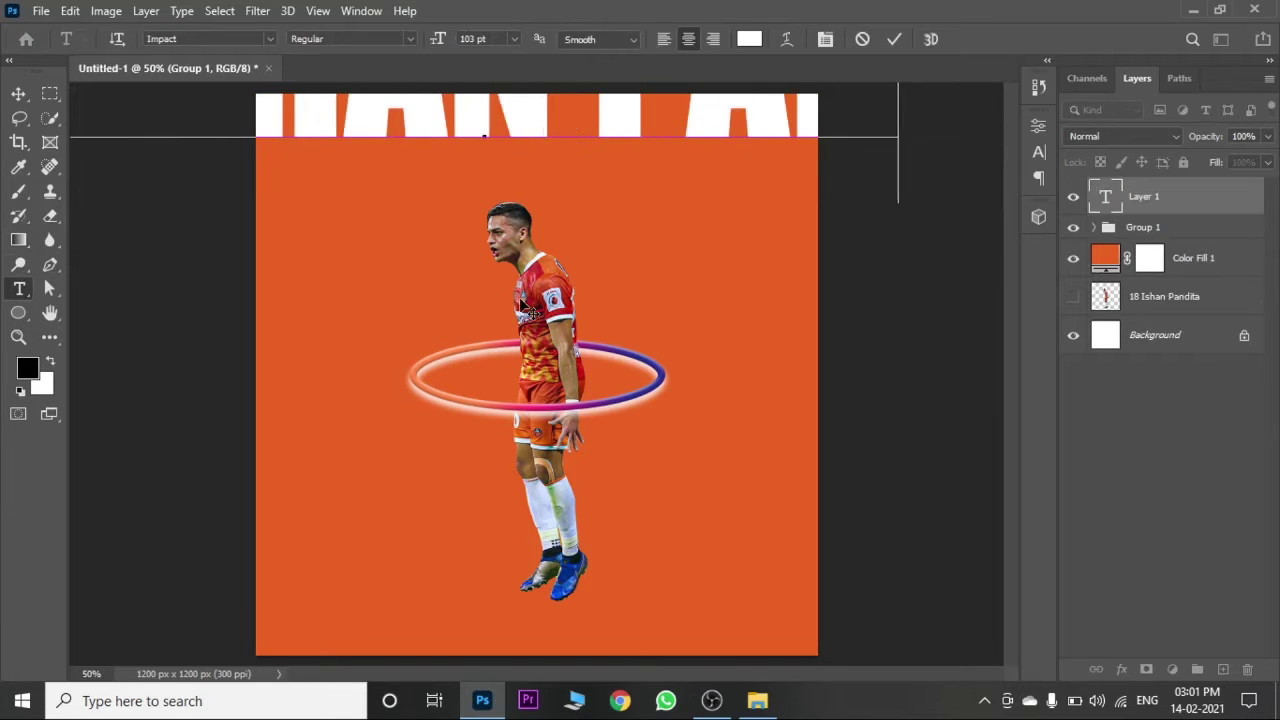
type("NDITA")
left_click(893, 40)
left_click(513, 39)
left_click(486, 162)
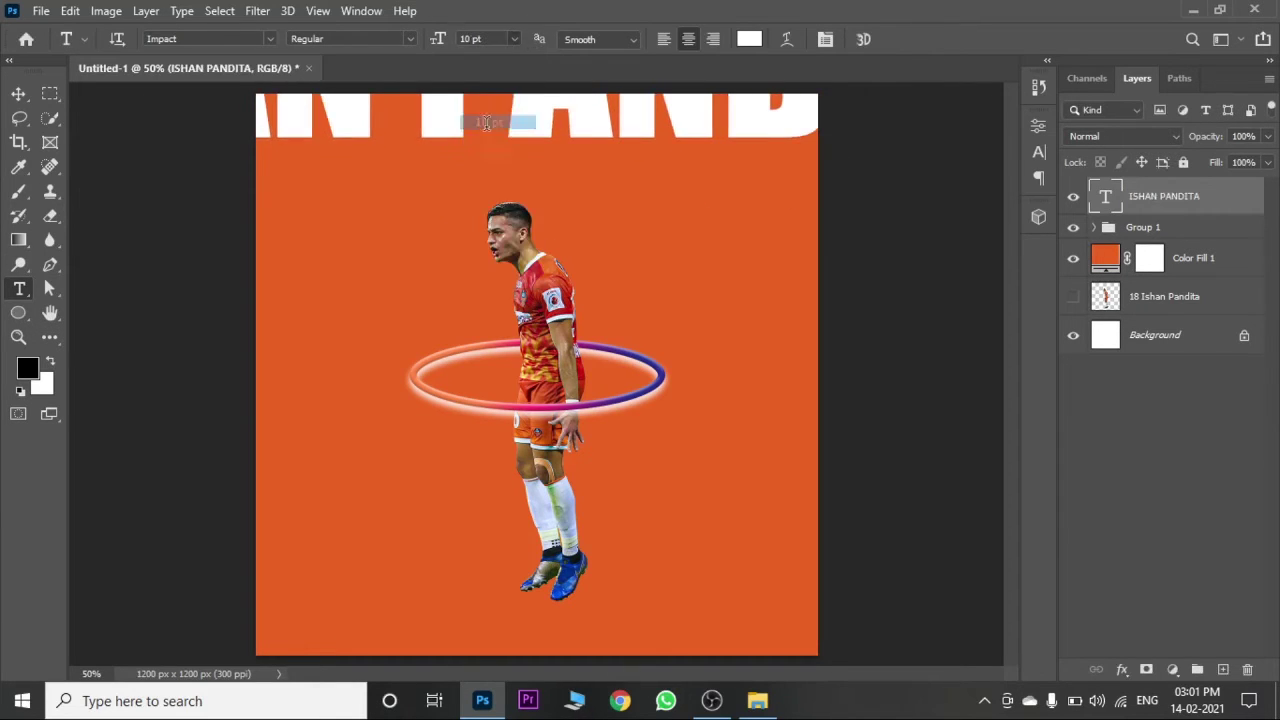
key("v")
left_click_drag(470, 260, 507, 296)
Step: Set the title font to Aileron Light Italic at 11 pt
left_click(19, 288)
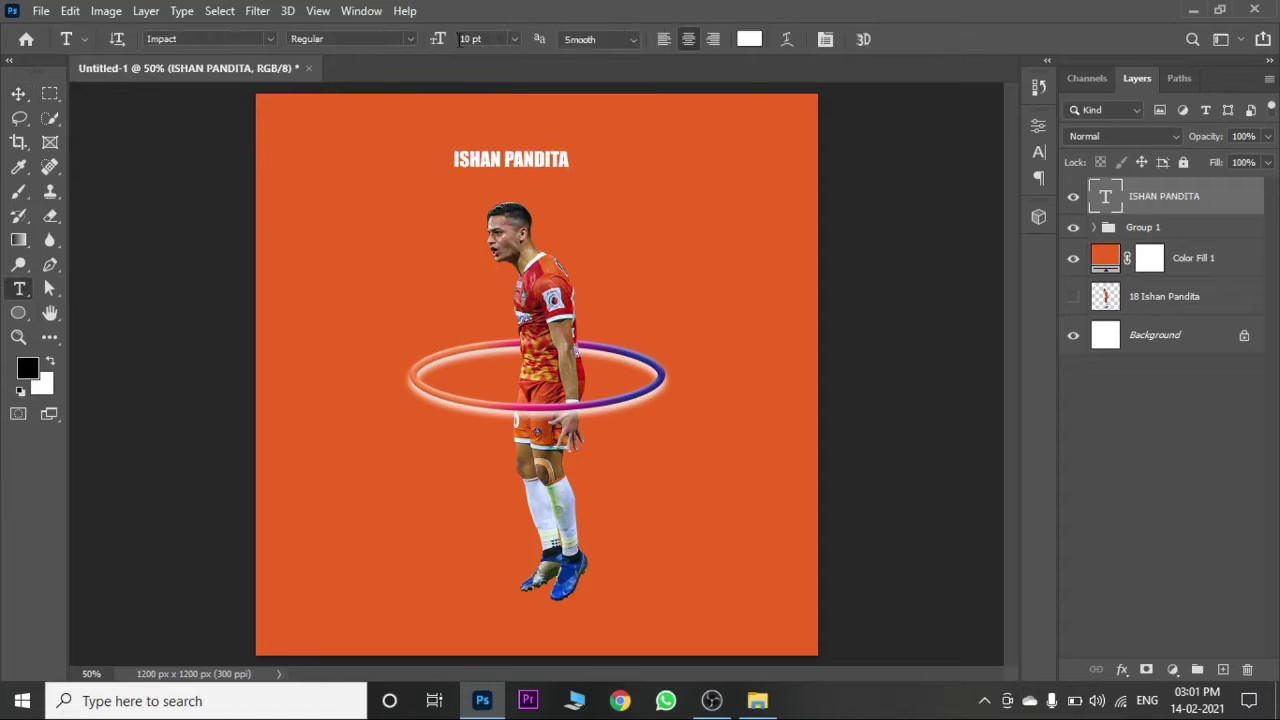
left_click_drag(441, 40, 452, 40)
left_click(269, 38)
type("Futura")
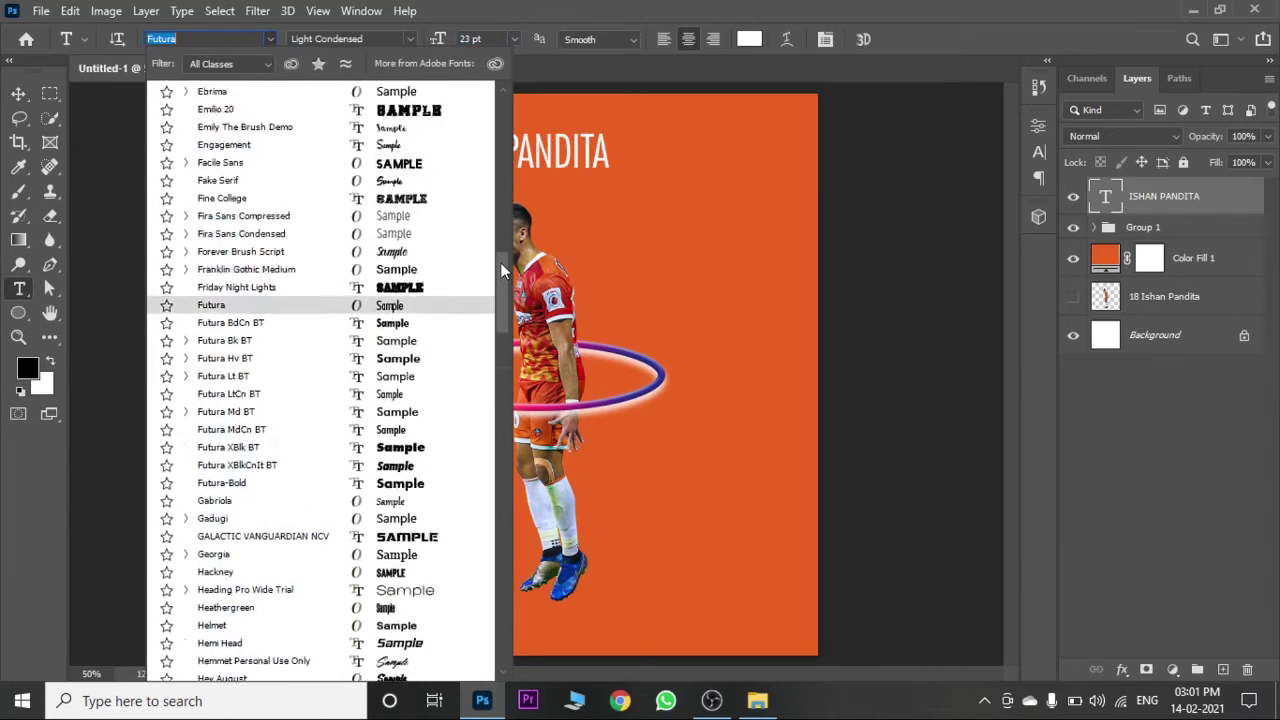
left_click(419, 95)
left_click(409, 38)
left_click(388, 132)
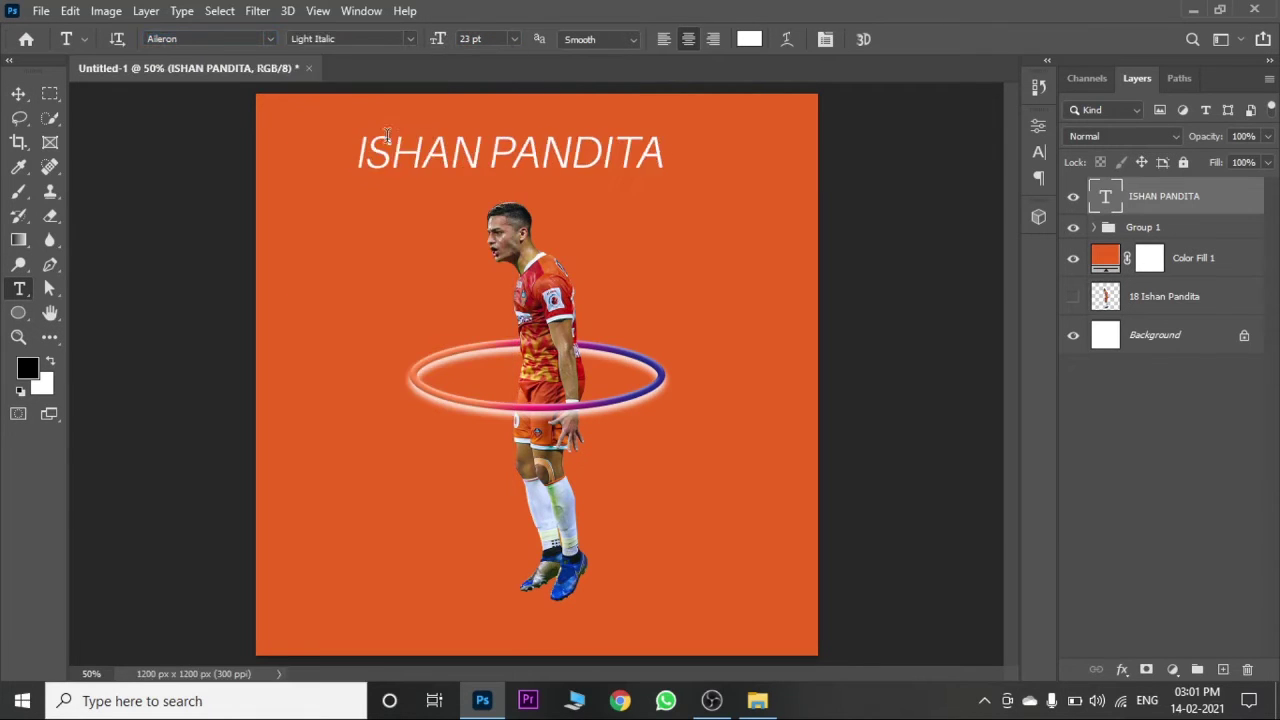
left_click_drag(437, 38, 426, 38)
Step: Widen the title tracking to 500 and centre it above the player
left_click(825, 39)
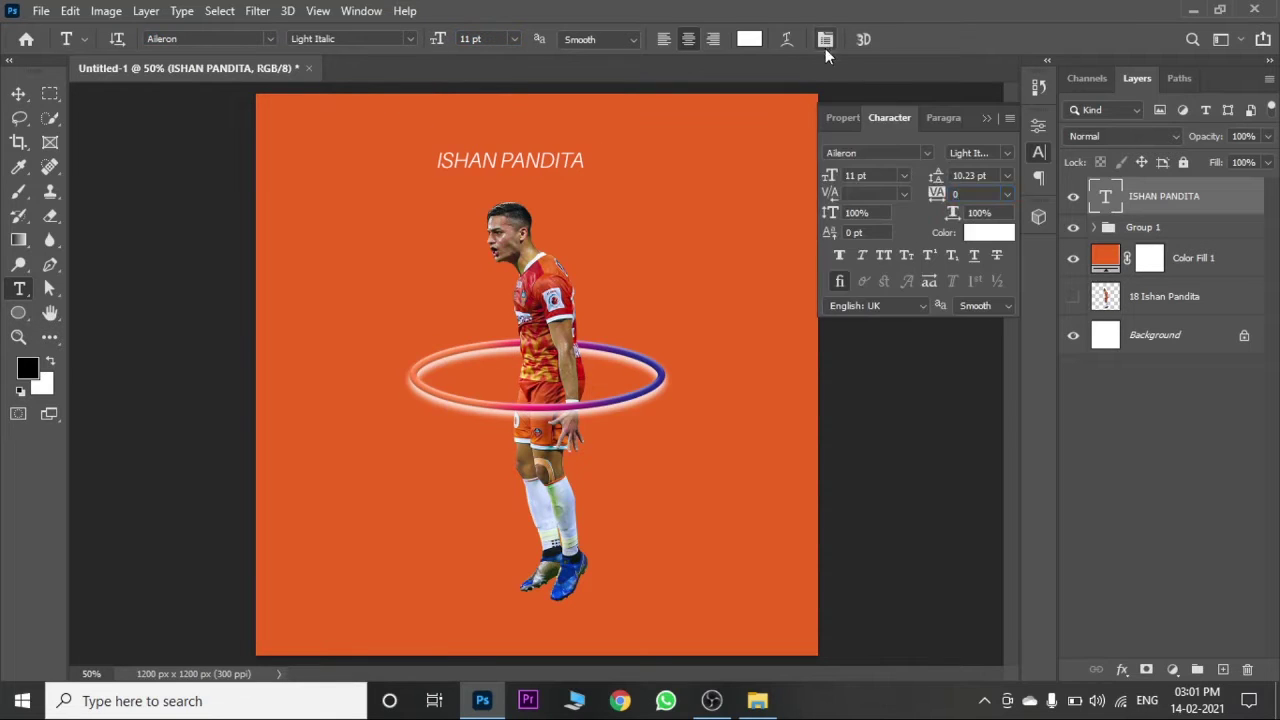
left_click_drag(940, 200, 995, 200)
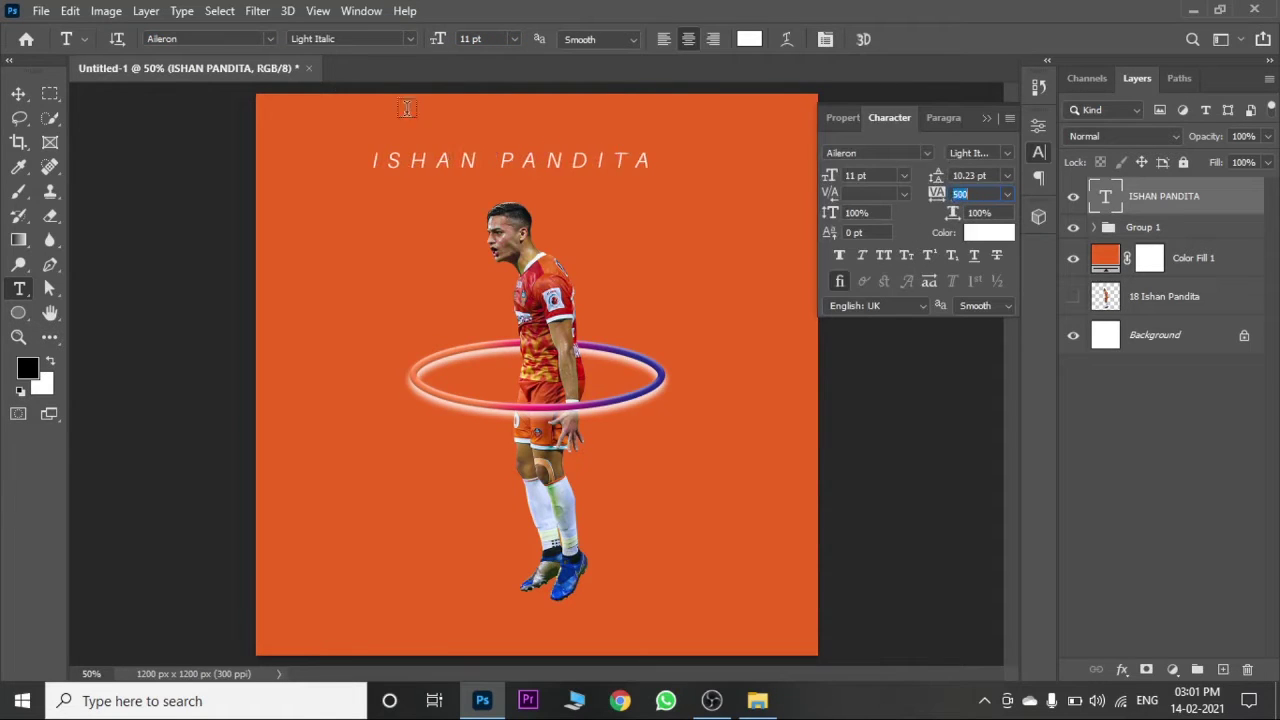
key("v")
left_click_drag(550, 272, 578, 284)
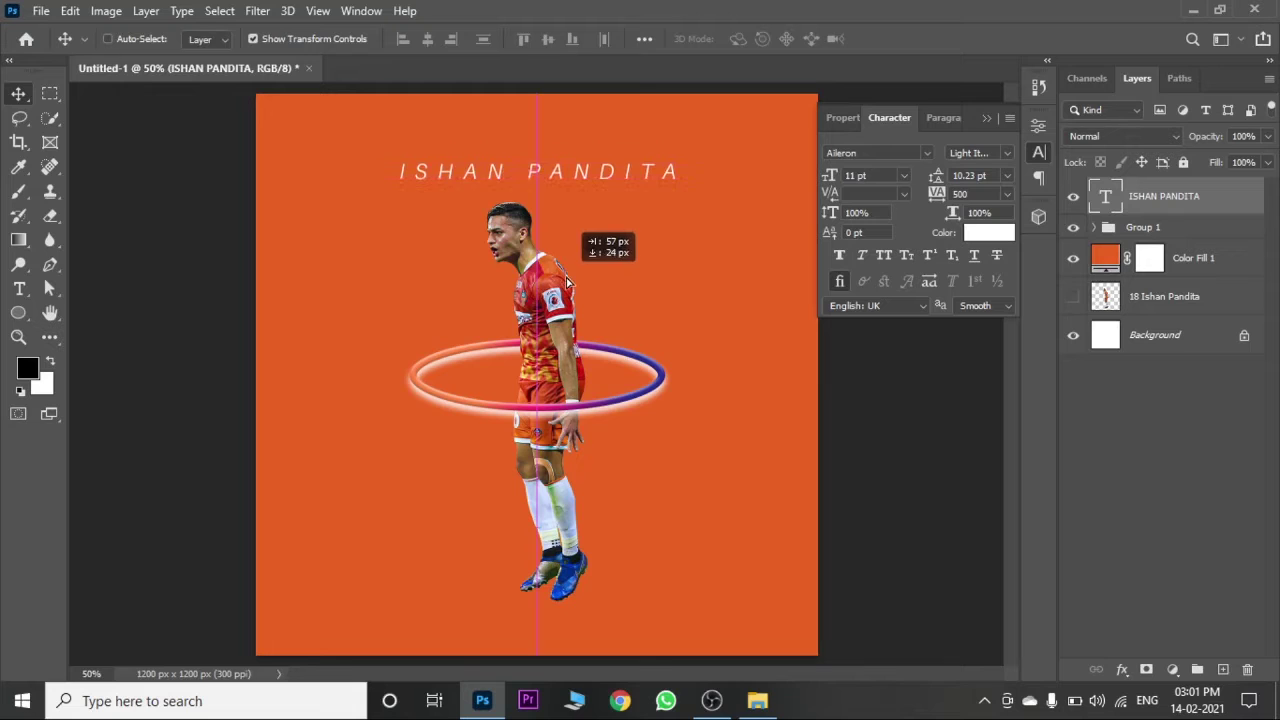
Step: Move the player and ring group slightly down on the poster
left_click(1177, 230)
left_click_drag(594, 386, 593, 407)
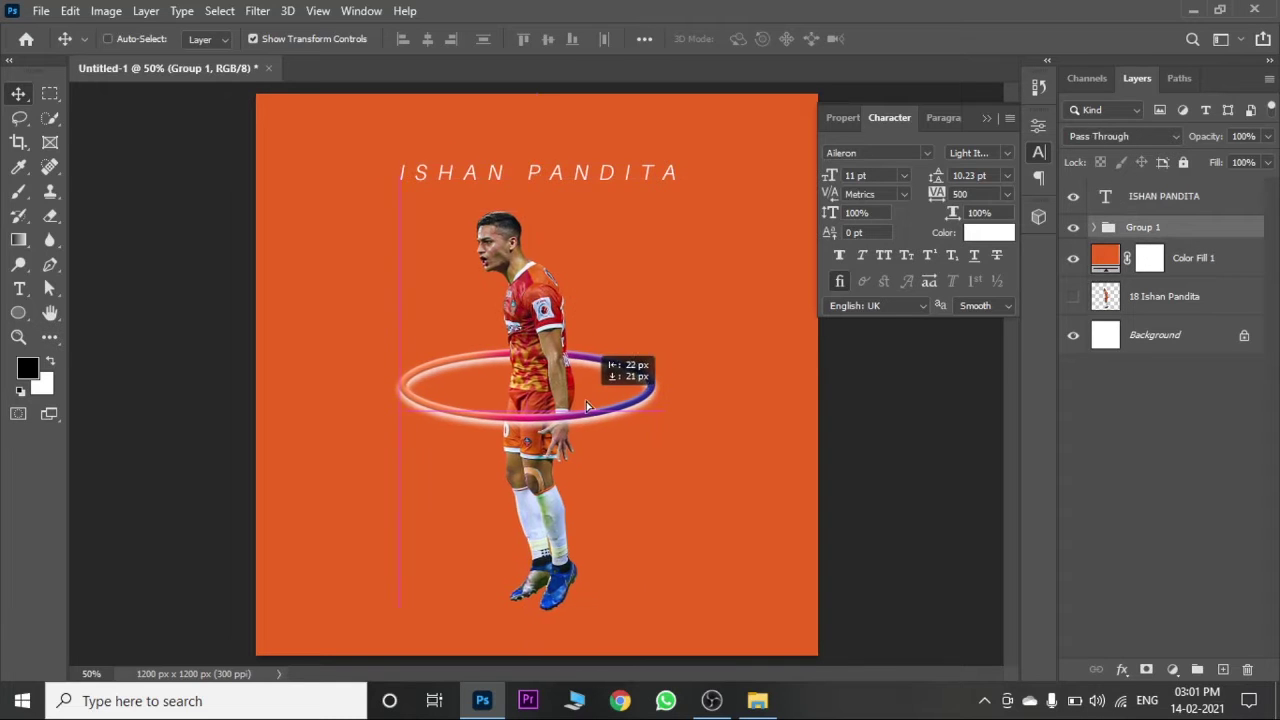
left_click(986, 117)
key("ctrl+plus")
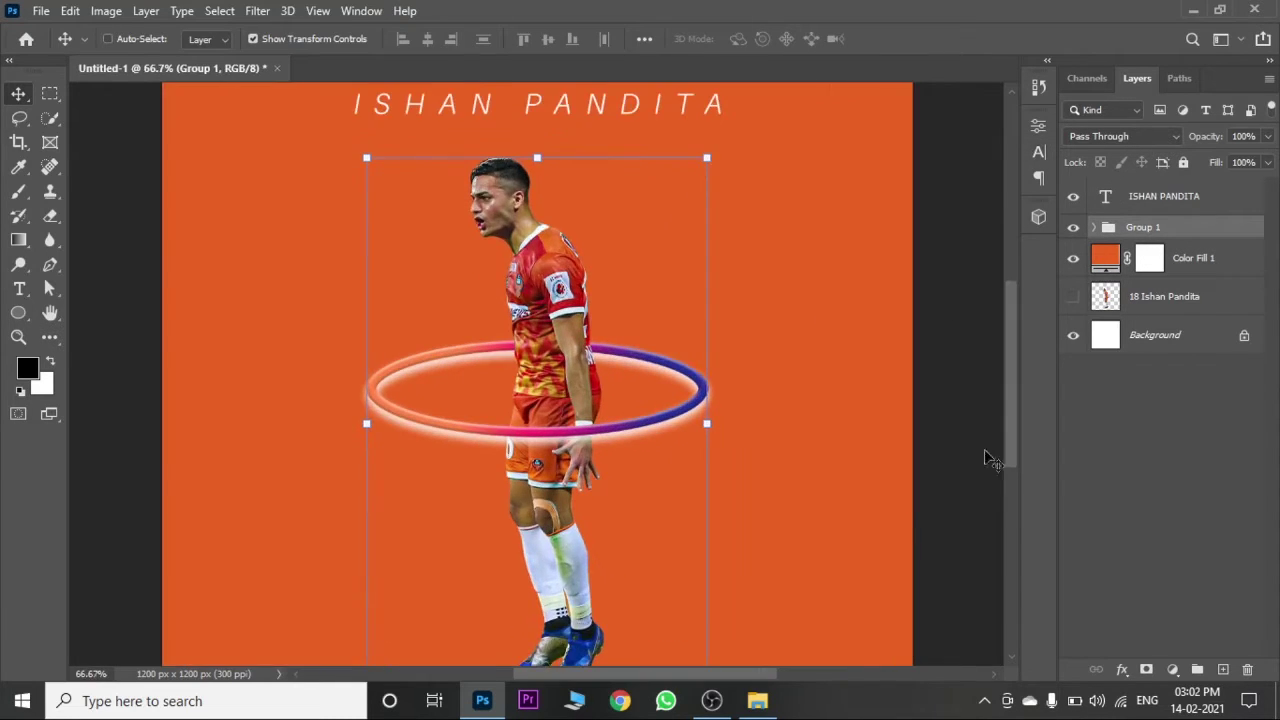
left_click(1010, 470)
Step: Add an empty Layer 1 above the top player copy in Group 1, using a soft 108 px brush
left_click(1095, 229)
left_click(1194, 252)
key("b")
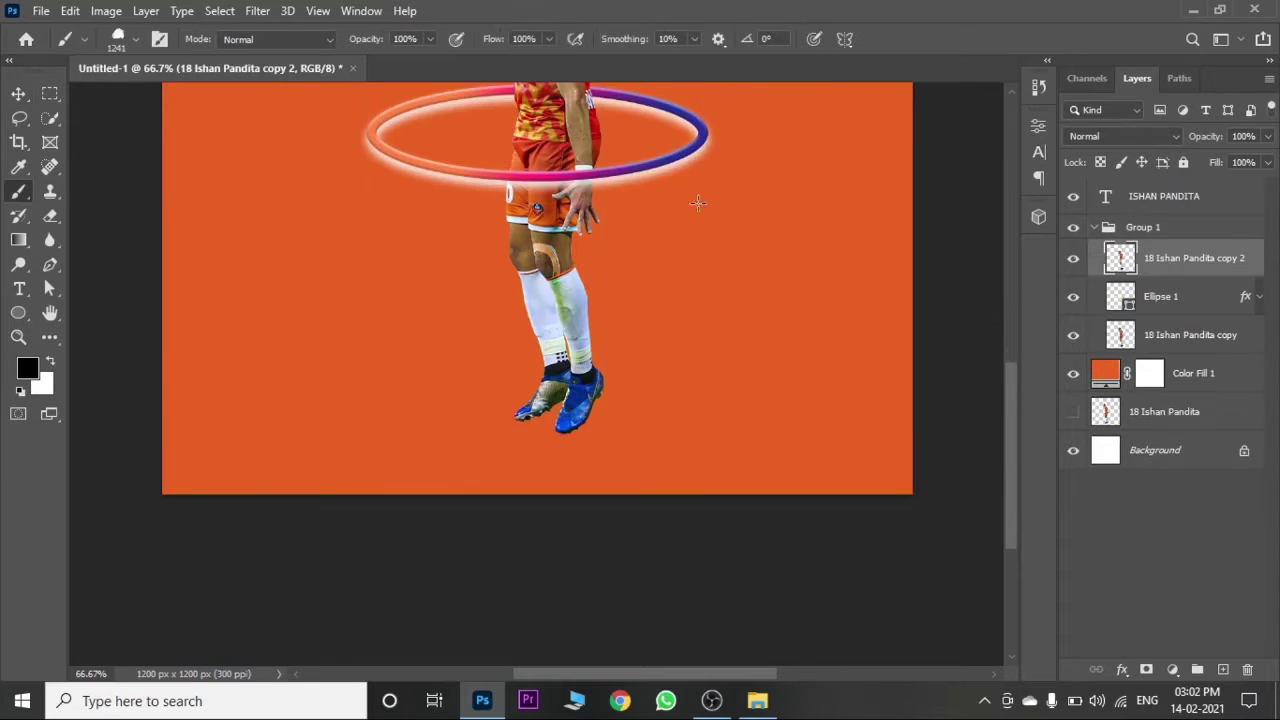
left_click(1222, 669)
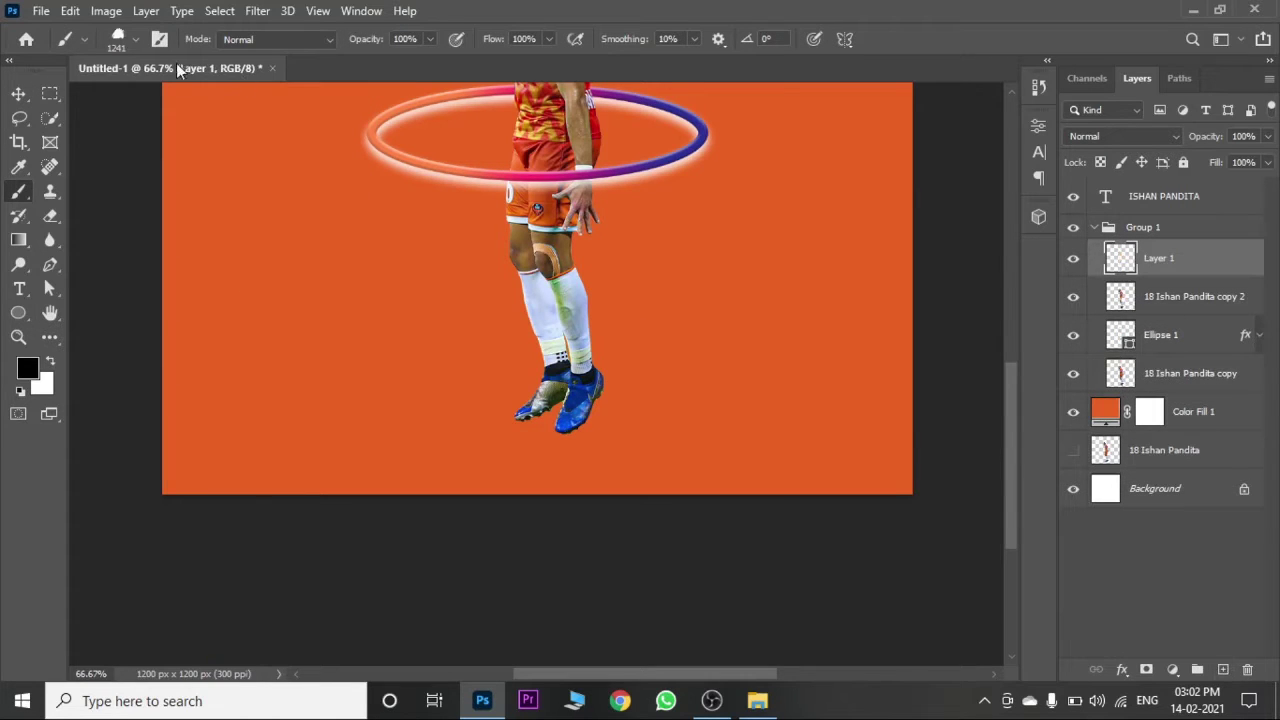
left_click(117, 39)
left_click(35, 258)
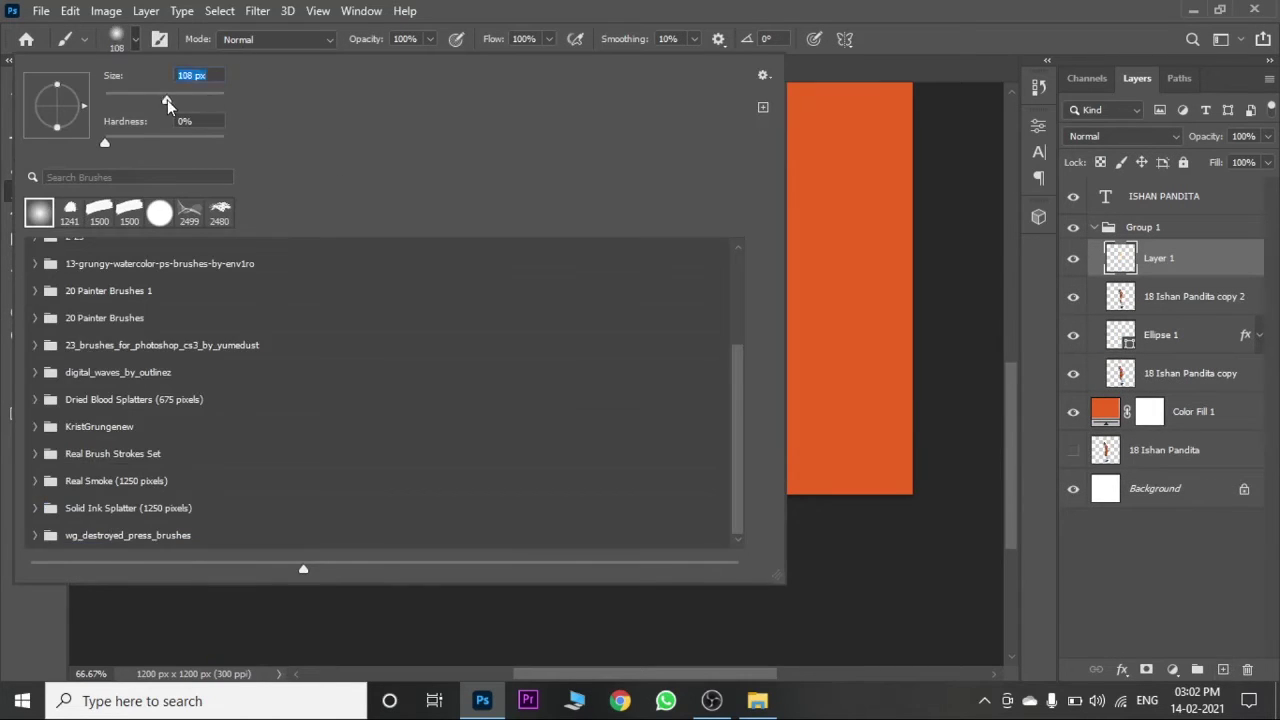
Step: Paint a soft black dab on Layer 1 and squash it into a thin shadow under the feet
key("Return")
left_click(135, 38)
key("Return")
left_click(538, 249)
key("v")
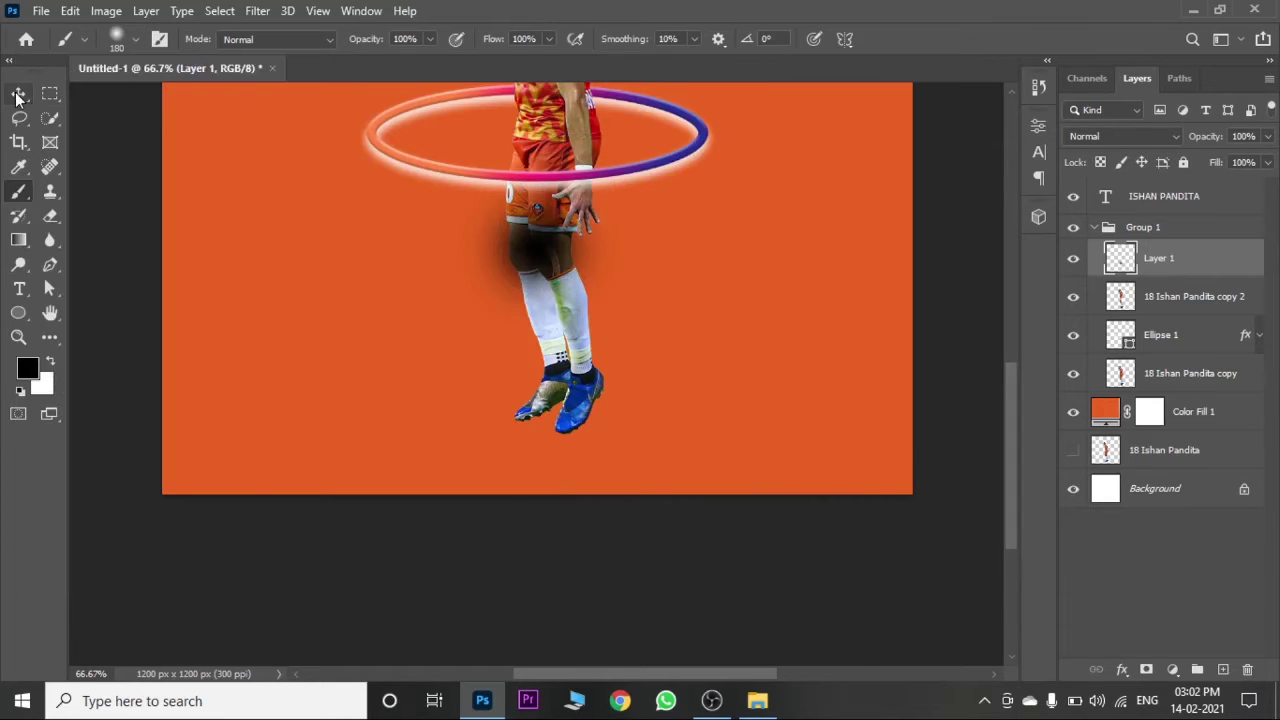
mouse_move(537, 157)
left_mouse_down()
mouse_move(537, 308)
mouse_move(627, 456)
mouse_move(616, 446)
left_mouse_up()
key("Return")
Step: Lower the shadow layer to 54% opacity and add a 42% shadow copy
left_click(1267, 136)
left_click_drag(1244, 163, 1216, 167)
left_click_drag(623, 452, 588, 437)
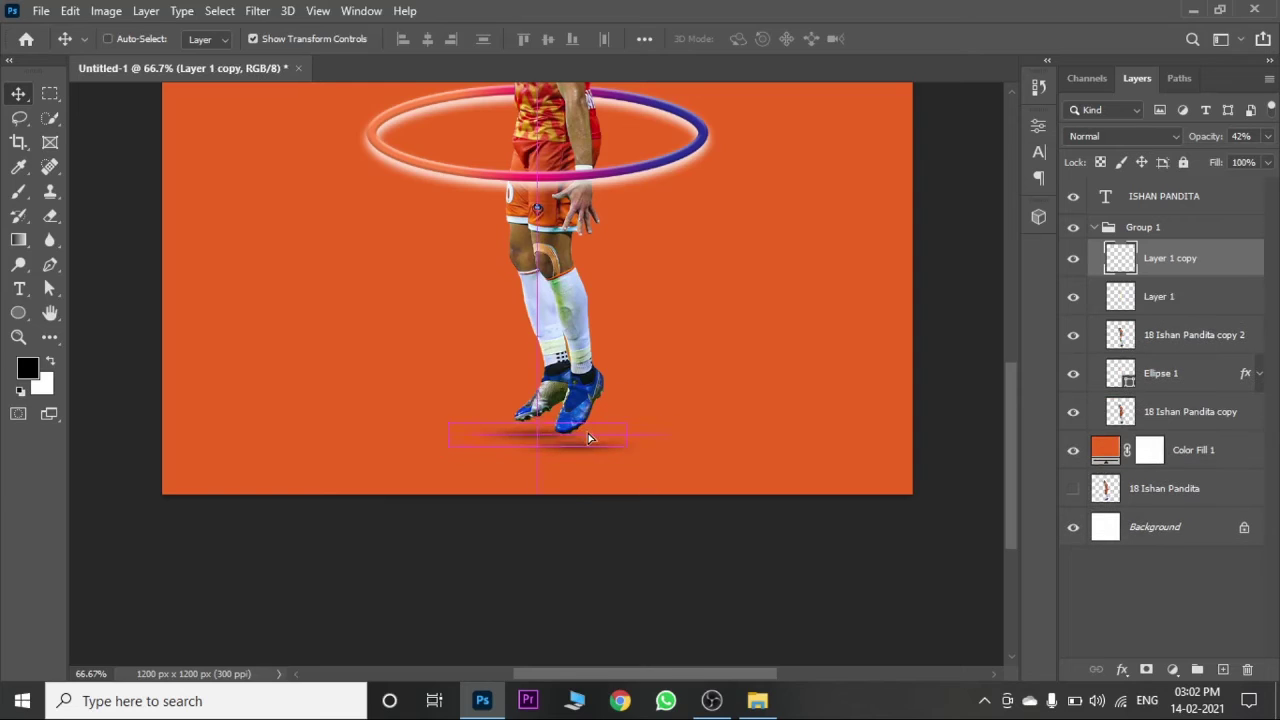
key("ctrl+minus")
key("ctrl+minus")
key("ctrl+minus")
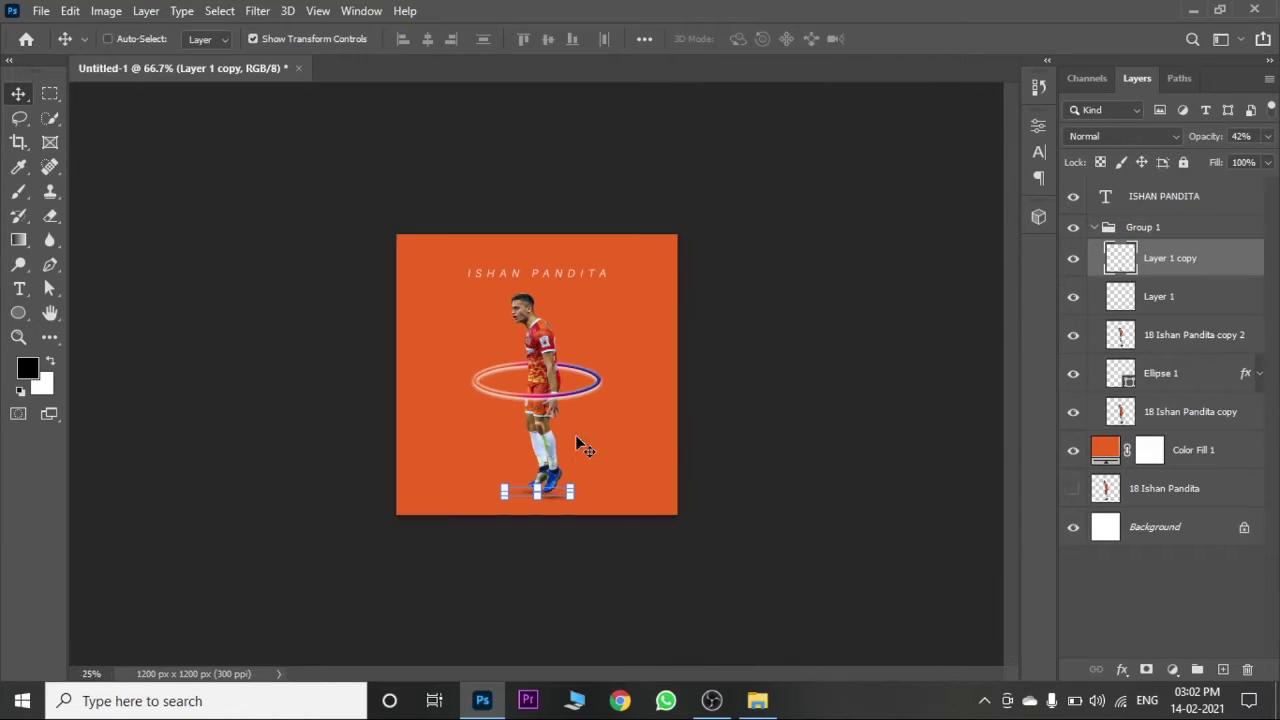
left_click(1216, 530)
Step: Scale the shadow copy narrower to about 86%
key("ctrl+plus")
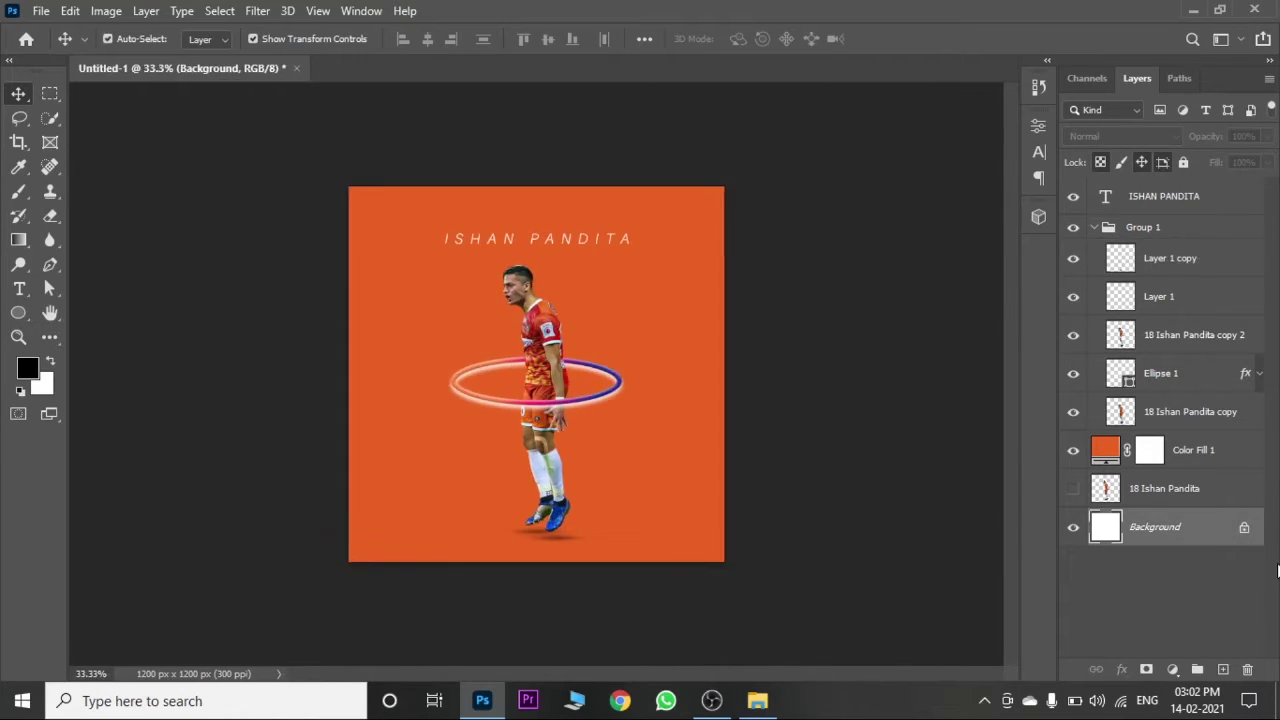
key("ctrl+plus")
key("ctrl+plus")
left_click_drag(1010, 400, 1015, 476)
left_click(1170, 262)
left_click_drag(628, 437, 612, 440)
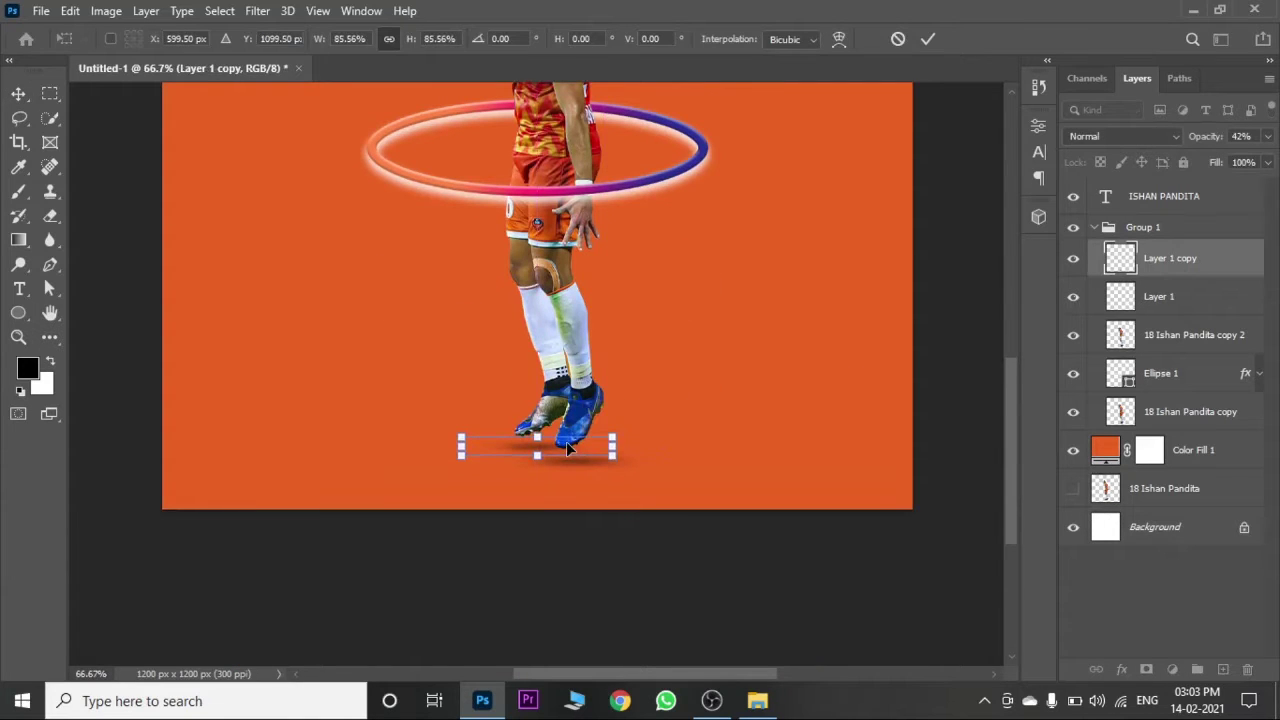
key("Return")
Step: Recheck the first shadow's opacity and review the whole poster, ending on Color Fill 1
left_click(1215, 306)
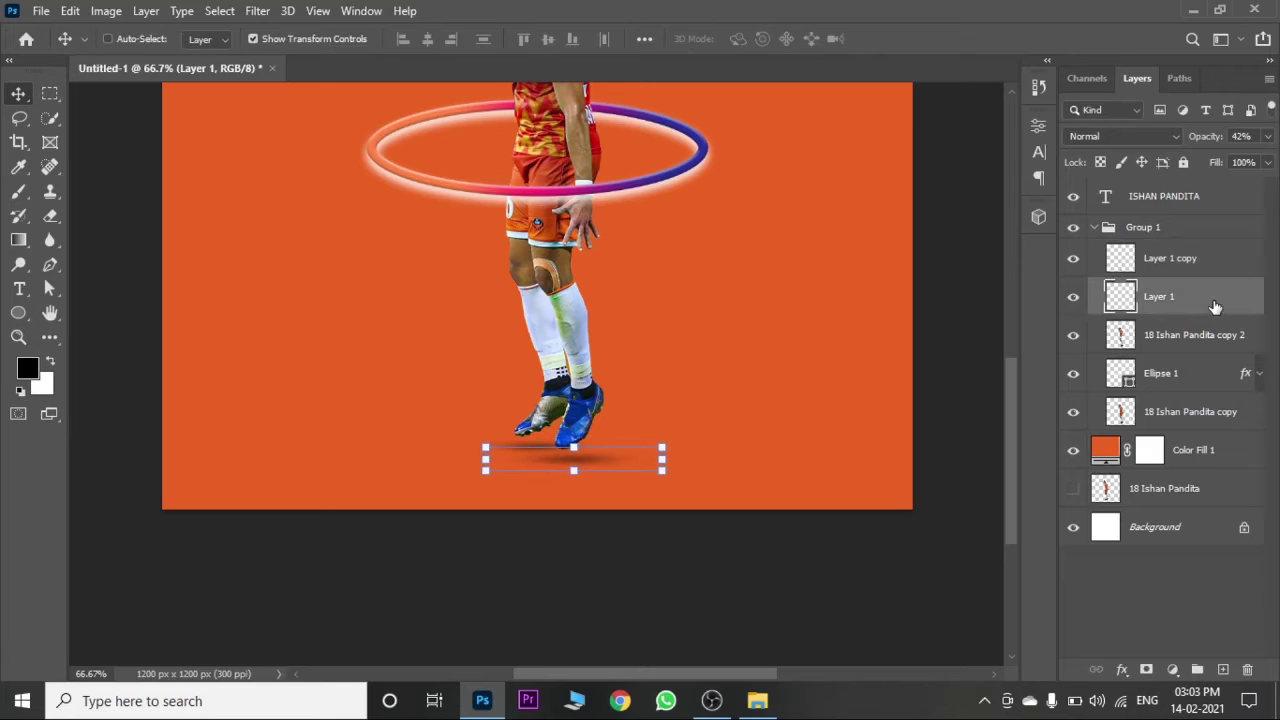
left_click(1267, 136)
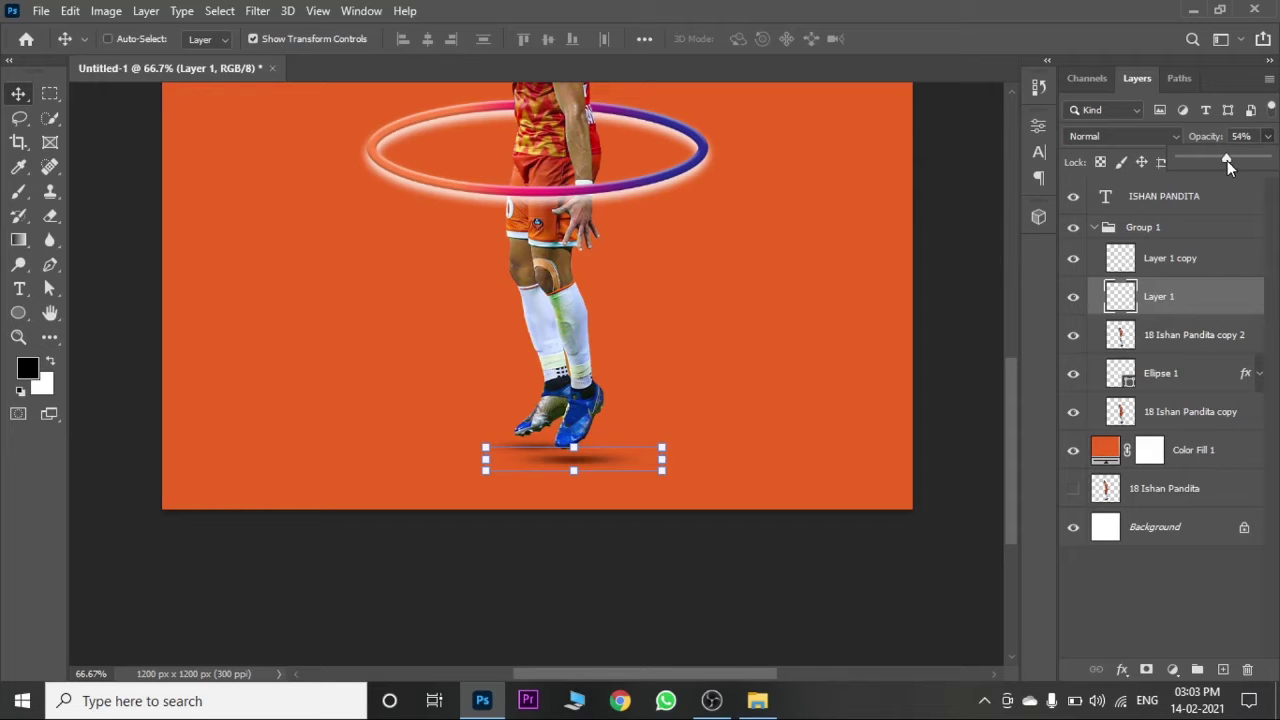
left_click(1180, 526)
key("ctrl+minus")
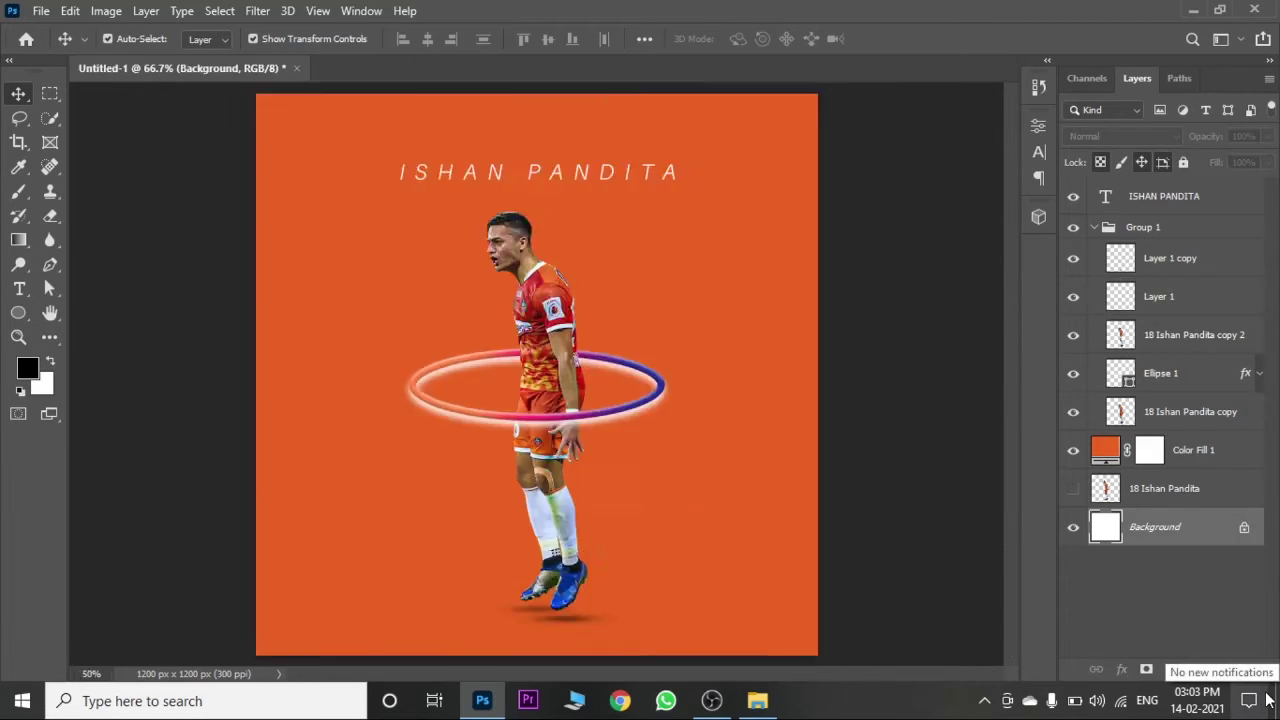
key("ctrl+minus")
key("ctrl+plus")
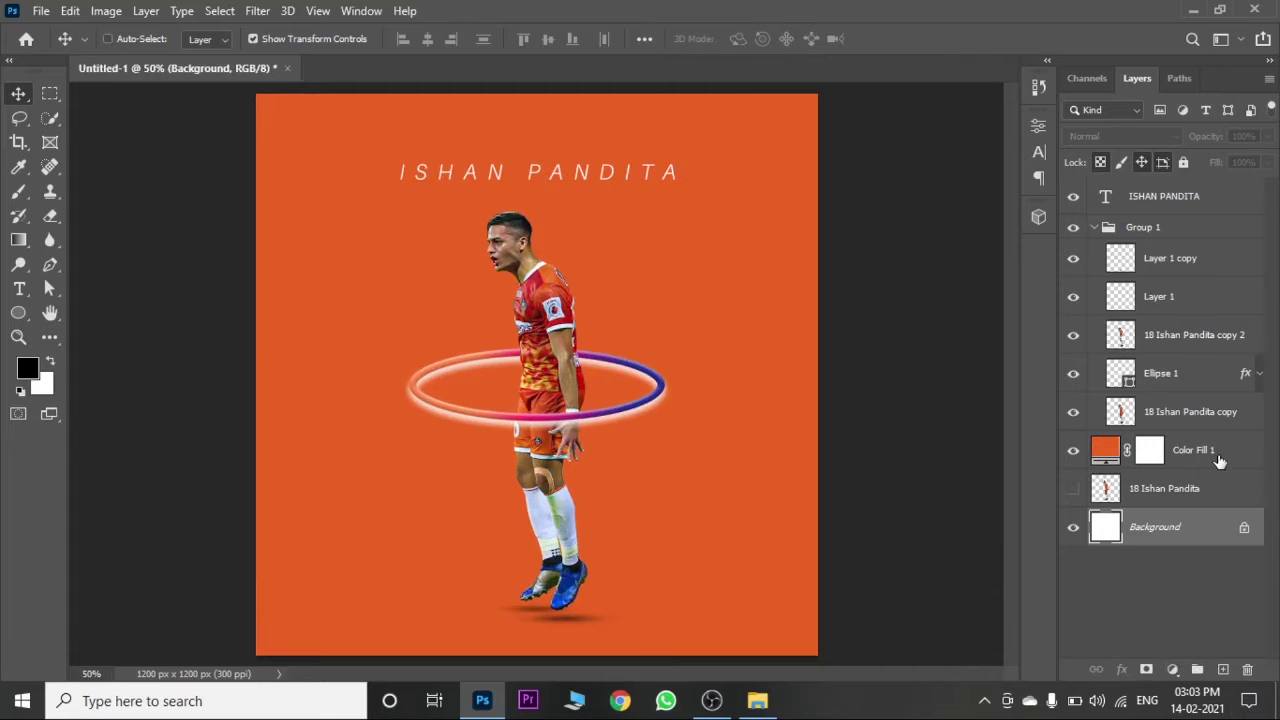
left_click(1137, 452)
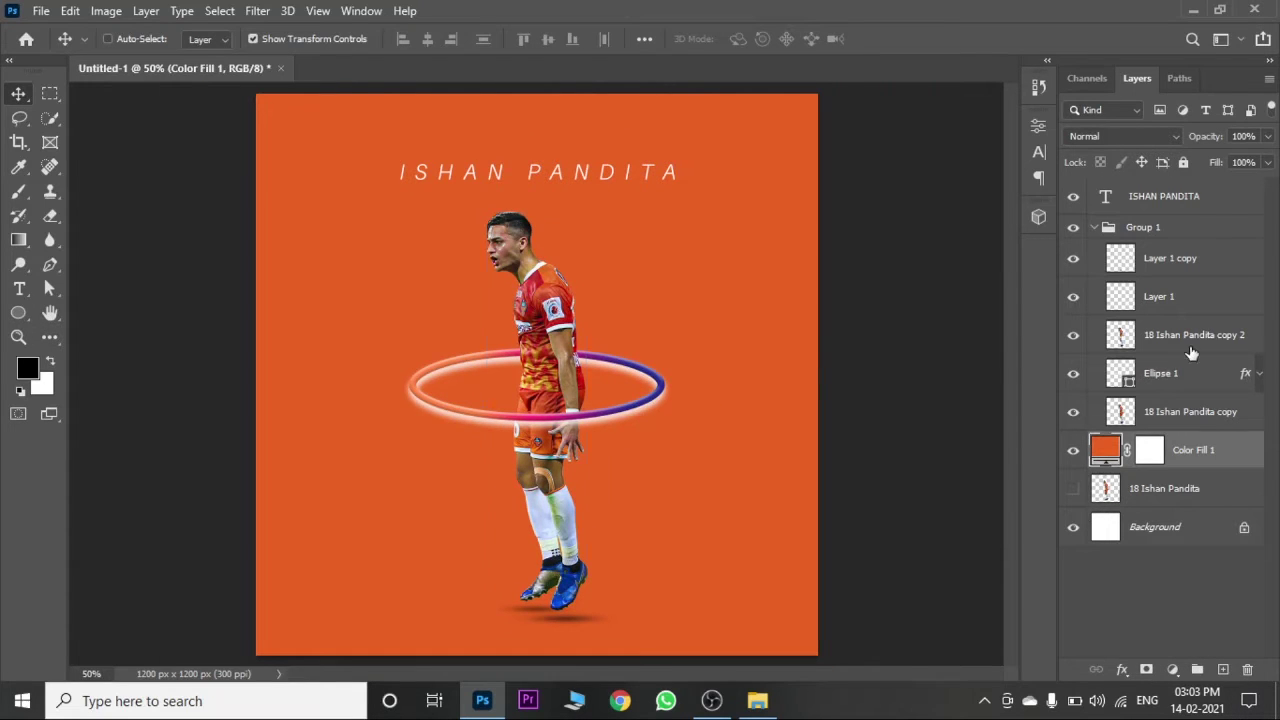
Step: Raise Brightness/Contrast on the 18 Ishan Pandita copy 2 player layer
left_click(1190, 345)
left_click(106, 10)
left_click(330, 60)
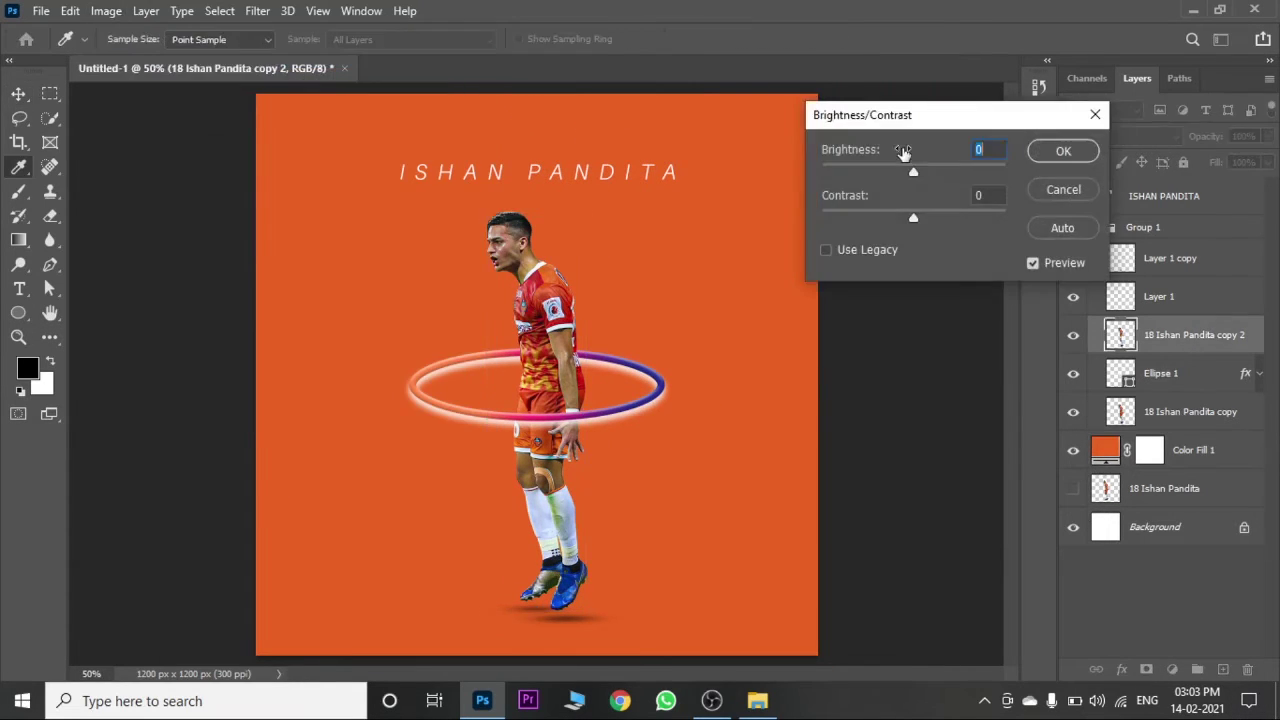
left_click_drag(913, 172, 944, 173)
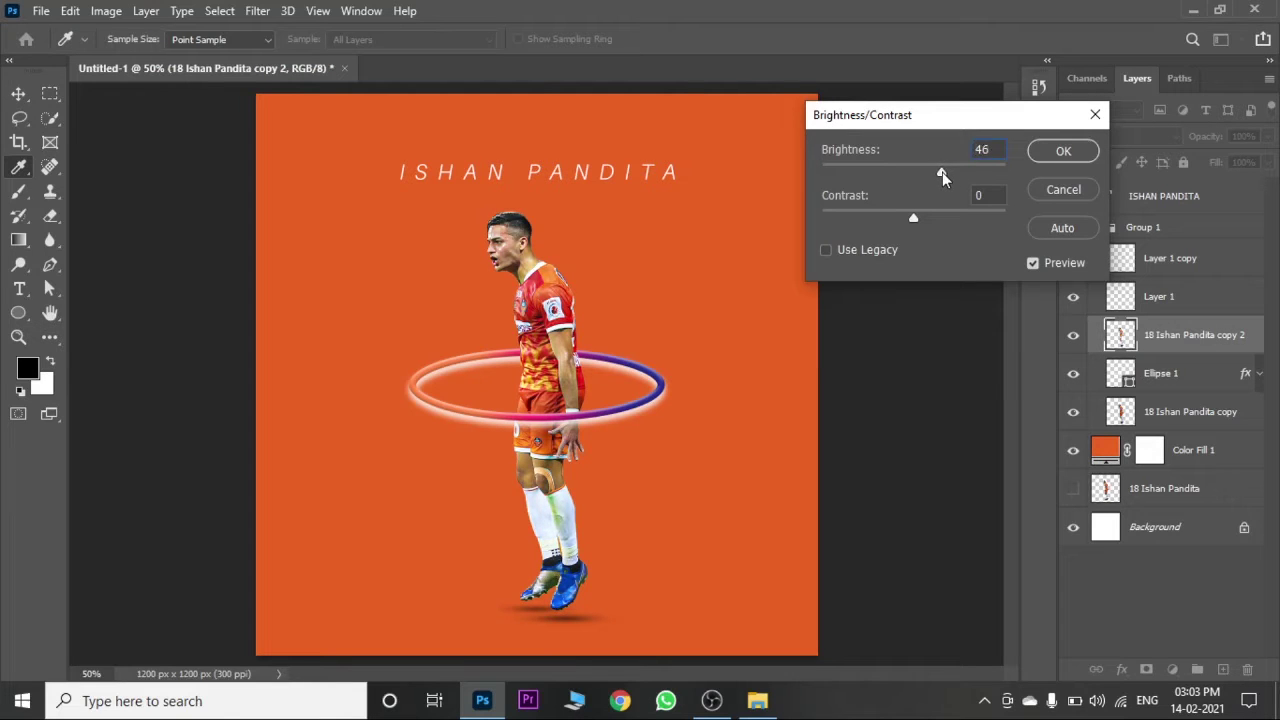
left_click_drag(913, 218, 924, 221)
left_click(1063, 151)
Step: Give the 18 Ishan Pandita copy layer Brightness 49 and Contrast 11
left_click(1165, 405)
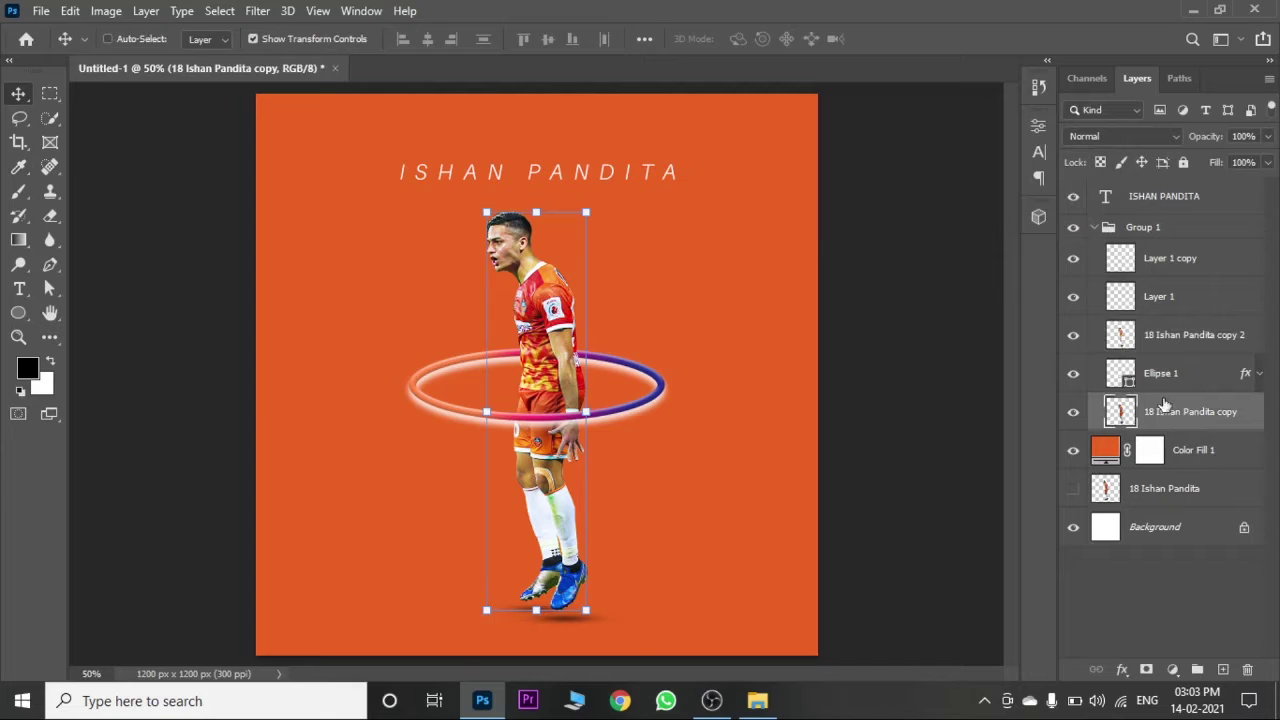
left_click(106, 10)
left_click(330, 56)
left_click_drag(913, 172, 944, 175)
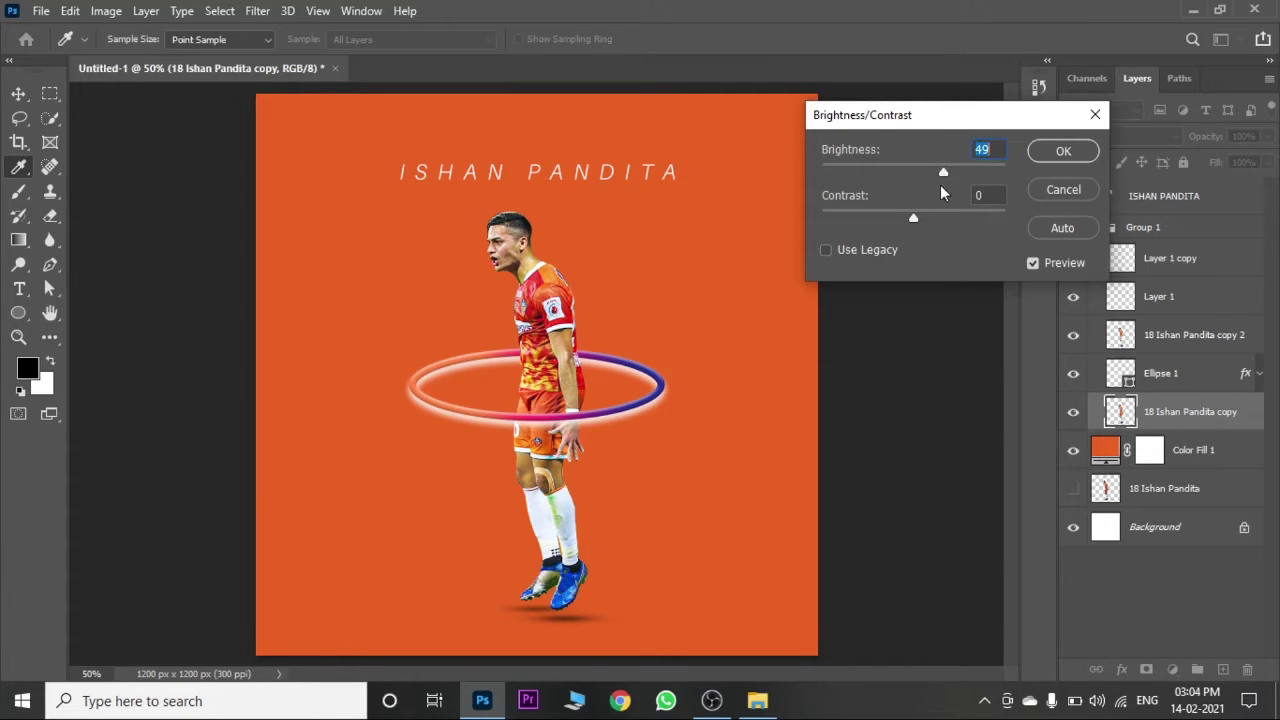
left_click_drag(913, 218, 924, 222)
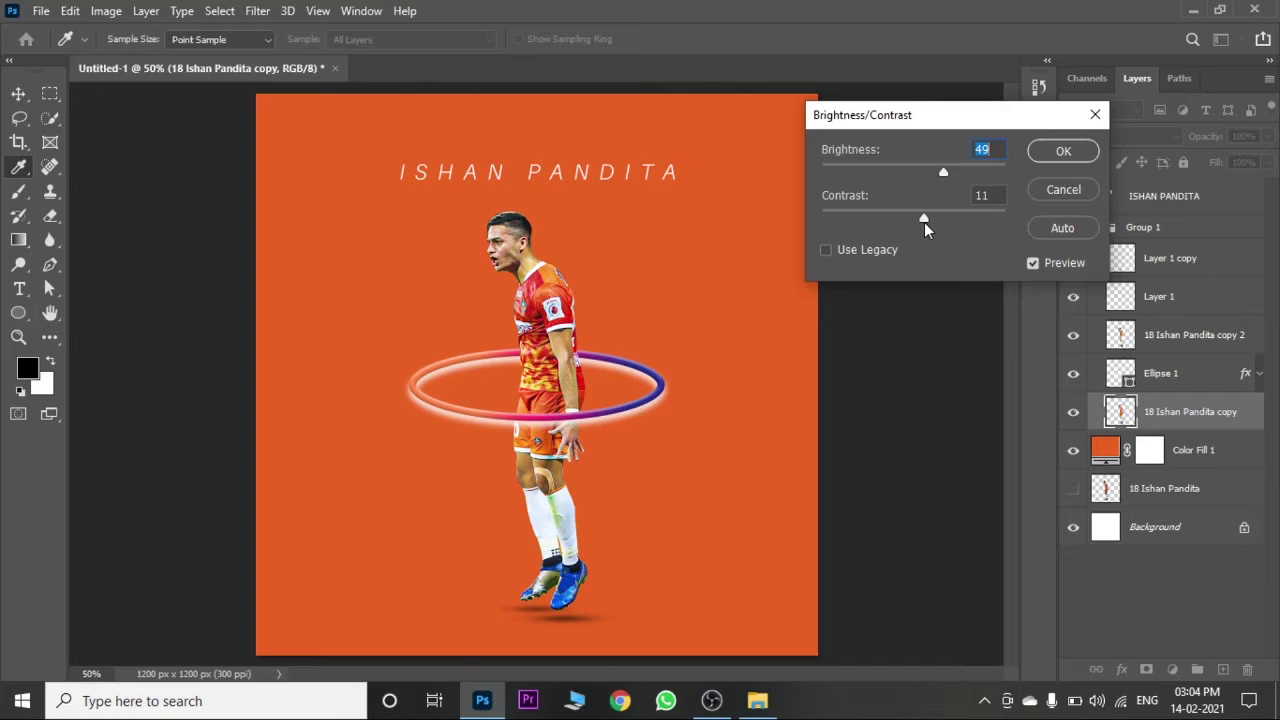
left_click(1063, 150)
Step: Collapse Group 1, then drag the 01 Ball image into the poster and scale it down
key("v")
left_click(1190, 530)
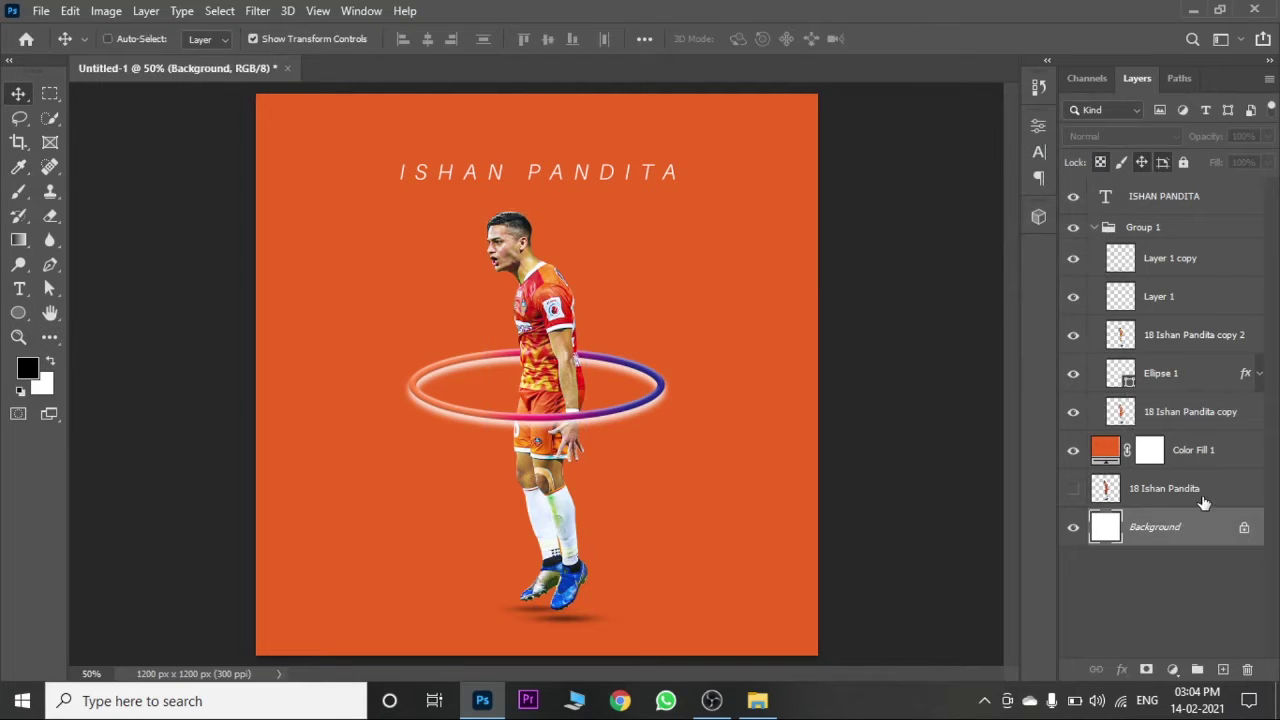
left_click(1095, 228)
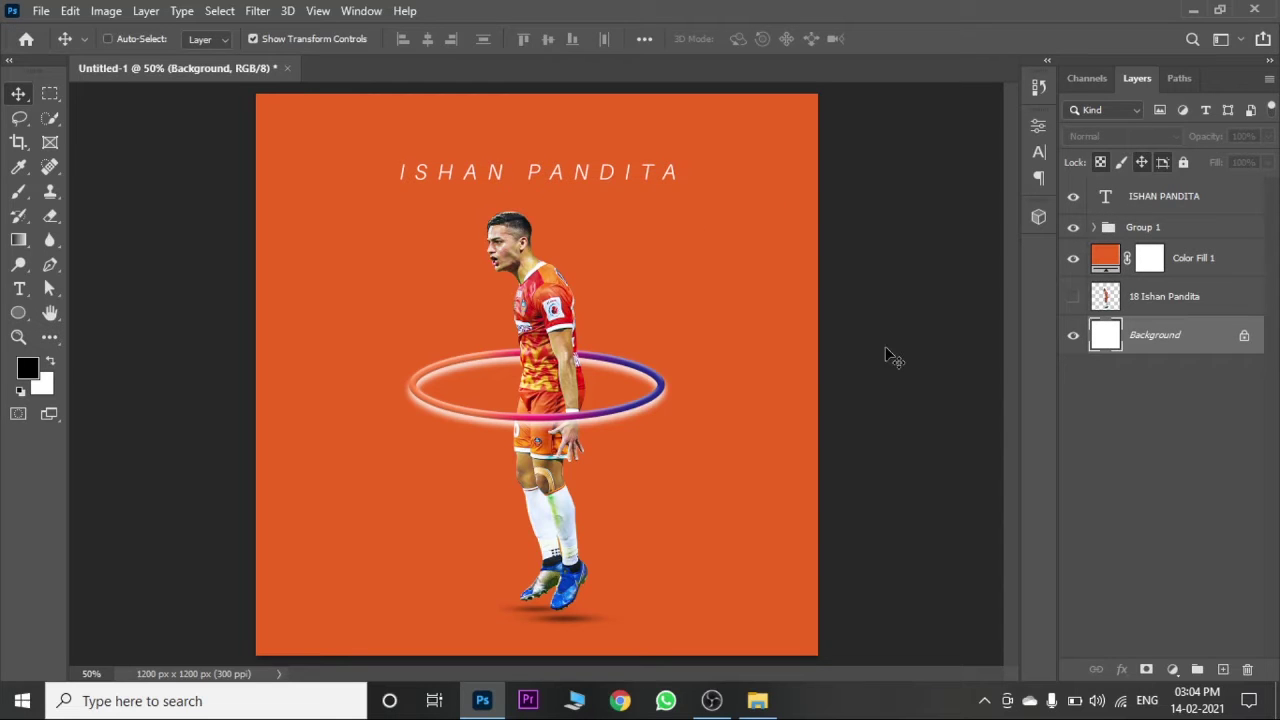
scroll(773, 439, "down", 1)
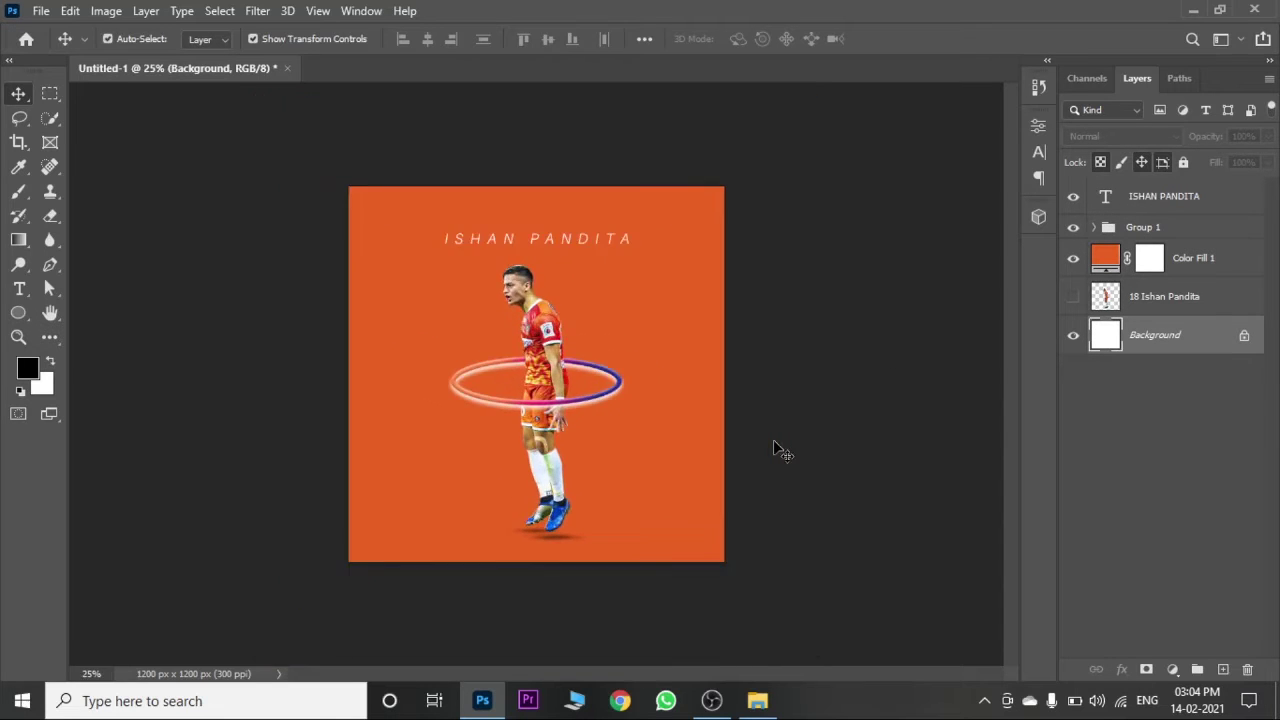
scroll(773, 439, "up", 1)
left_click(757, 700)
left_click(228, 248)
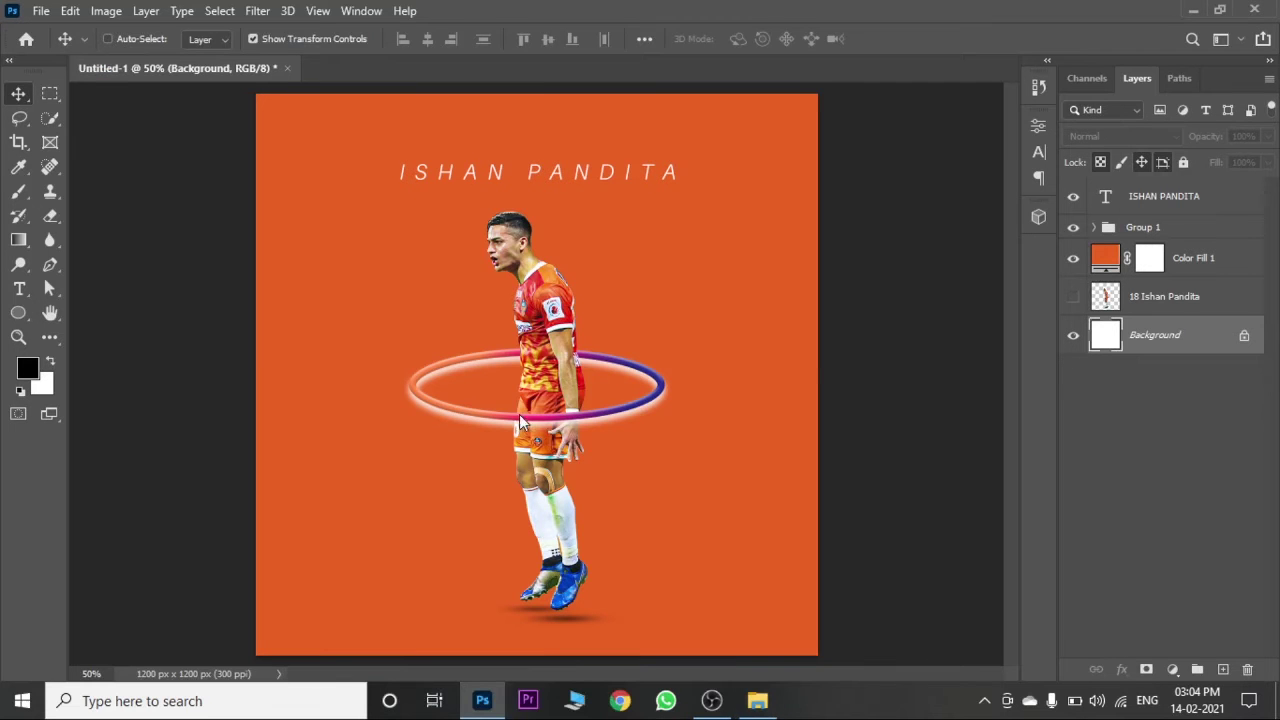
left_click_drag(228, 248, 519, 414)
left_click_drag(818, 375, 350, 376)
Step: Place the 01 Ball layer above Group 1, smaller, at the lower left beside the boots
left_click(897, 38)
left_click_drag(1190, 338, 1170, 218)
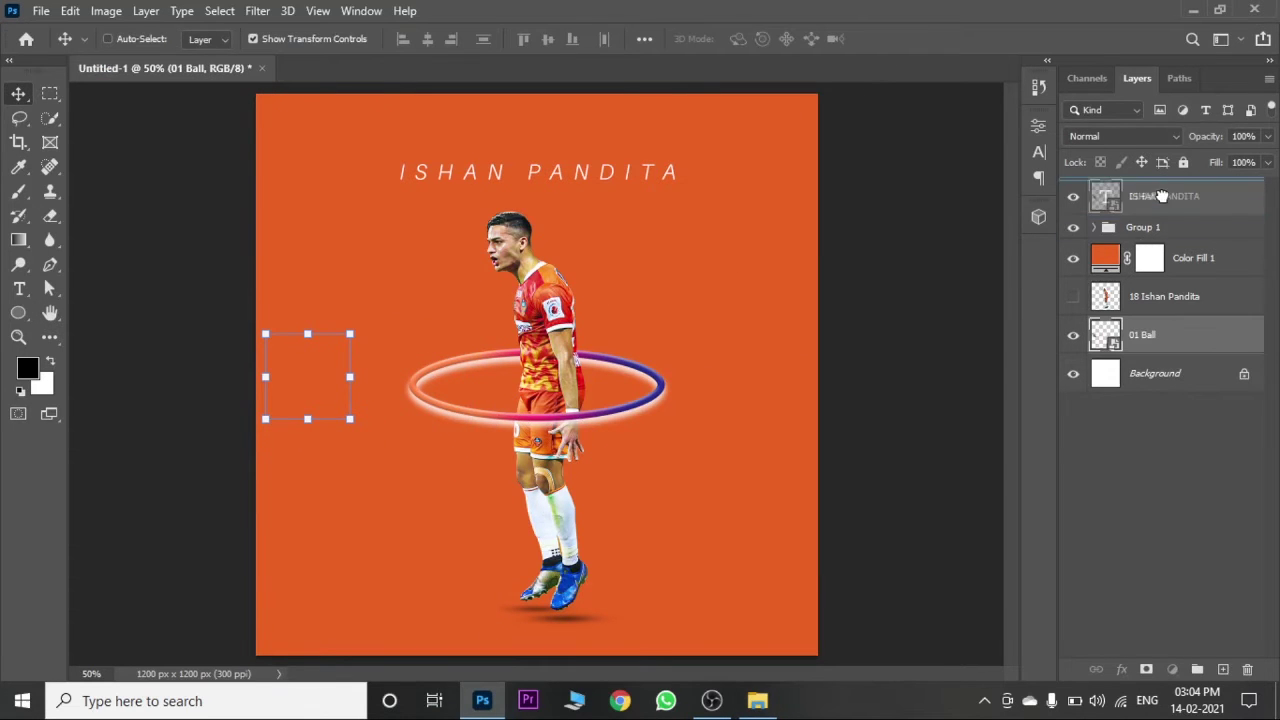
mouse_move(307, 345)
left_mouse_down()
mouse_move(399, 505)
mouse_move(400, 549)
left_mouse_up()
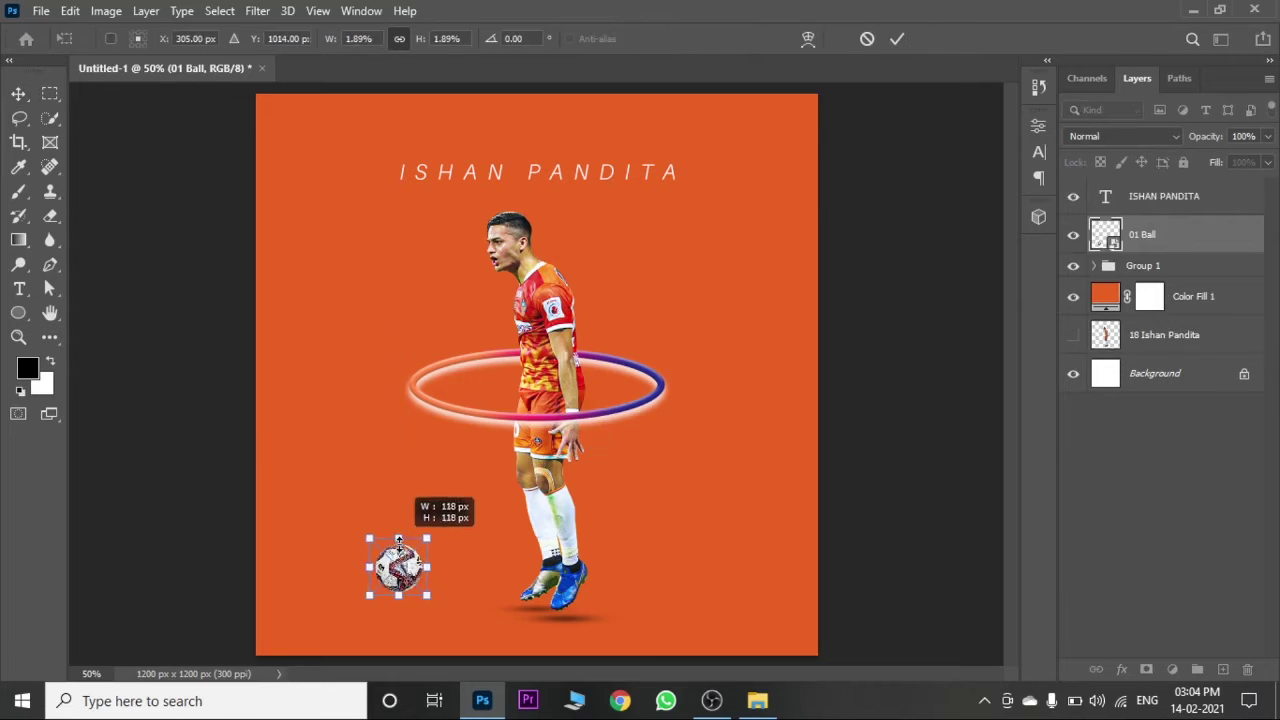
left_click(897, 38)
left_click_drag(642, 489, 651, 486)
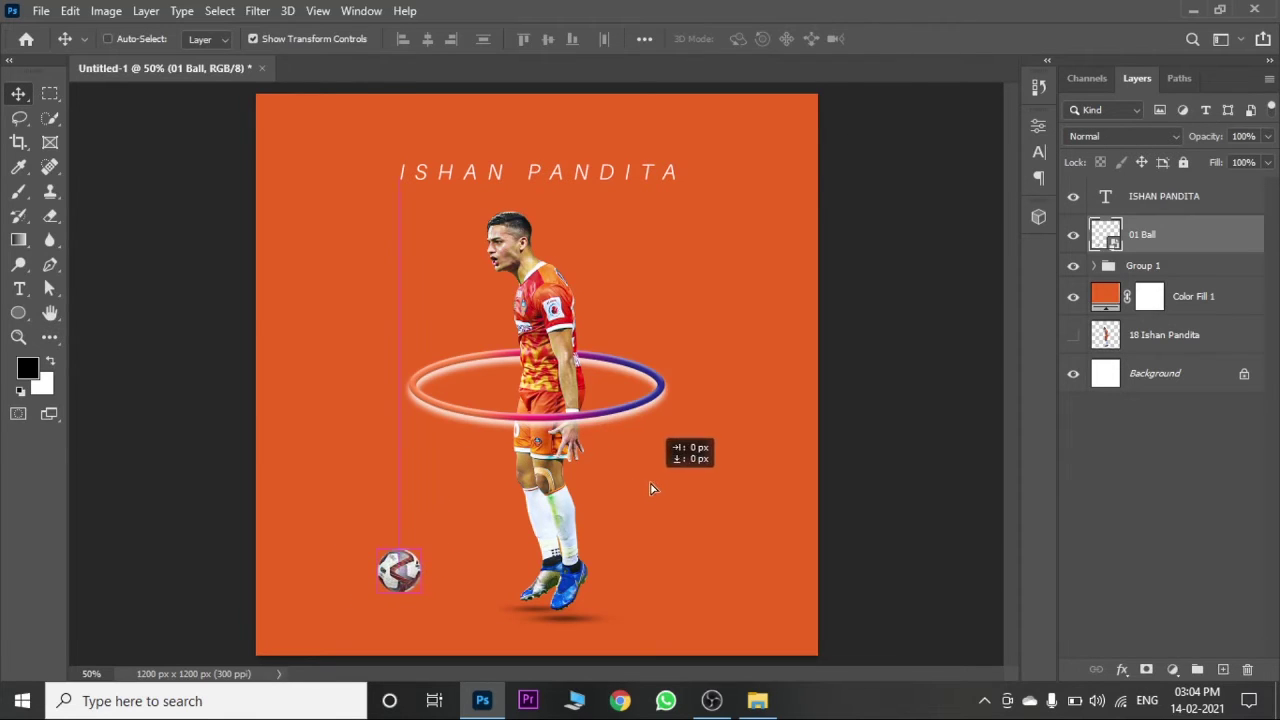
key("ctrl+plus")
key("ctrl+plus")
Step: Duplicate the ball into four overlapping balls and select all four ball layers
scroll(790, 505, "down", 5)
mouse_move(262, 365)
left_mouse_down()
mouse_move(240, 368)
mouse_move(295, 385)
mouse_move(242, 405)
left_mouse_up()
left_click(1190, 348)
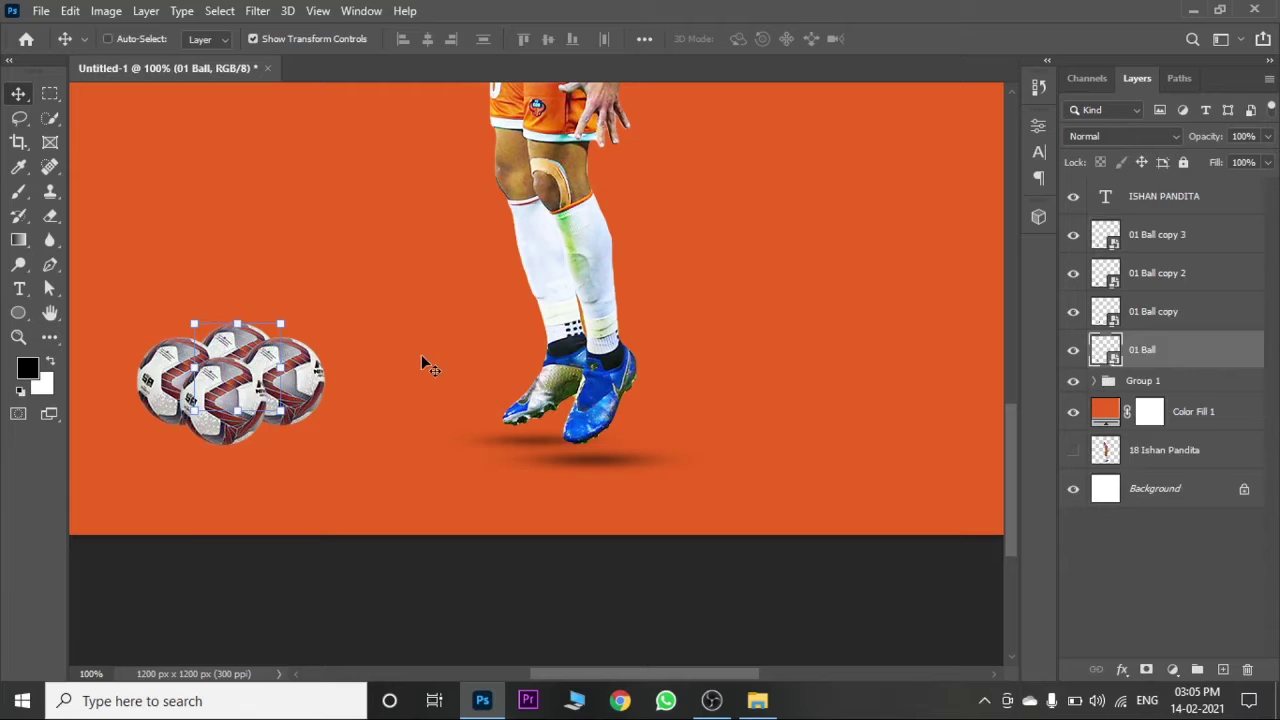
left_click(1199, 238, "shift")
key("ctrl+0")
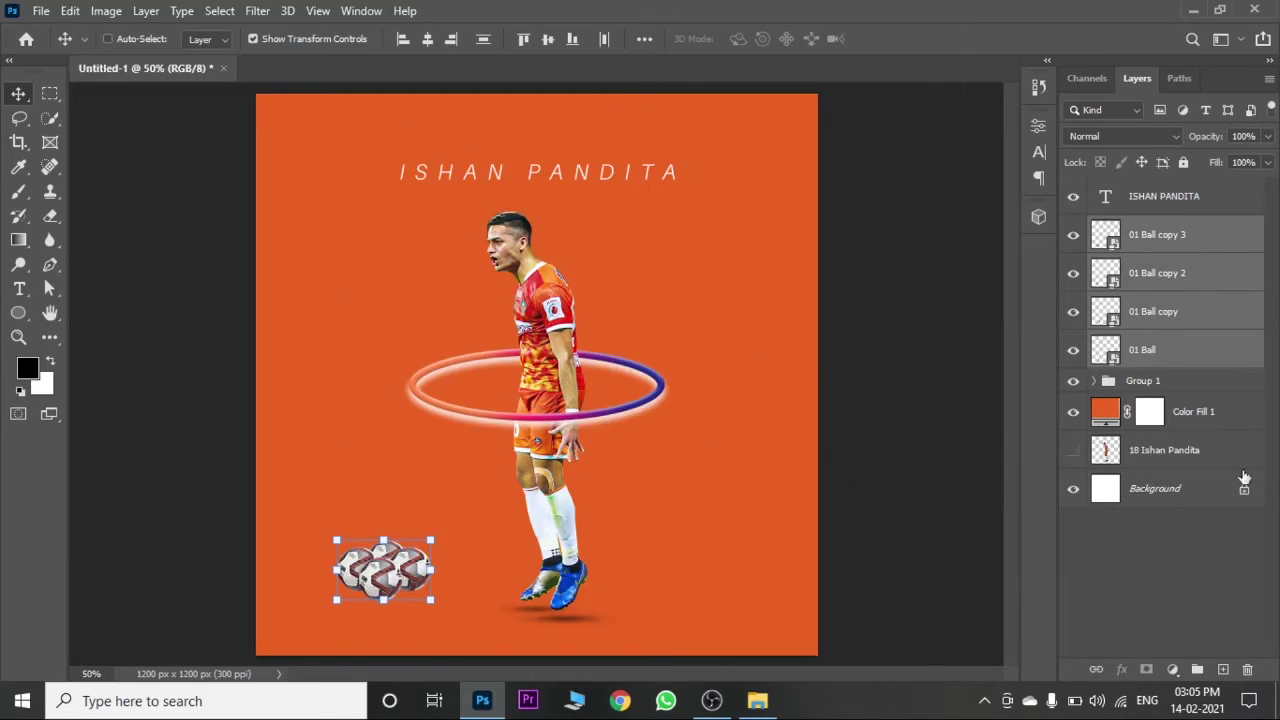
Step: Paint a soft black dot on new Layer 2 and flatten it into a shadow under the balls
left_click(1244, 484)
key("ctrl+plus")
left_click_drag(1014, 320, 1014, 541)
key("ctrl+plus")
key("ctrl+plus")
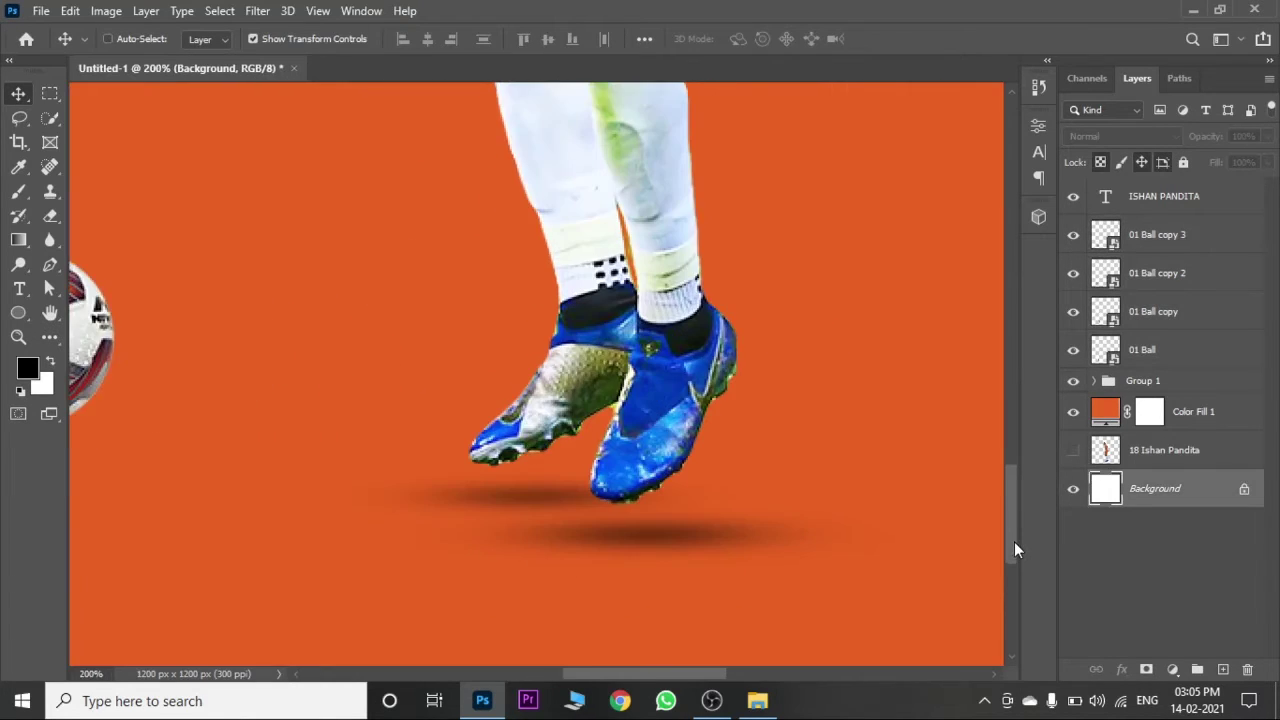
left_click_drag(640, 673, 460, 673)
left_click(19, 191)
key("ctrl+minus")
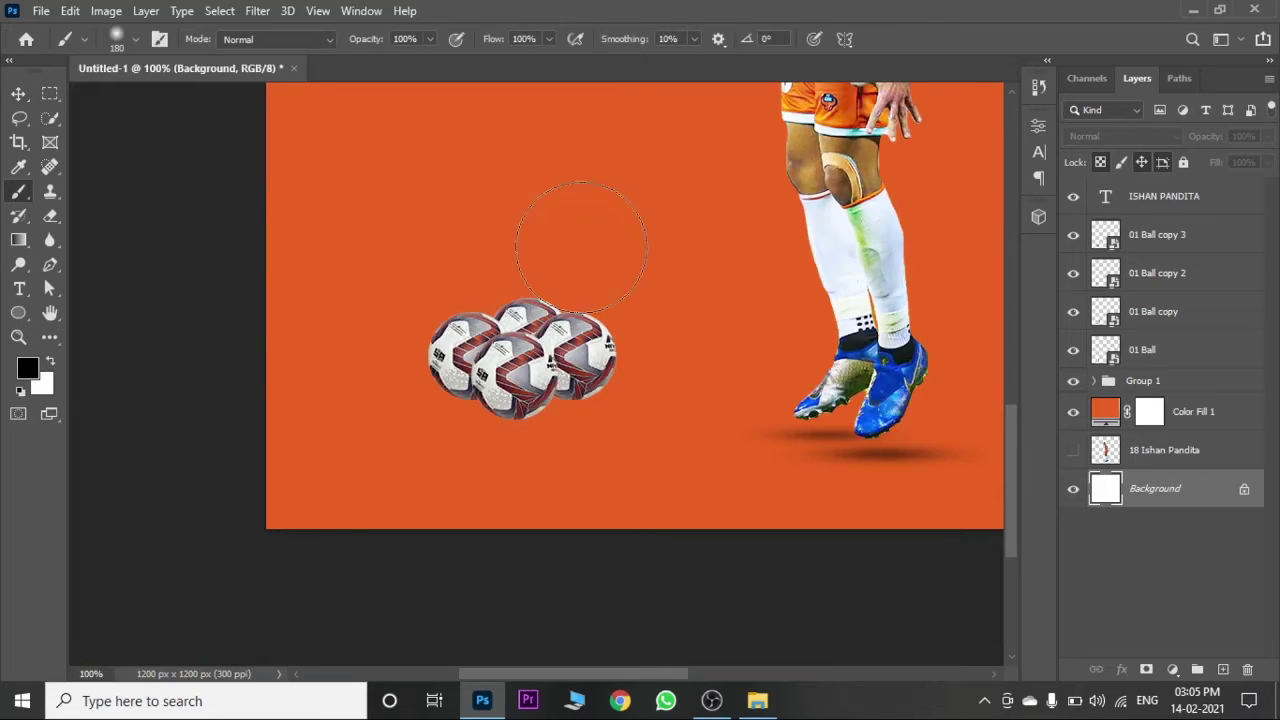
left_click(1200, 236)
left_click(1223, 669)
left_click(624, 214)
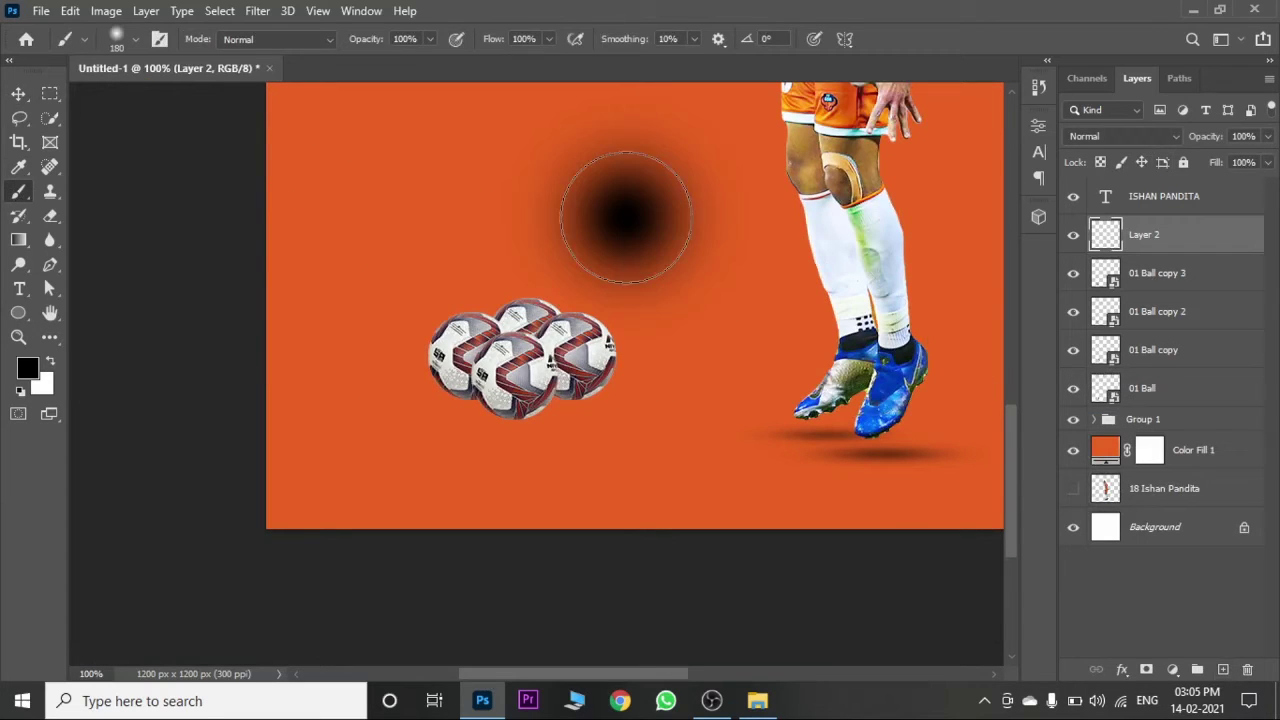
left_click(19, 93)
left_click_drag(624, 214, 529, 271)
mouse_move(551, 126)
left_mouse_down()
mouse_move(553, 356)
mouse_move(635, 428)
mouse_move(517, 445)
mouse_move(515, 430)
left_mouse_up()
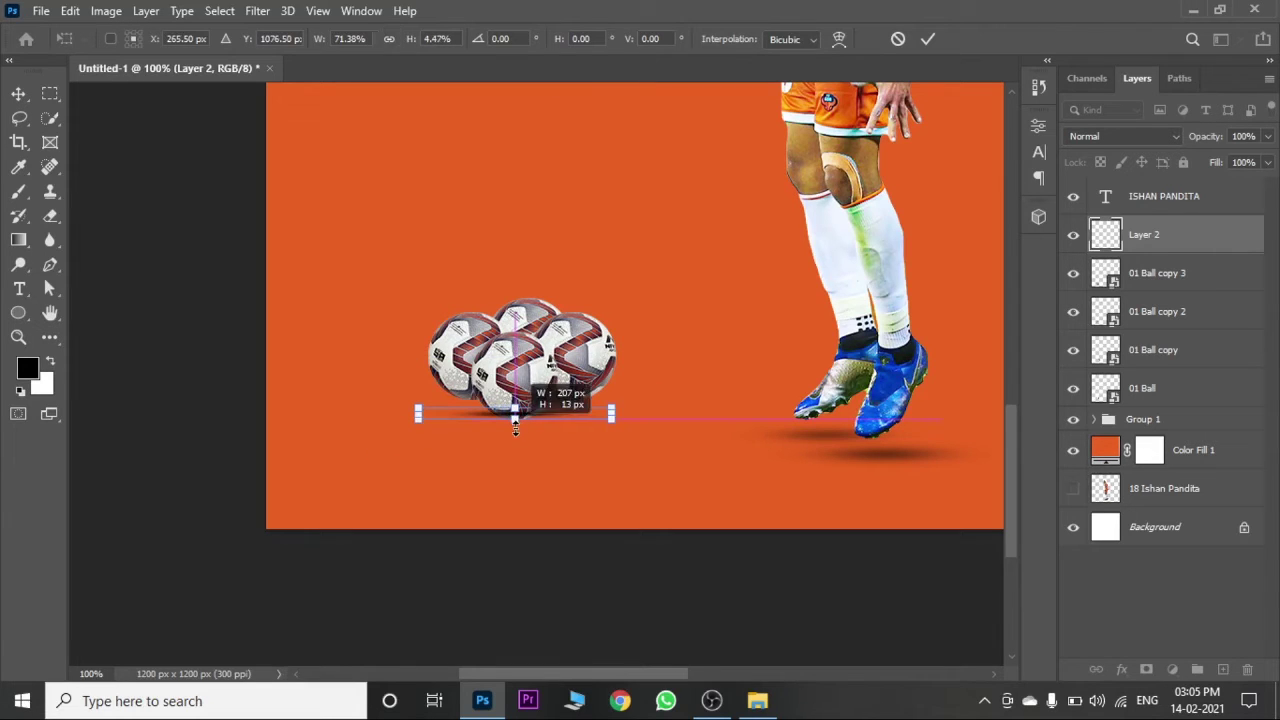
left_click(928, 38)
Step: Duplicate the shadow twice and stack the copies between the ball layers
left_click_drag(655, 262, 648, 267)
left_click_drag(680, 426, 707, 469, "alt")
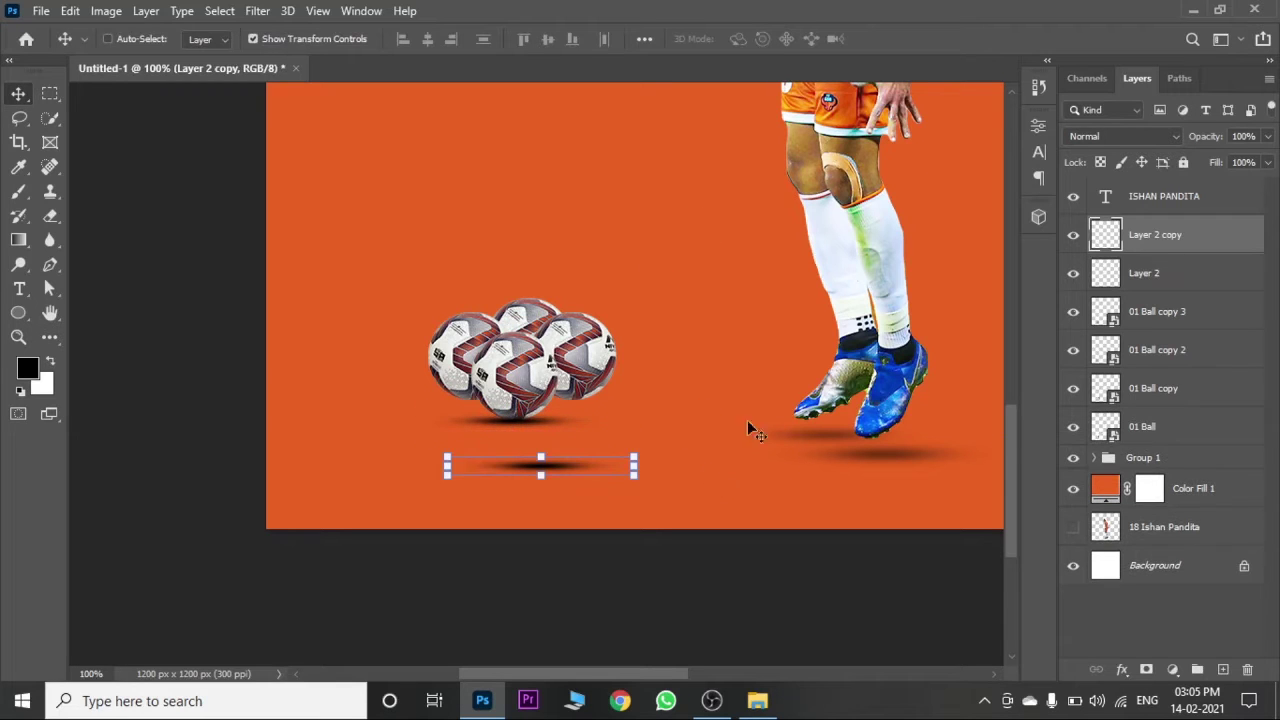
left_click_drag(1195, 247, 1190, 330)
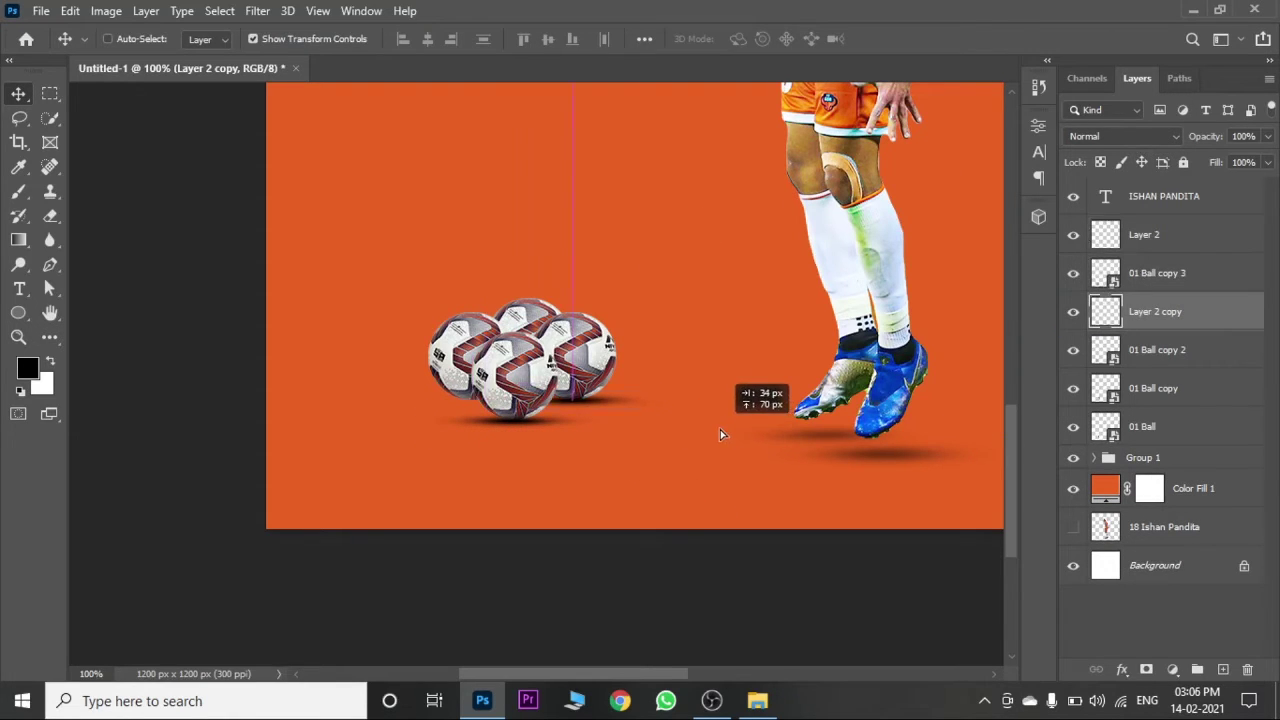
left_click_drag(688, 494, 720, 429)
left_click_drag(846, 383, 746, 377, "alt")
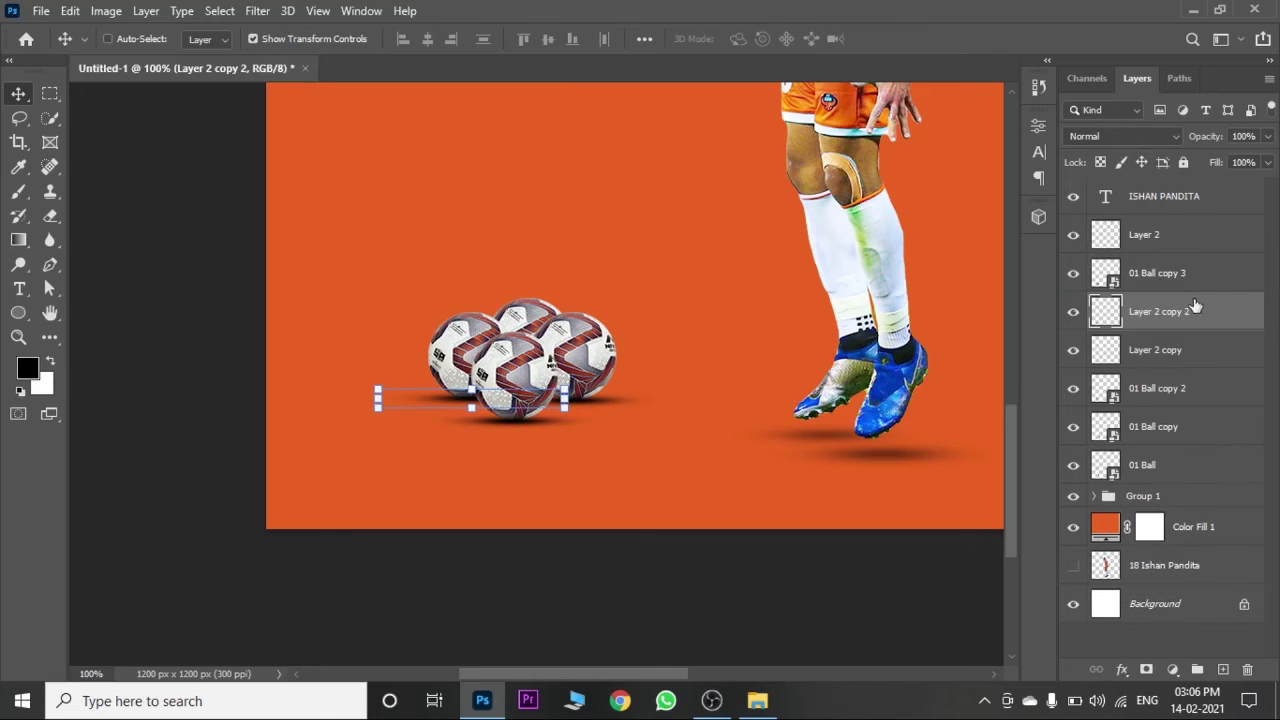
mouse_move(1195, 305)
left_mouse_down()
mouse_move(1190, 405)
mouse_move(1160, 340)
left_mouse_up()
Step: Nudge Layer 2 copy 2 slightly right beneath the balls
left_click(1190, 465)
left_click(1185, 426)
left_click(1186, 390)
left_click(1166, 352)
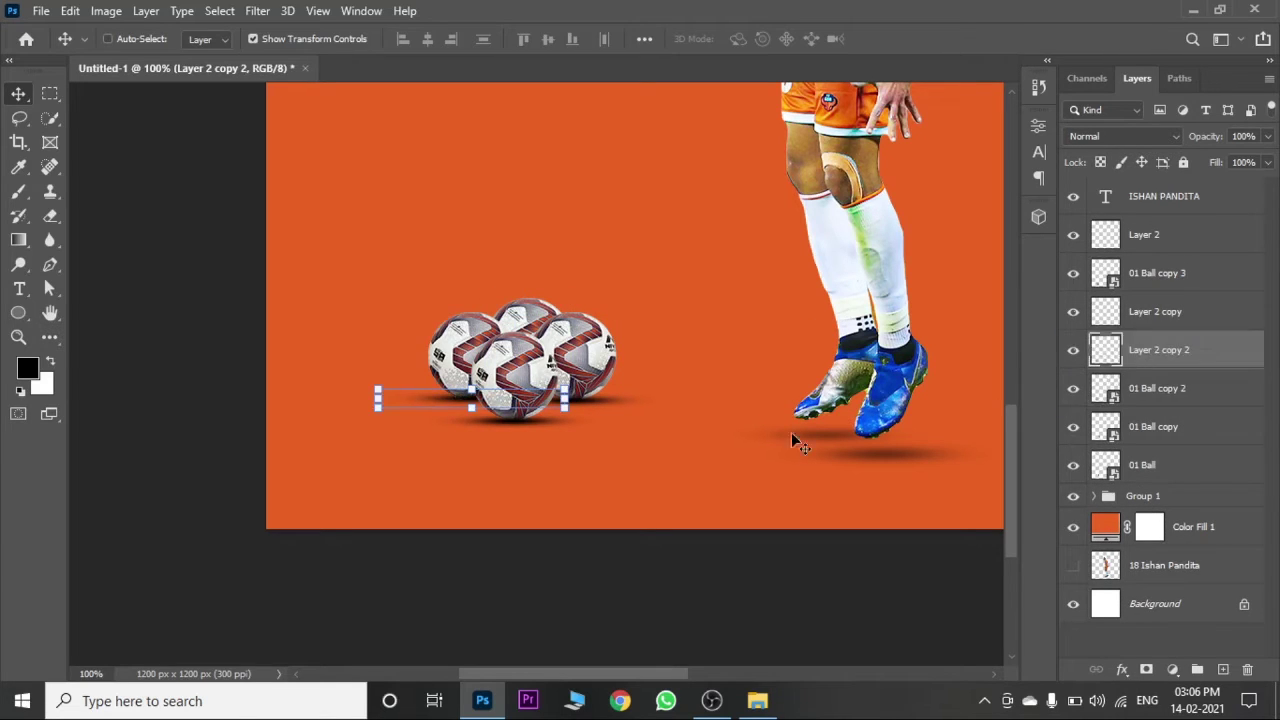
left_click_drag(791, 432, 784, 433)
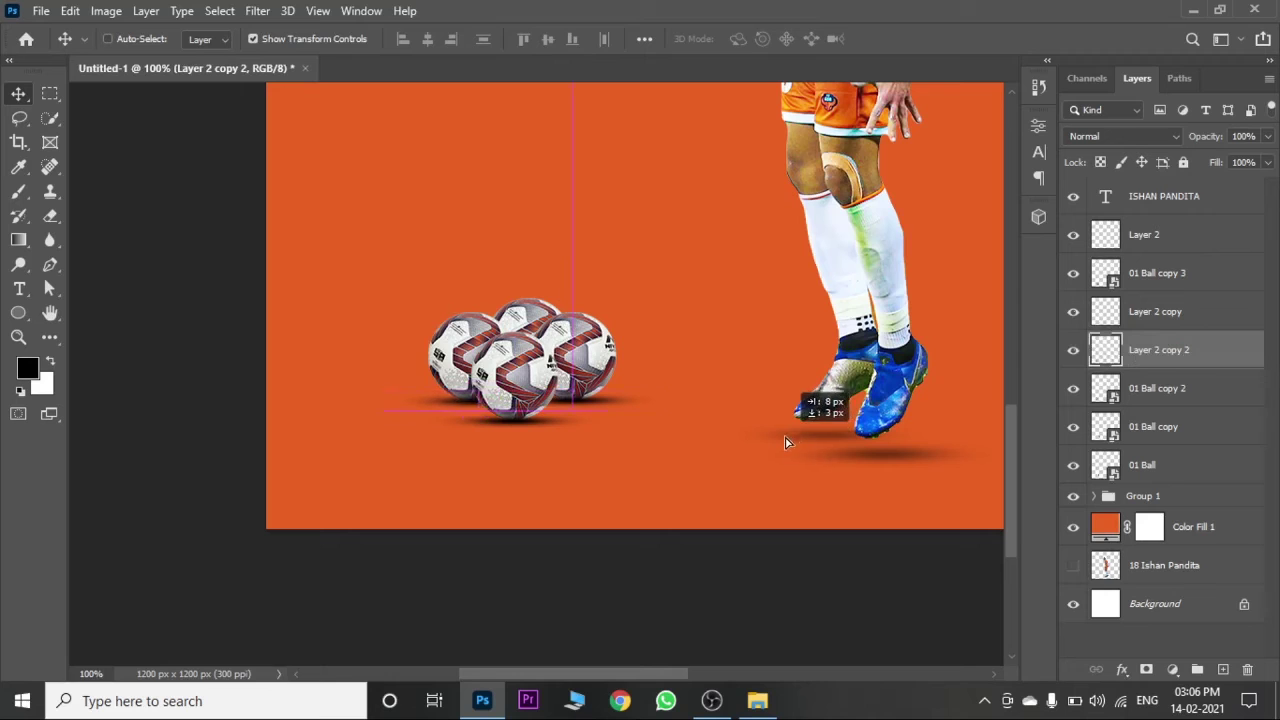
left_click(1150, 234)
Step: Inspect the ball shadows close up and select 01 Ball copy 3 together with Layer 2
key("ctrl+0")
key("ctrl+1")
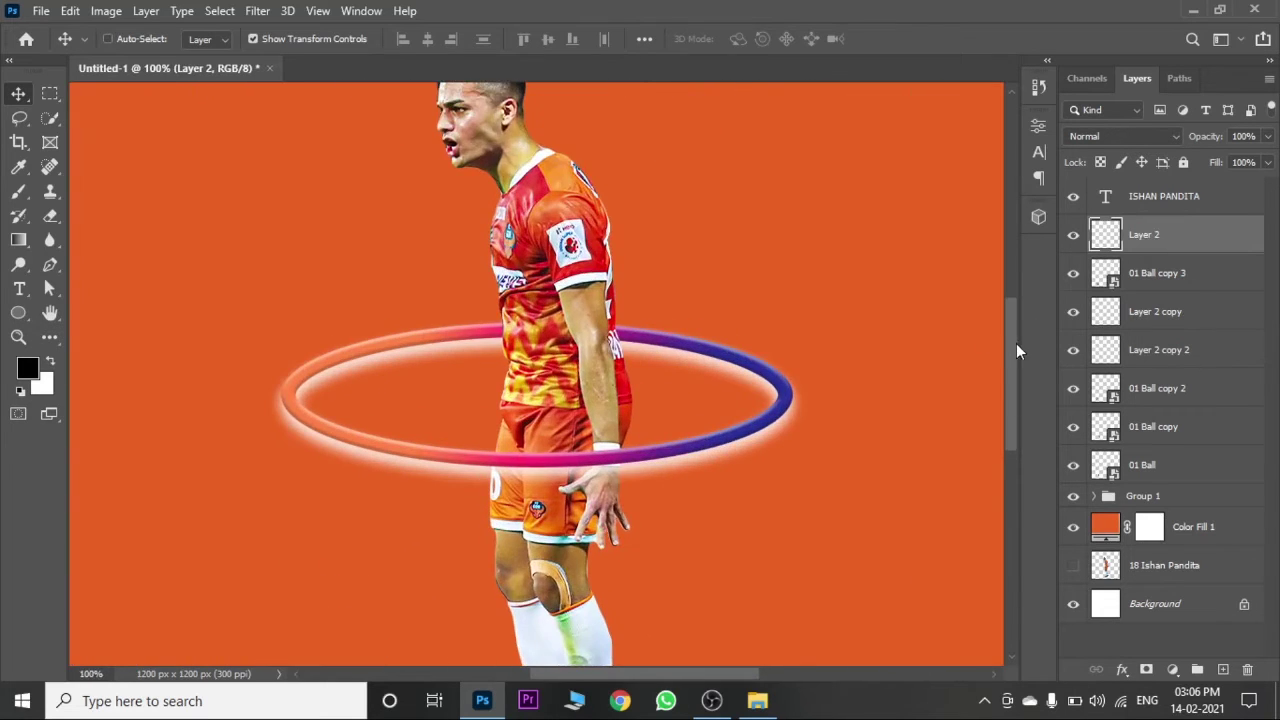
left_click_drag(1016, 350, 1014, 480)
key("ctrl+plus")
left_click_drag(645, 673, 548, 690)
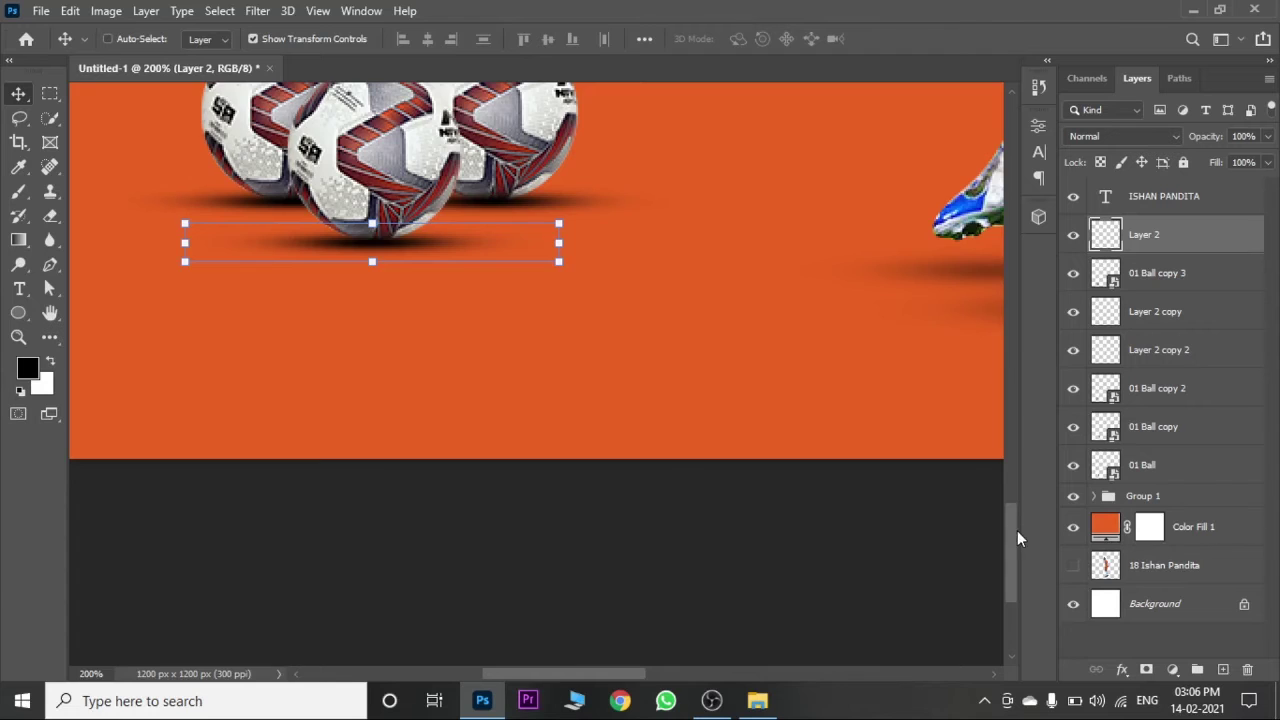
left_click_drag(1017, 530, 1015, 490)
key("ctrl+minus")
left_click(1170, 273)
Step: Nudge the ball cluster slightly up-right and group all ball and shadow layers with Ctrl+G
left_click(1170, 240, "ctrl")
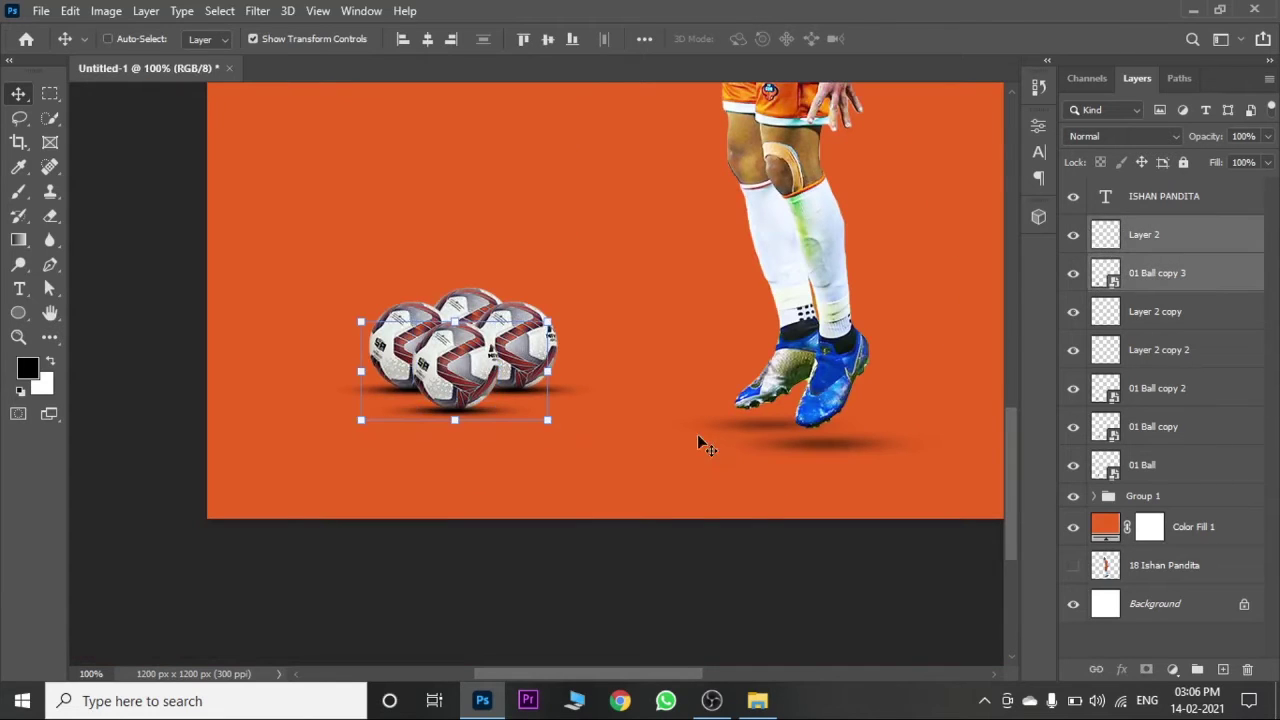
left_click_drag(698, 440, 705, 428)
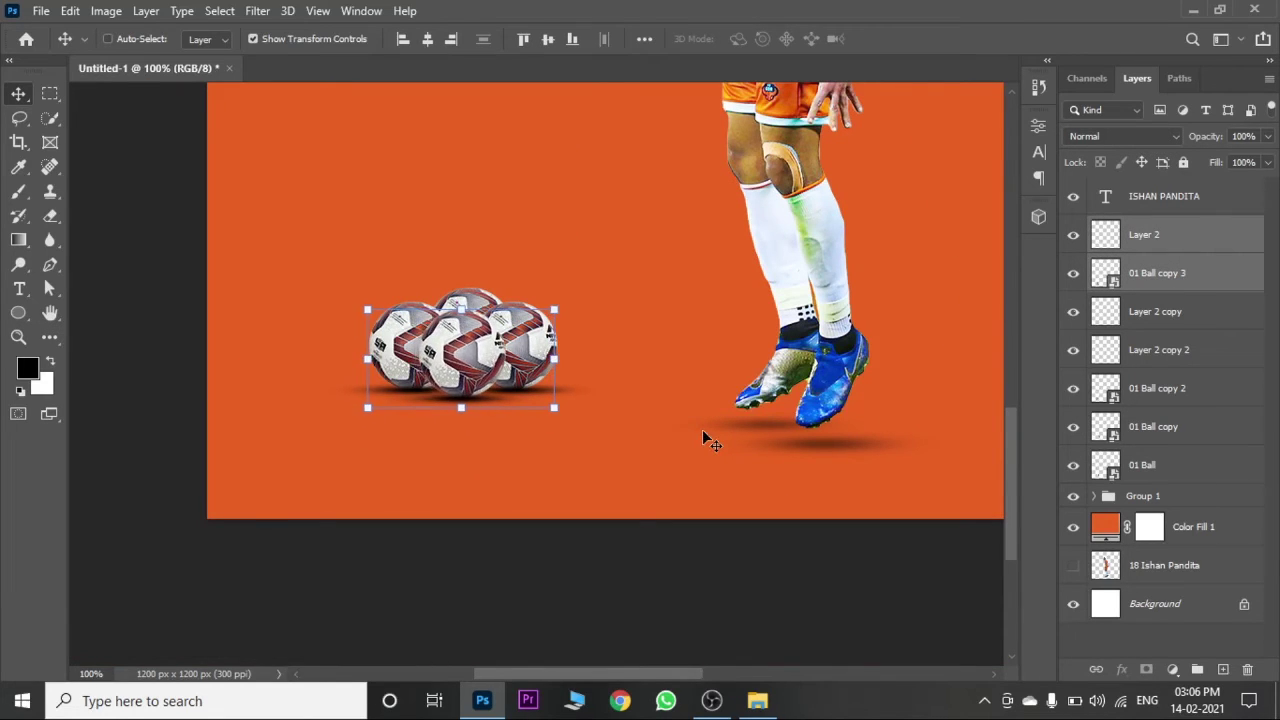
left_click(1185, 240)
left_click(1170, 465, "shift")
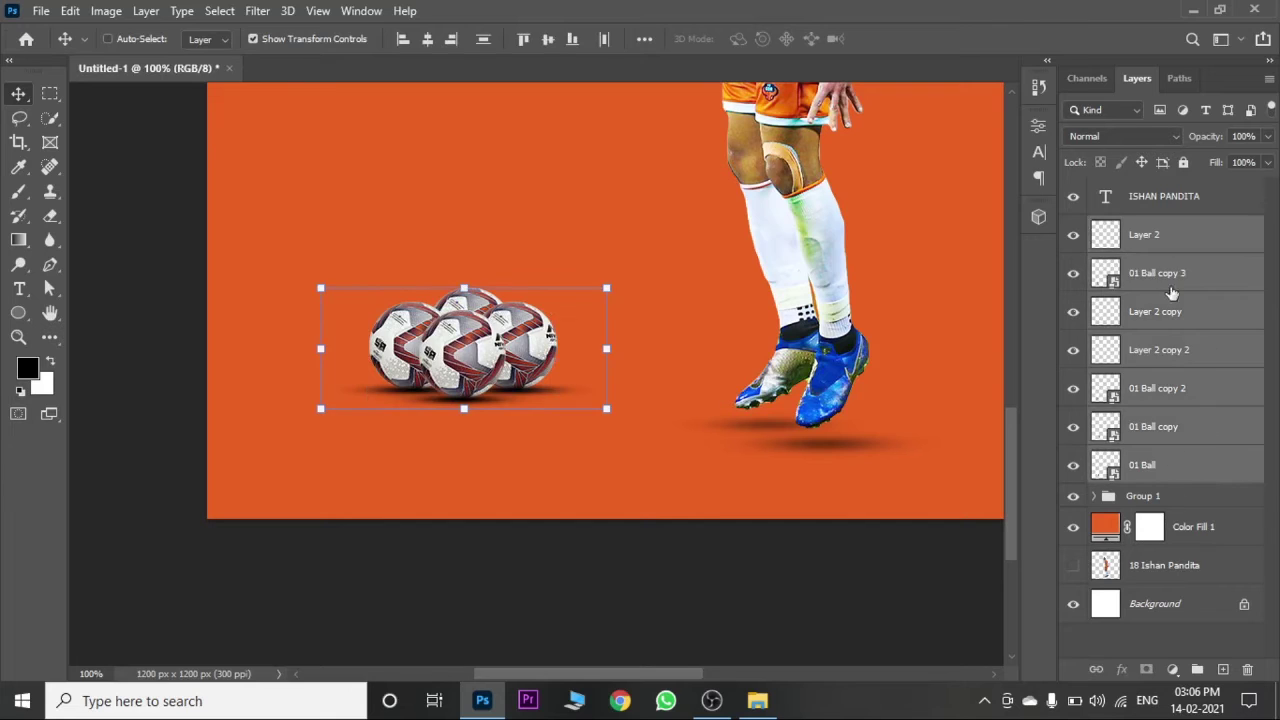
key("ctrl+g")
Step: Add empty Layer 3 inside the ball group and paint a soft black blob under the footballs
left_click(1094, 228)
key("ctrl+shift+alt+n")
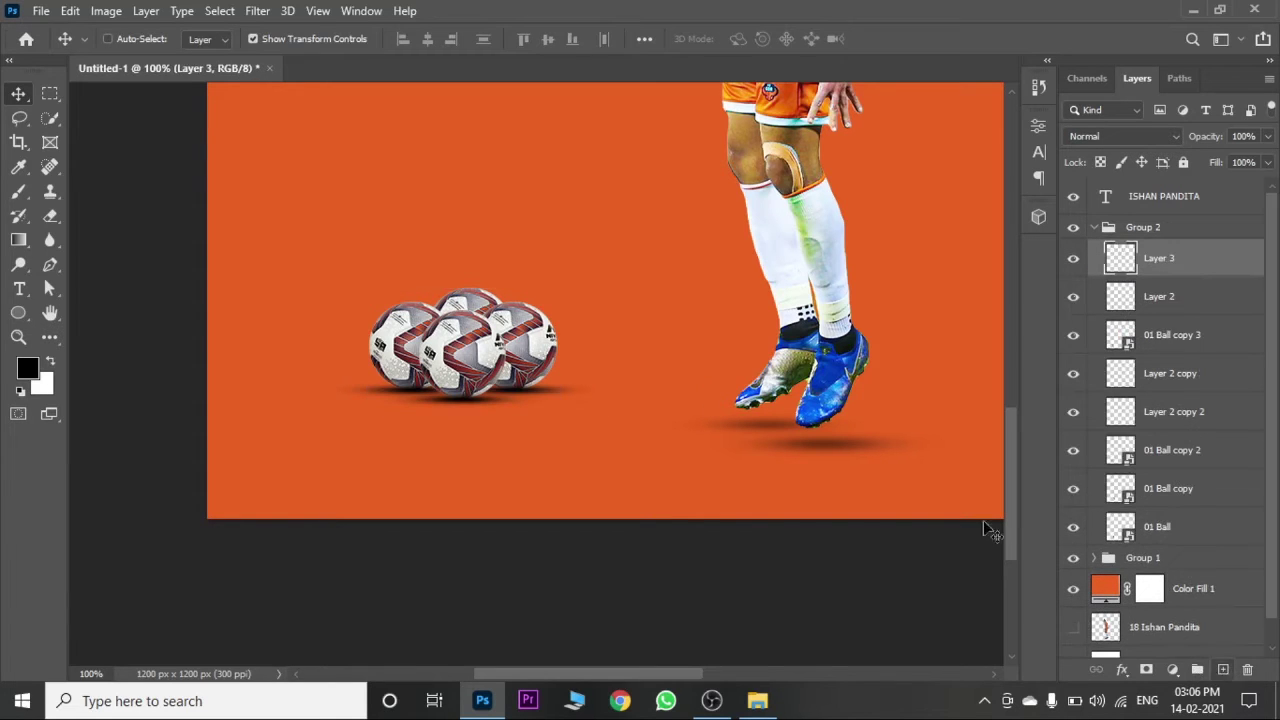
left_click(18, 193)
mouse_move(343, 408)
left_mouse_down()
mouse_move(457, 428)
mouse_move(443, 457)
mouse_move(370, 460)
left_mouse_up()
Step: Extend the black shadow under the balls and clip Layer 3 onto the ball layer below Layer 2
mouse_move(402, 418)
left_mouse_down()
mouse_move(551, 423)
mouse_move(598, 445)
left_mouse_up()
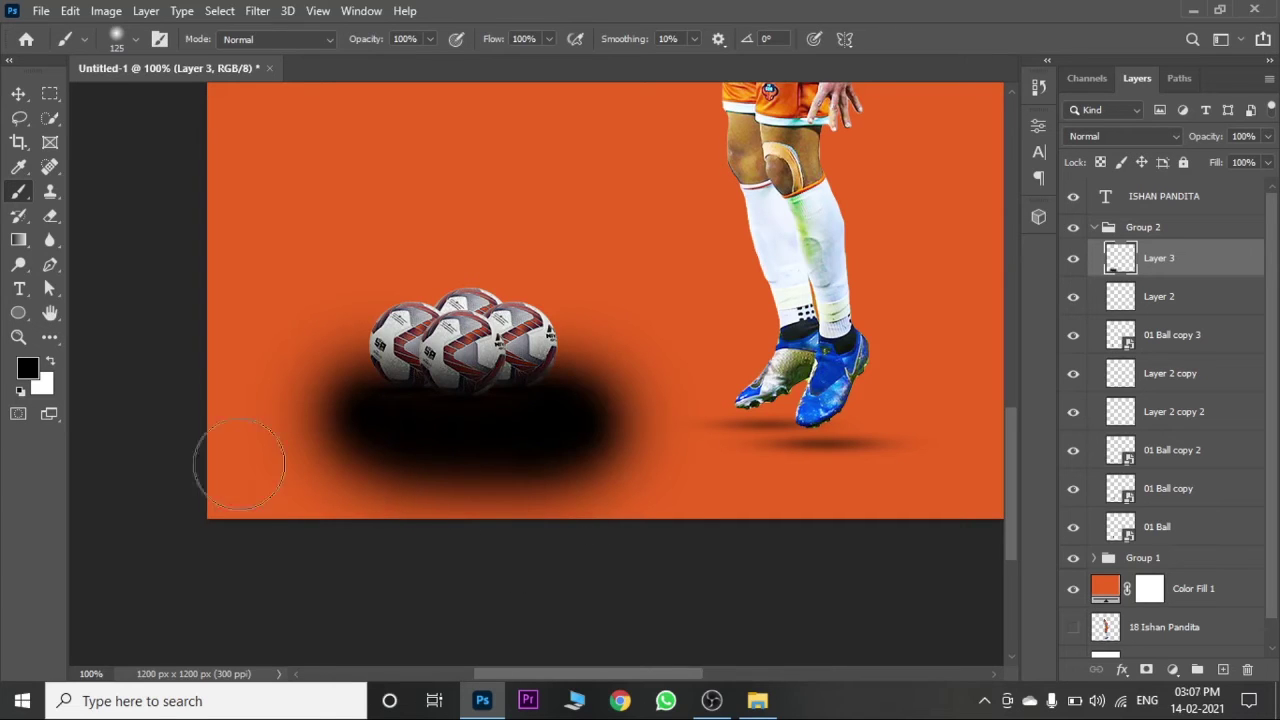
left_click(18, 93)
mouse_move(1193, 271)
left_mouse_down()
mouse_move(1236, 350)
mouse_move(1212, 383)
left_mouse_up()
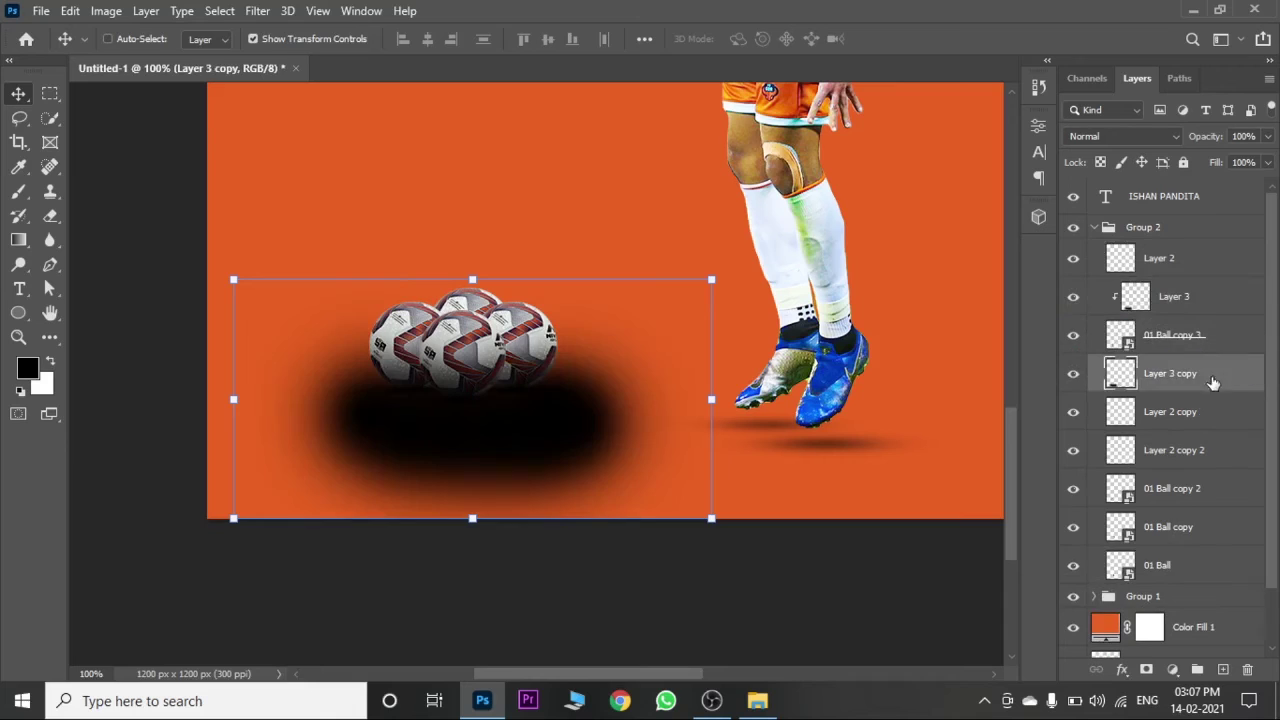
left_click(1208, 392, "alt")
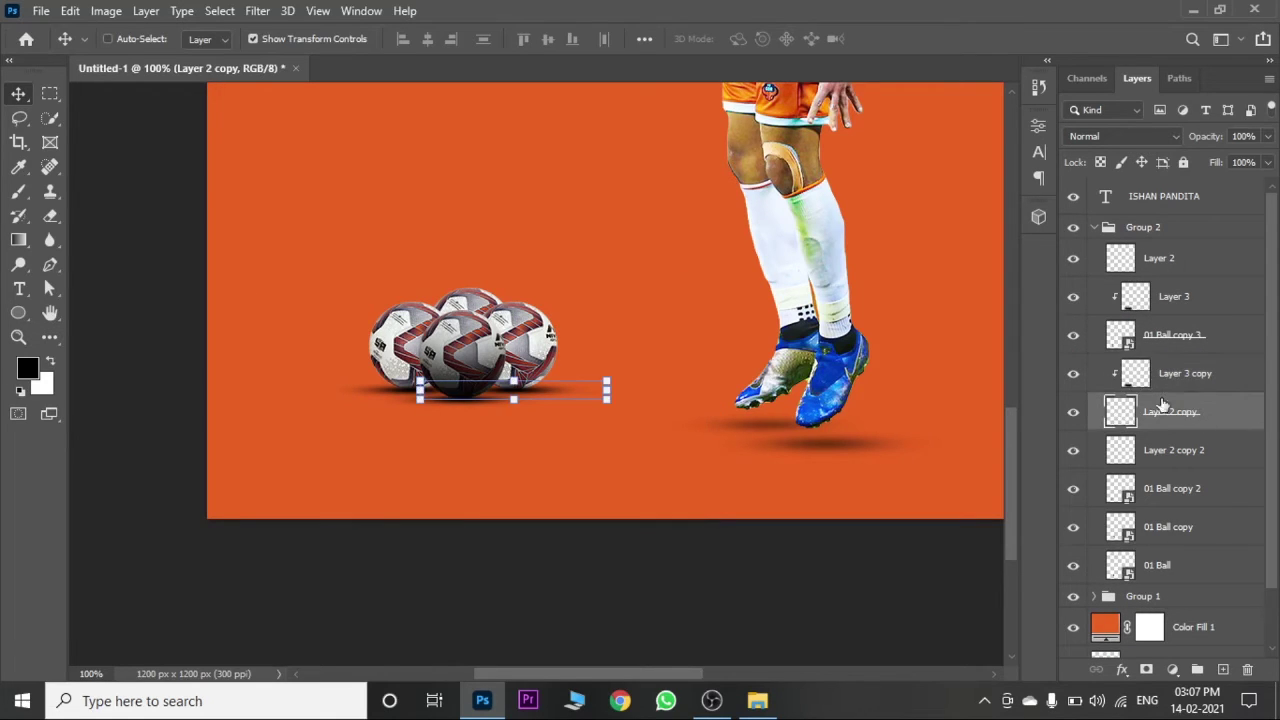
Step: Clip Layer 3 copies onto 01 Ball copy 2 and 01 Ball copy, then view the whole poster
left_click_drag(1207, 393, 1230, 465)
left_click(1232, 465, "alt")
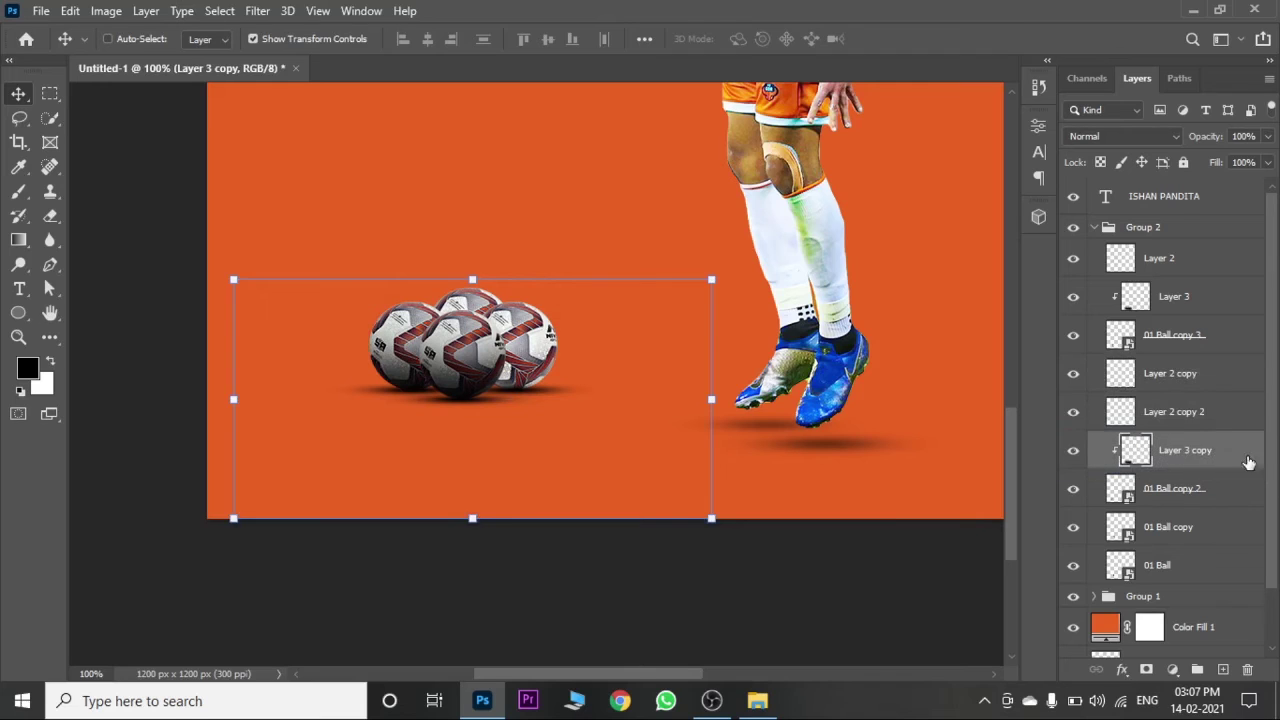
left_click(1241, 460)
left_click_drag(1250, 503, 1248, 507)
left_click(1221, 548, "alt")
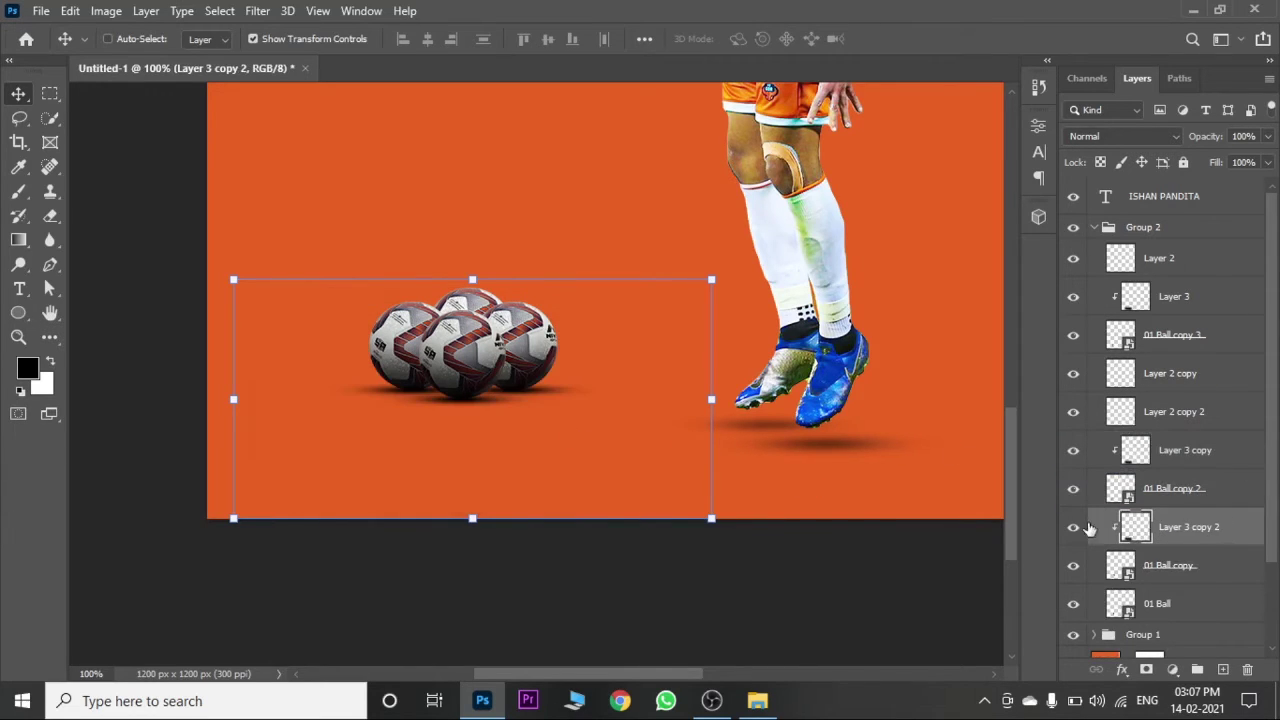
left_click(1143, 634)
key("ctrl+minus")
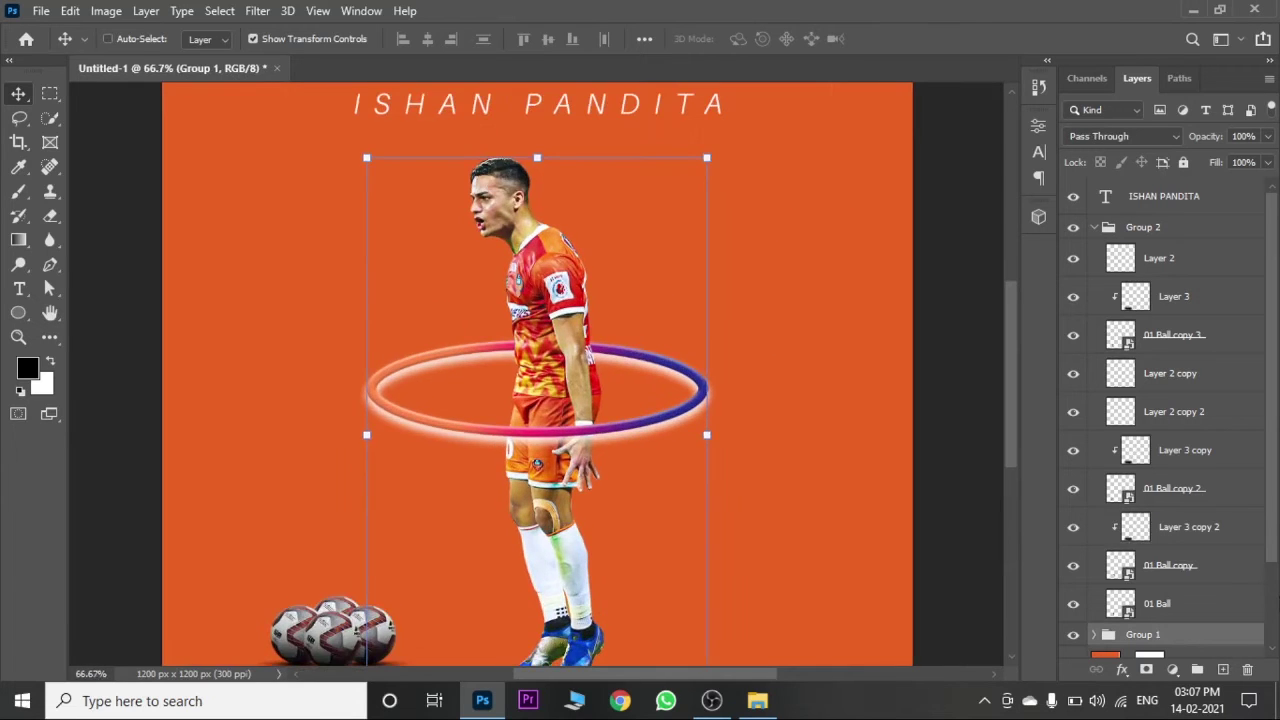
key("ctrl+minus")
key("ctrl+minus")
Step: Shift the ball group slightly left and select the ISHAN PANDITA title layer
left_click(1094, 227)
left_click(1140, 228)
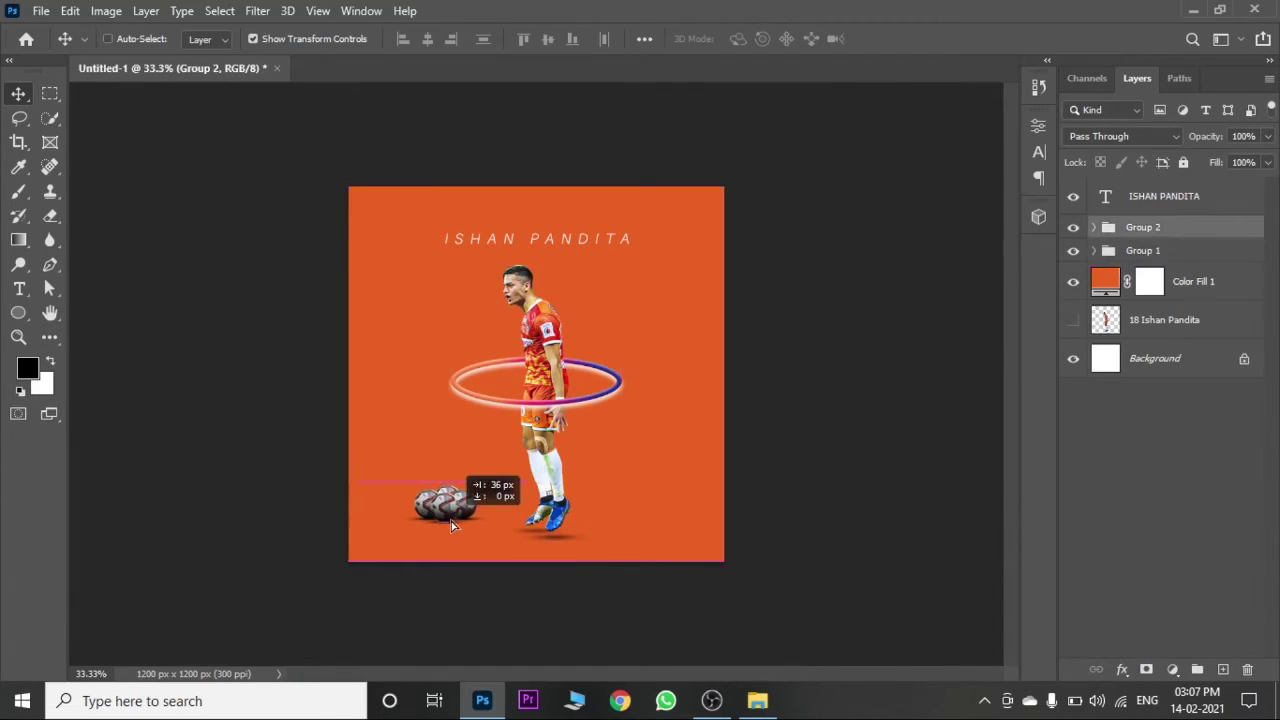
left_click_drag(451, 521, 460, 520)
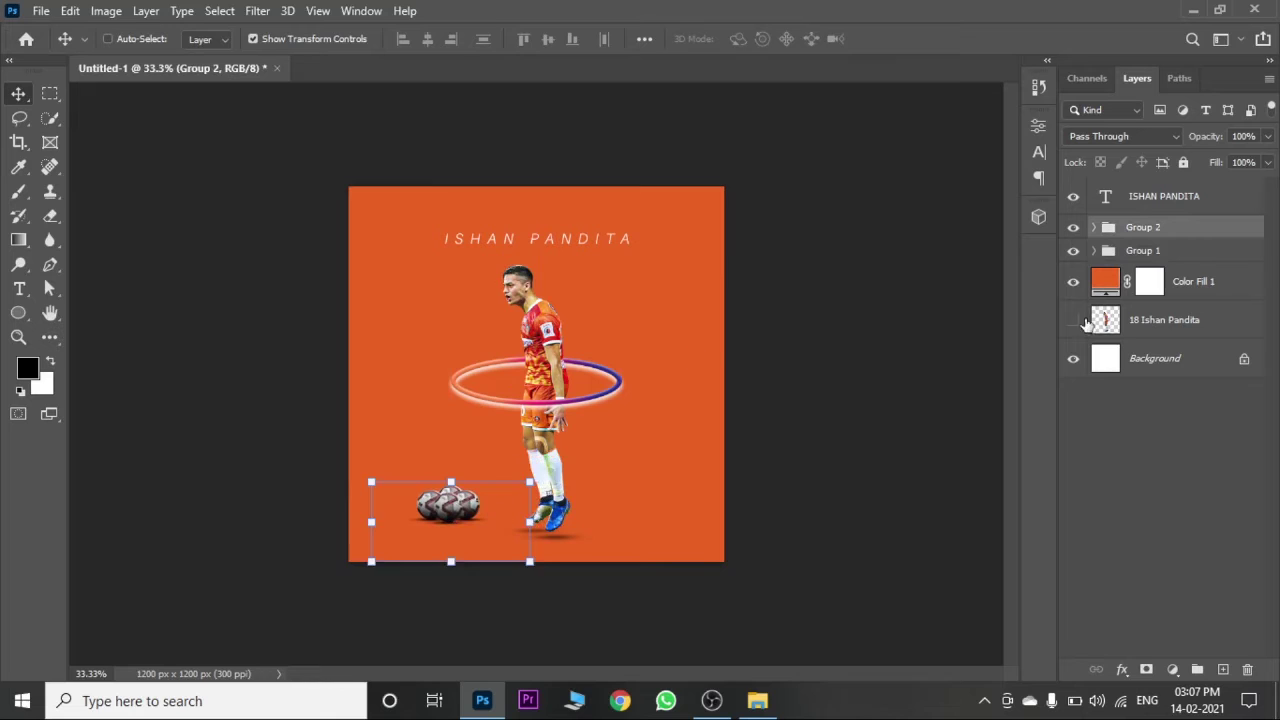
left_click(1168, 362)
key("ctrl+plus")
left_click(1150, 195)
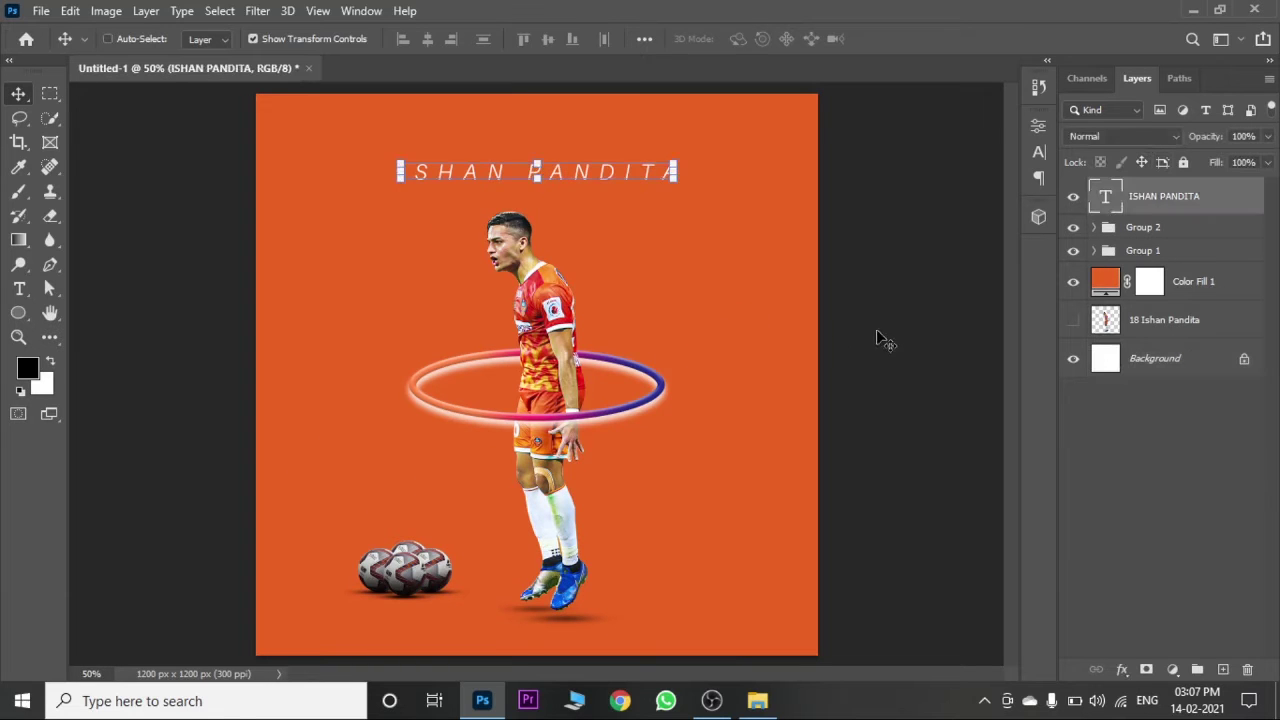
key("alt+bracketleft")
left_click(1198, 200)
Step: Place the purple pexels-photo-1040473 cloud image, enlarged past the edges to cover the whole poster
left_click(757, 700)
left_click_drag(645, 232, 621, 504)
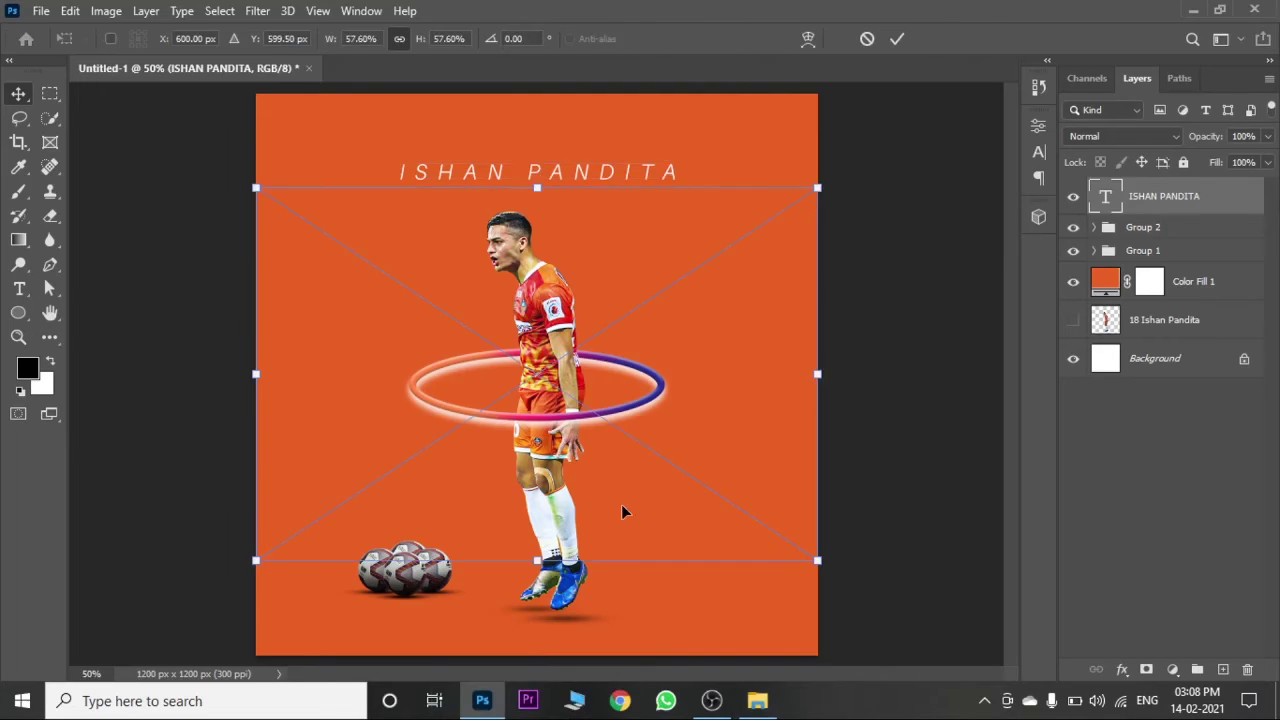
key("ctrl+minus")
left_click_drag(627, 412, 617, 370)
mouse_move(677, 440)
left_mouse_down()
mouse_move(724, 478)
mouse_move(820, 516)
left_mouse_up()
key("Return")
left_click_drag(684, 423, 626, 423)
Step: Move the cloud photo layer below the player groups and set it to Overlay blending
key("ctrl+plus")
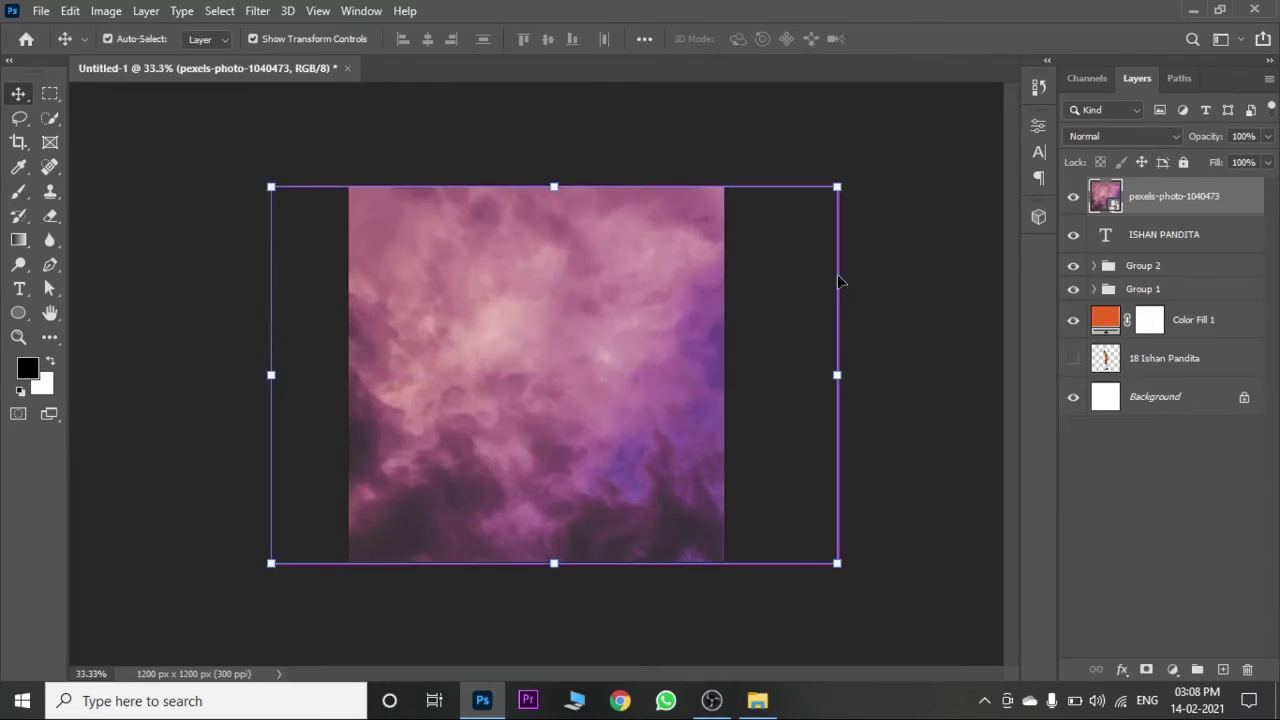
left_click(1143, 265)
left_click_drag(1173, 196, 1180, 305)
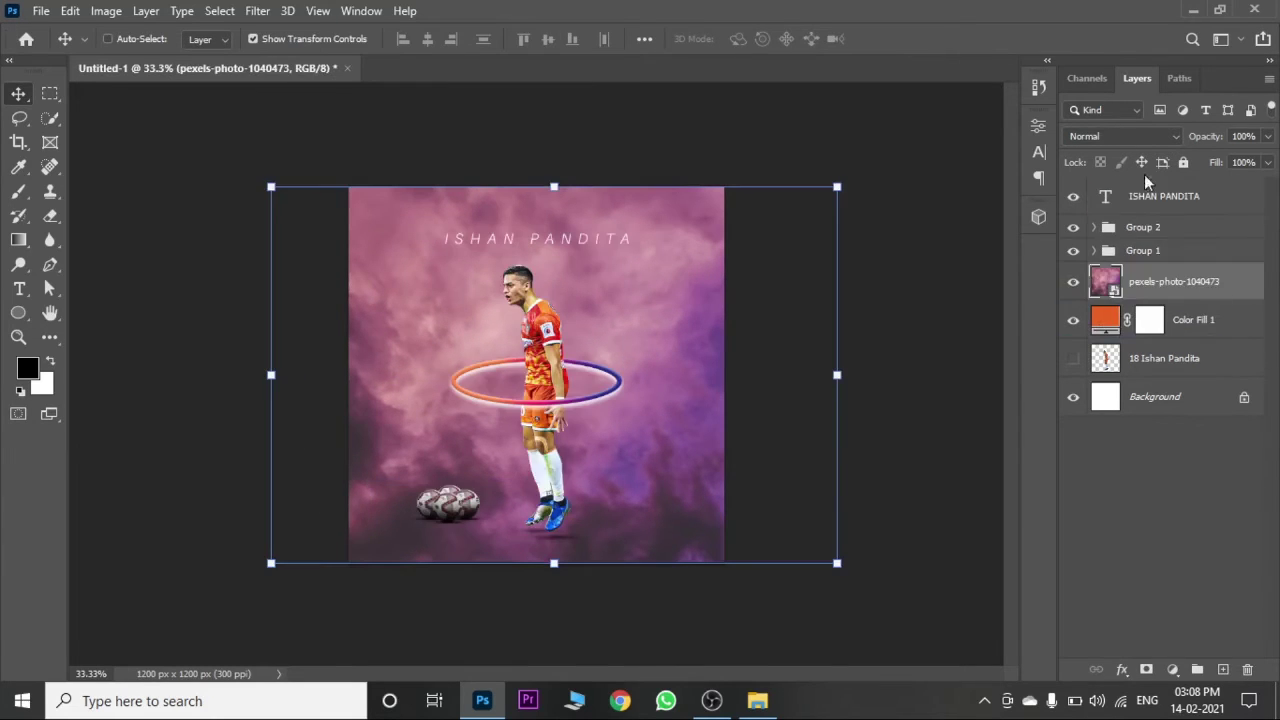
left_click(1123, 136)
left_click(1085, 360)
key("ctrl+plus")
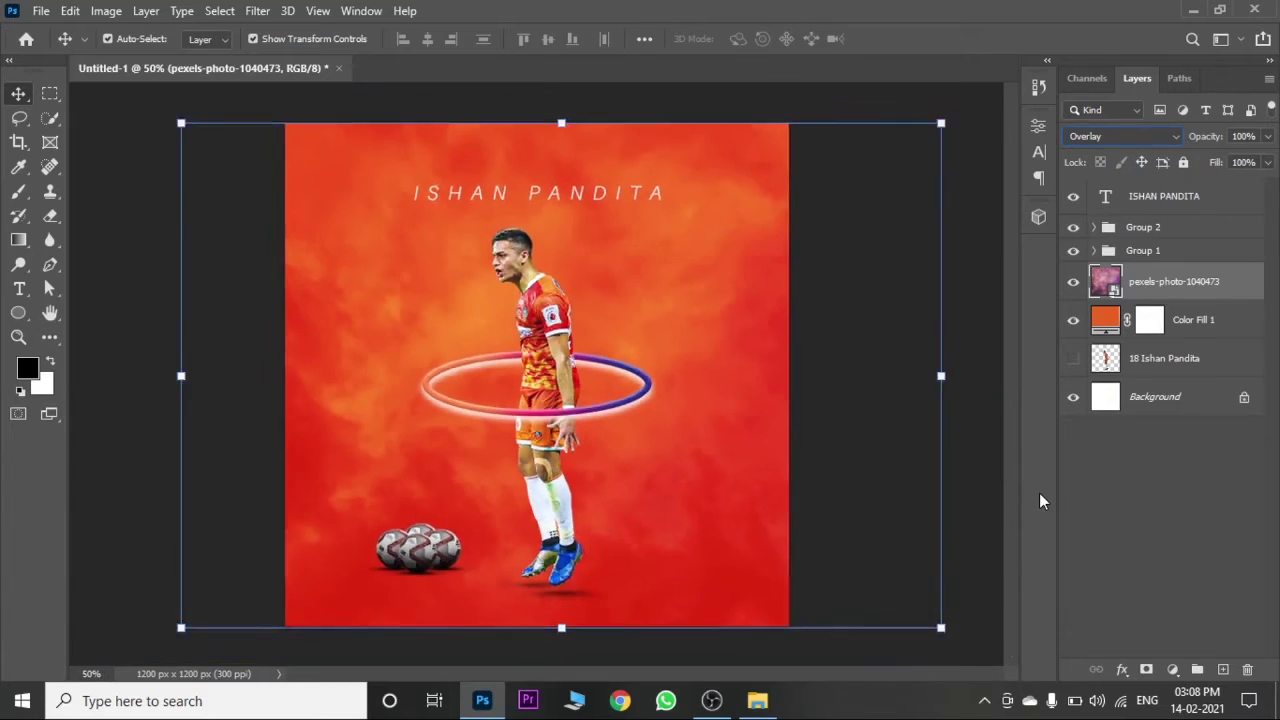
key("ctrl+minus")
Step: Add a black-to-transparent Gradient Fill layer with the transparent stop moved to 65%
left_click(1173, 669)
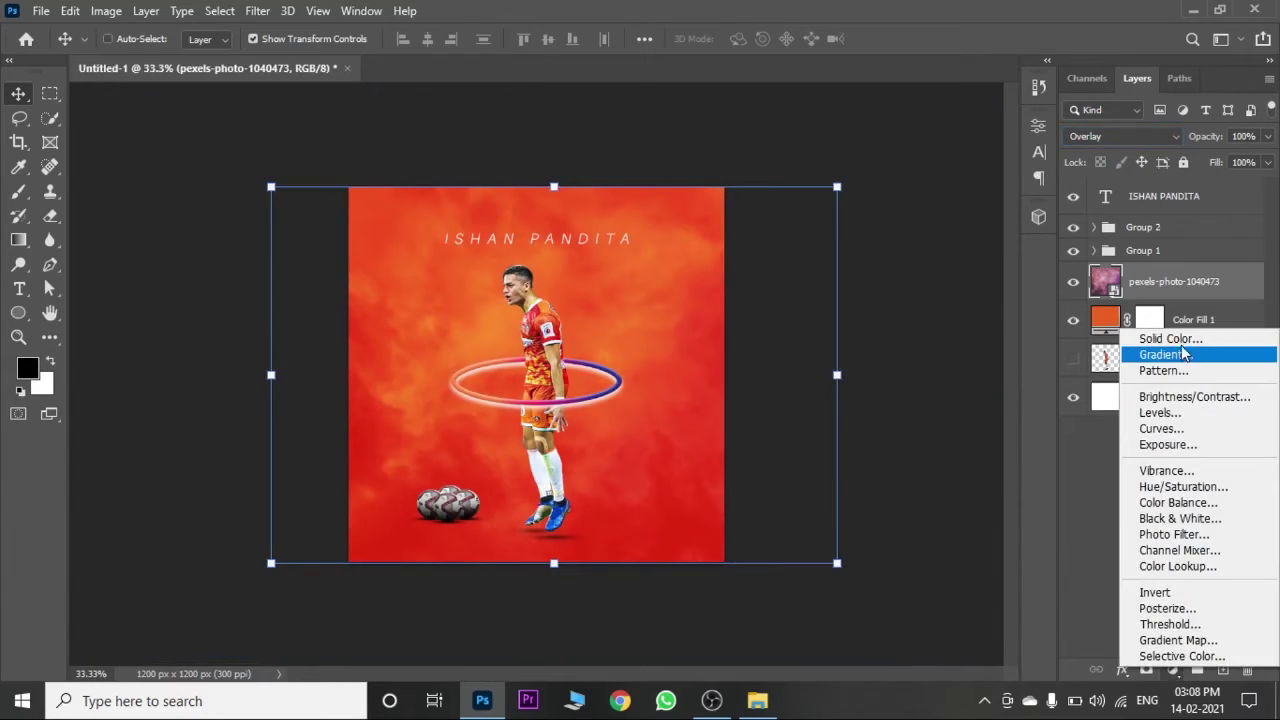
left_click(1166, 354)
left_click(958, 104)
left_click_drag(1245, 407, 1245, 412)
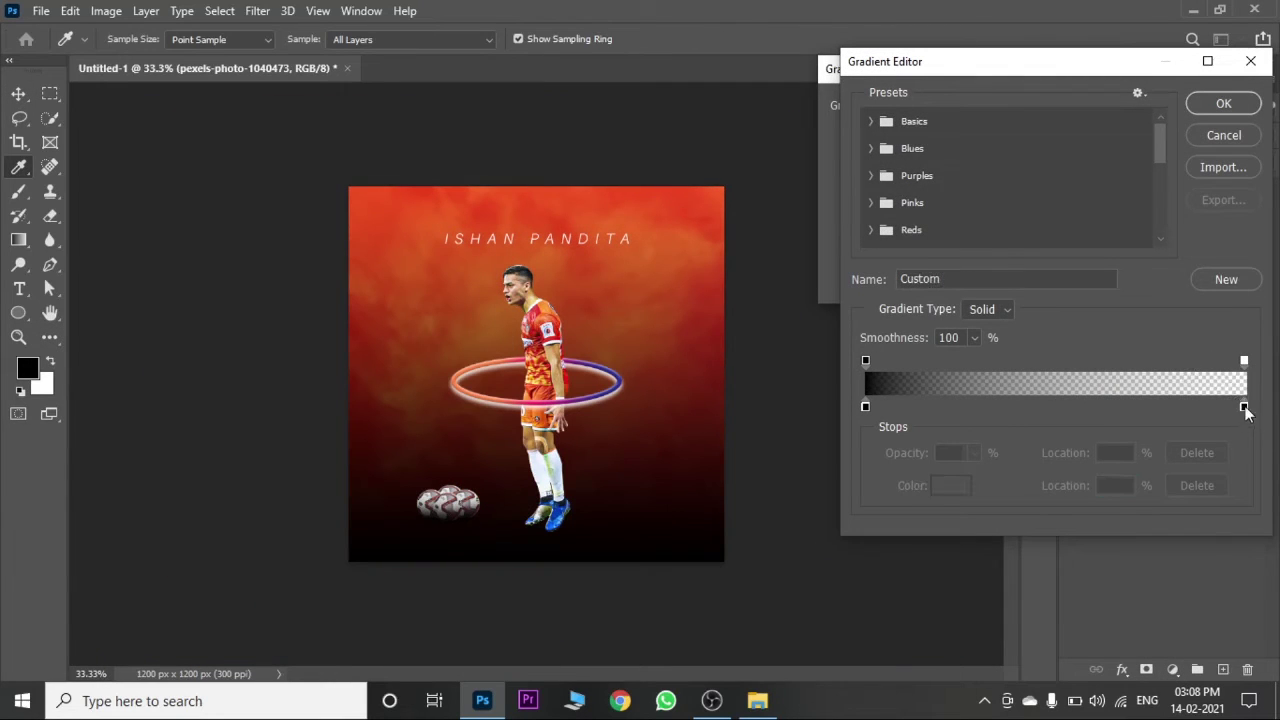
mouse_move(1245, 361)
left_mouse_down()
mouse_move(1094, 374)
mouse_move(1114, 374)
left_mouse_up()
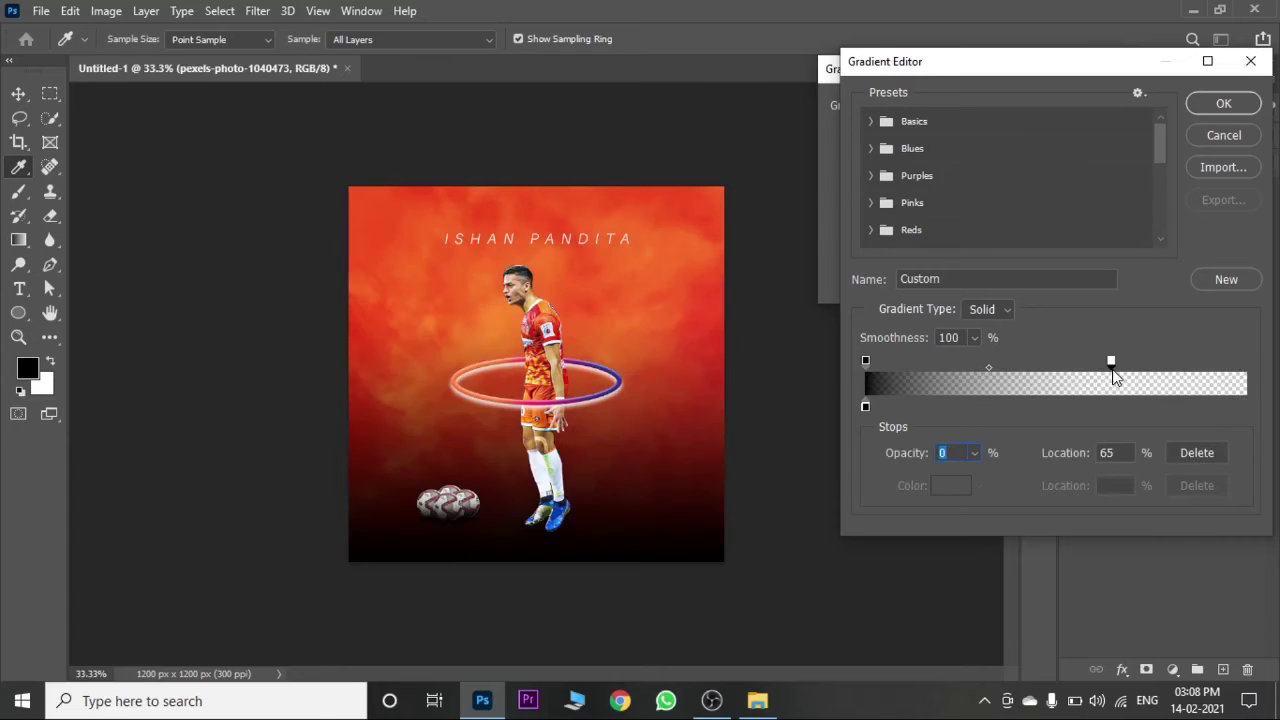
left_click(1223, 104)
left_click(1088, 84)
Step: Set Gradient Fill 1 opacity to 53%, undoing a trial move below the cloud photo
left_click(1268, 136)
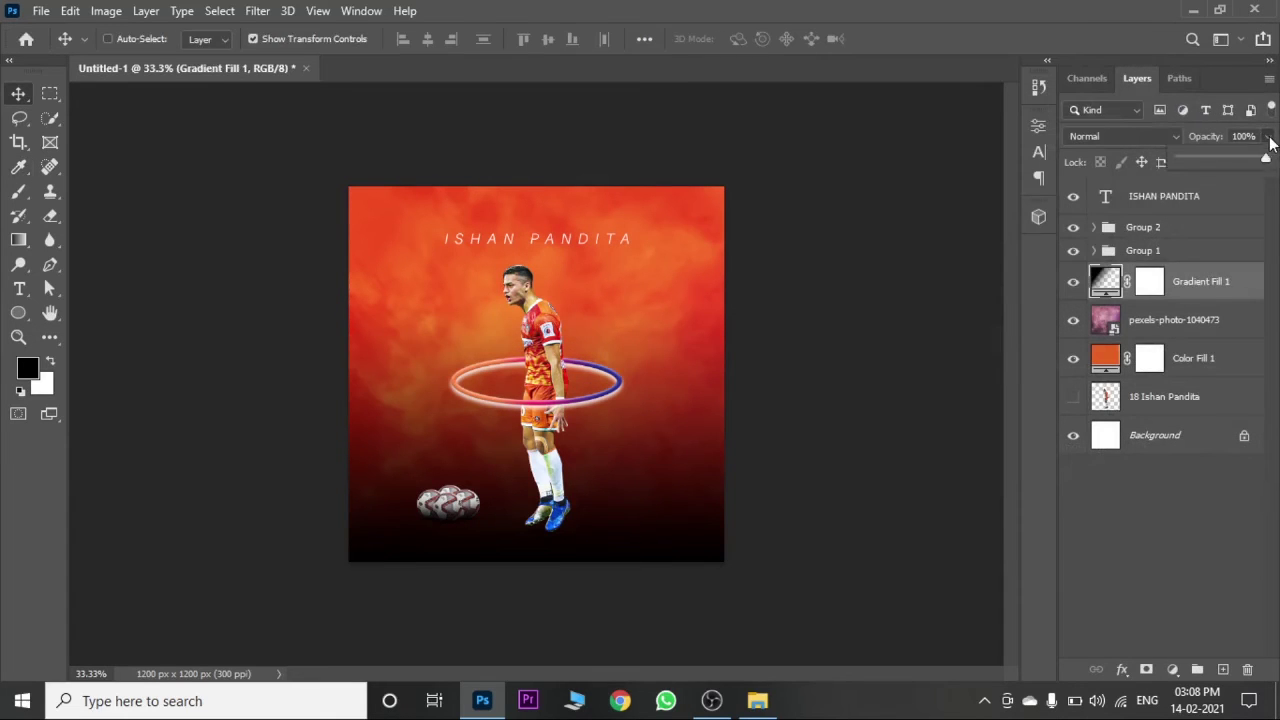
left_click_drag(1227, 161, 1233, 161)
left_click_drag(1214, 287, 1218, 335)
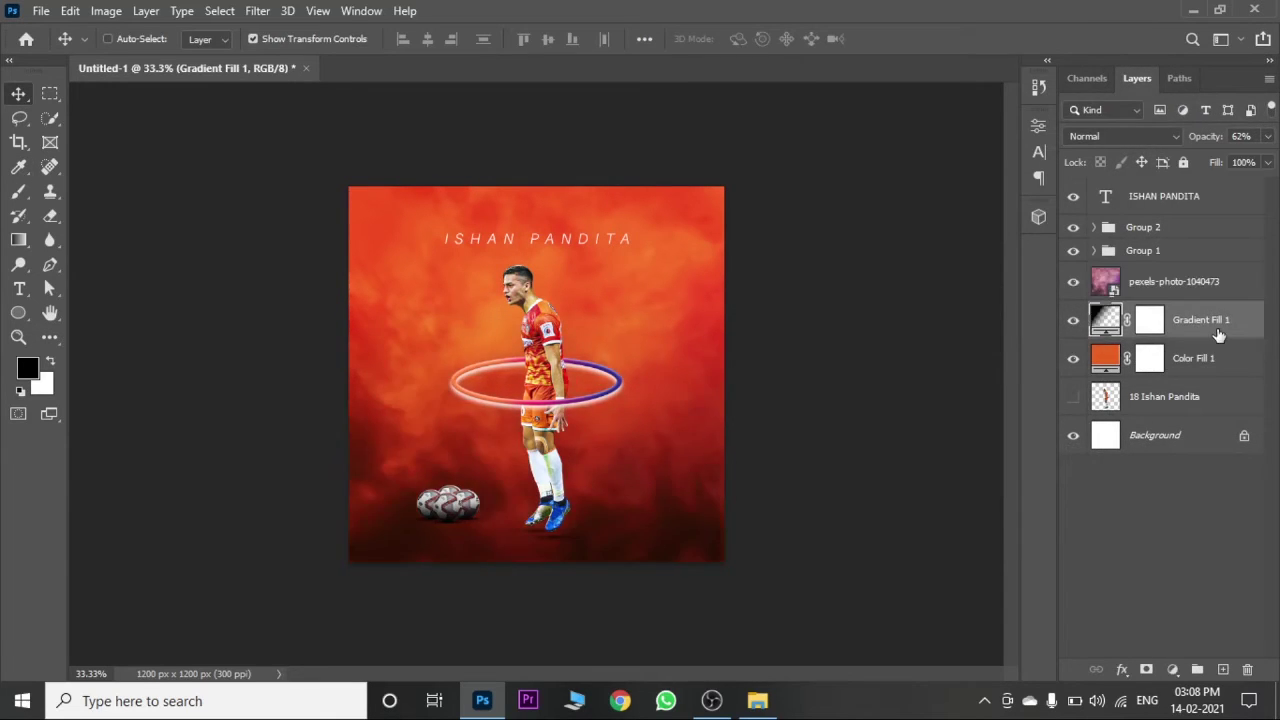
key("ctrl+z")
left_click(1267, 138)
left_click_drag(1235, 161, 1233, 162)
Step: Place the New Chandel Design 2020 Best logo, shrunk into the top-right corner, atop the layer stack
left_click(1196, 434)
key("ctrl+plus")
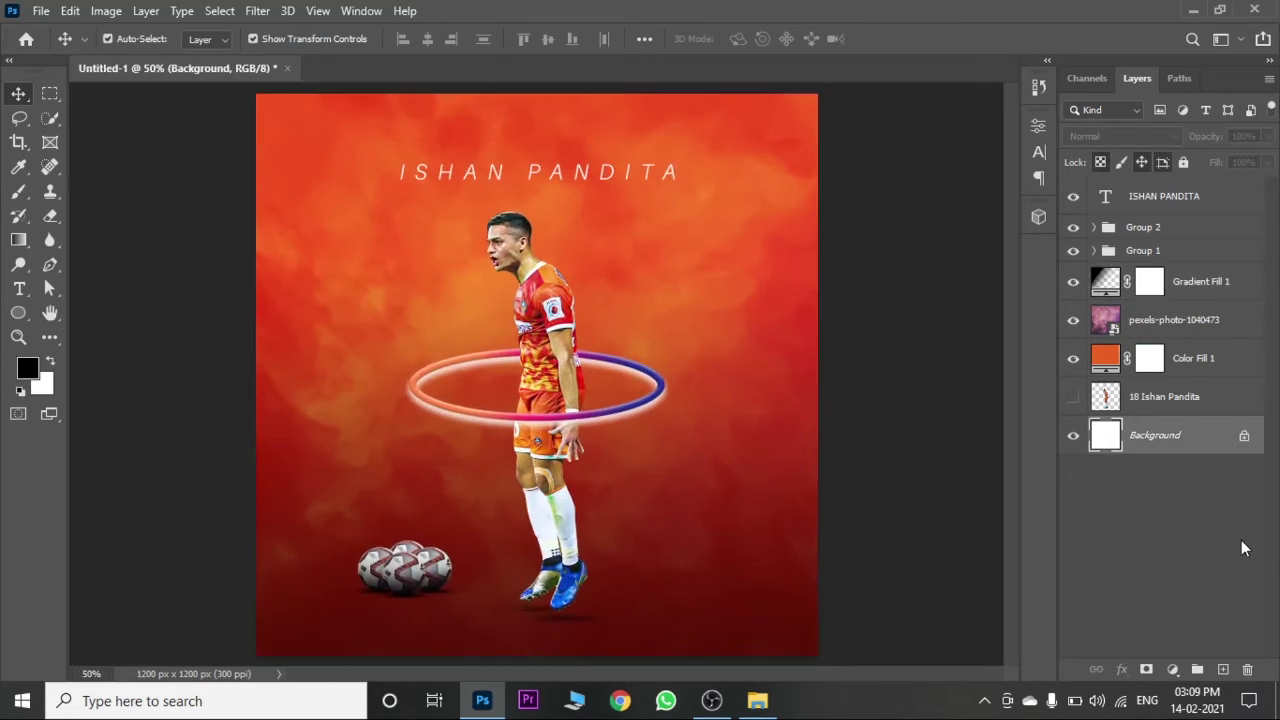
left_click(759, 706)
left_click(505, 265)
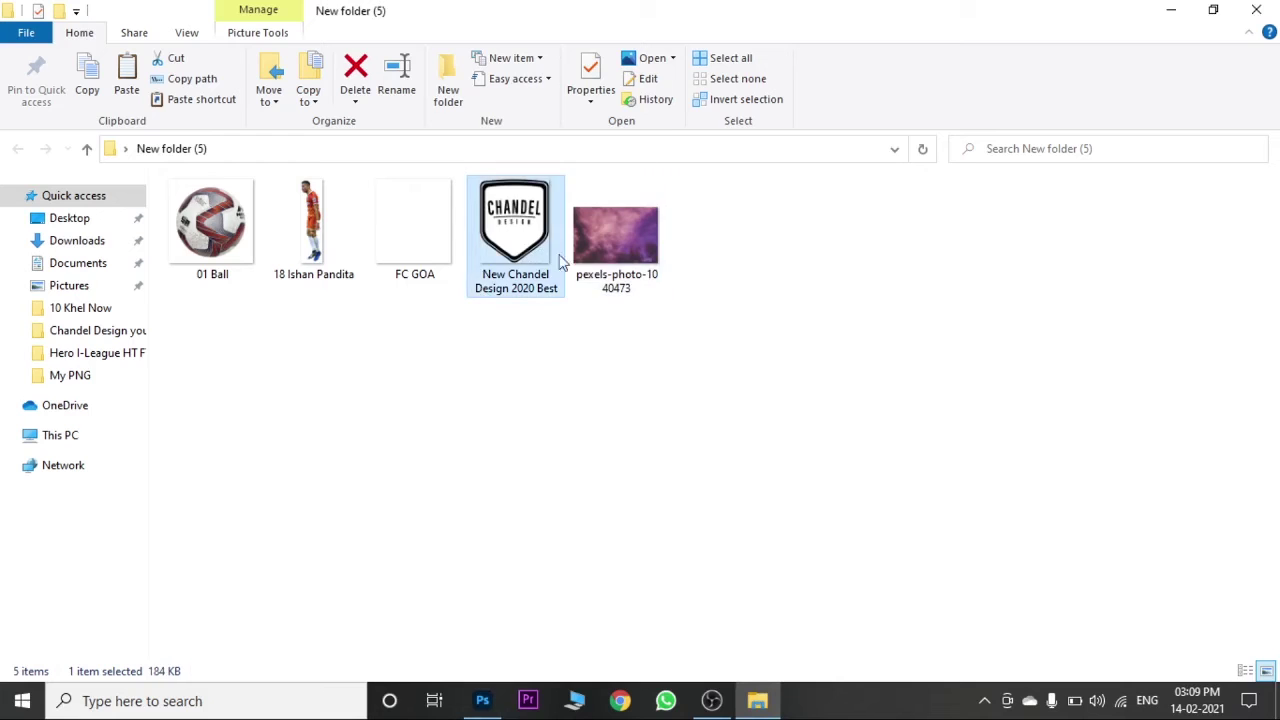
mouse_move(510, 240)
left_mouse_down()
mouse_move(493, 688)
mouse_move(545, 410)
left_mouse_up()
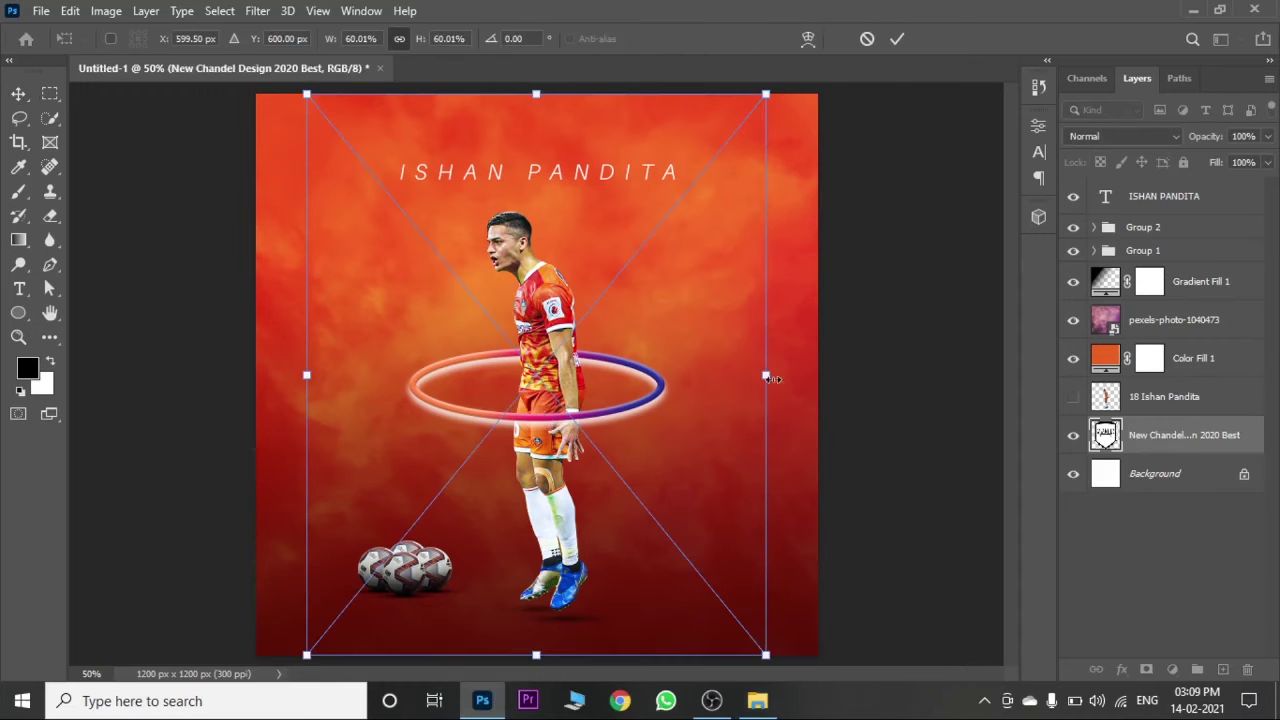
mouse_move(766, 378)
left_mouse_down()
mouse_move(408, 396)
mouse_move(755, 159)
left_mouse_up()
left_click_drag(707, 225, 769, 168)
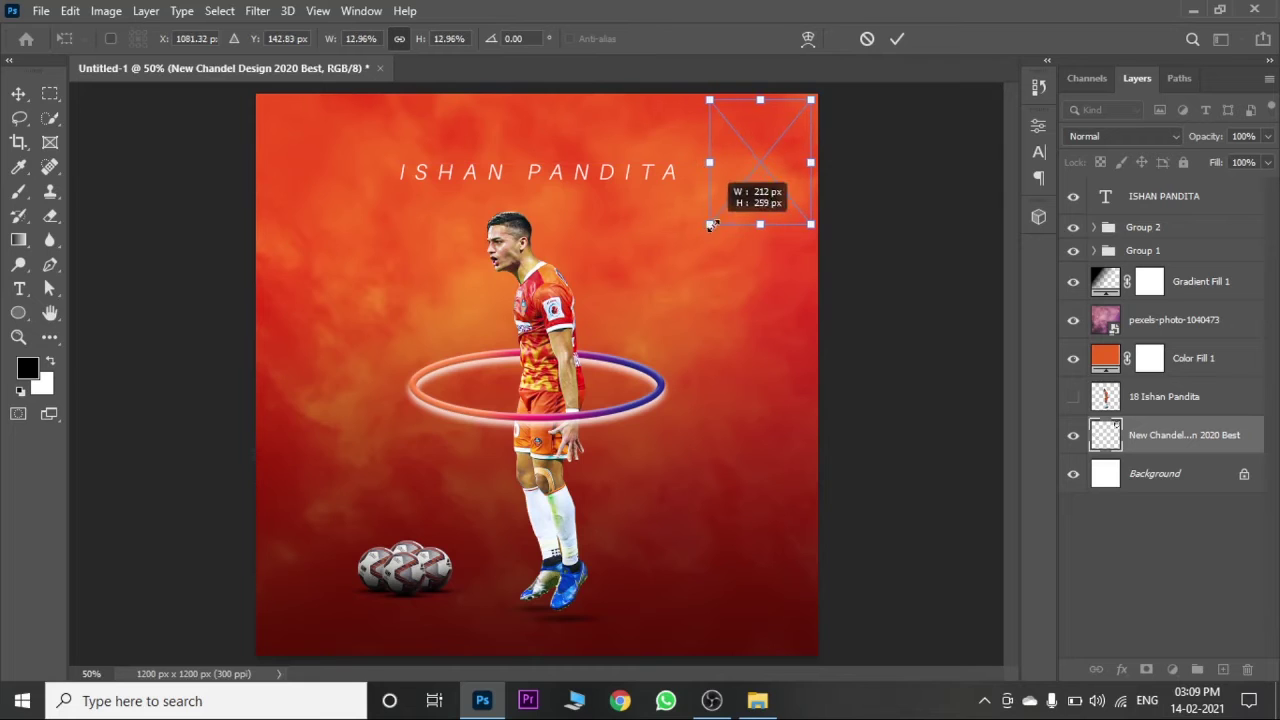
key("Return")
left_click_drag(1184, 435, 1184, 190)
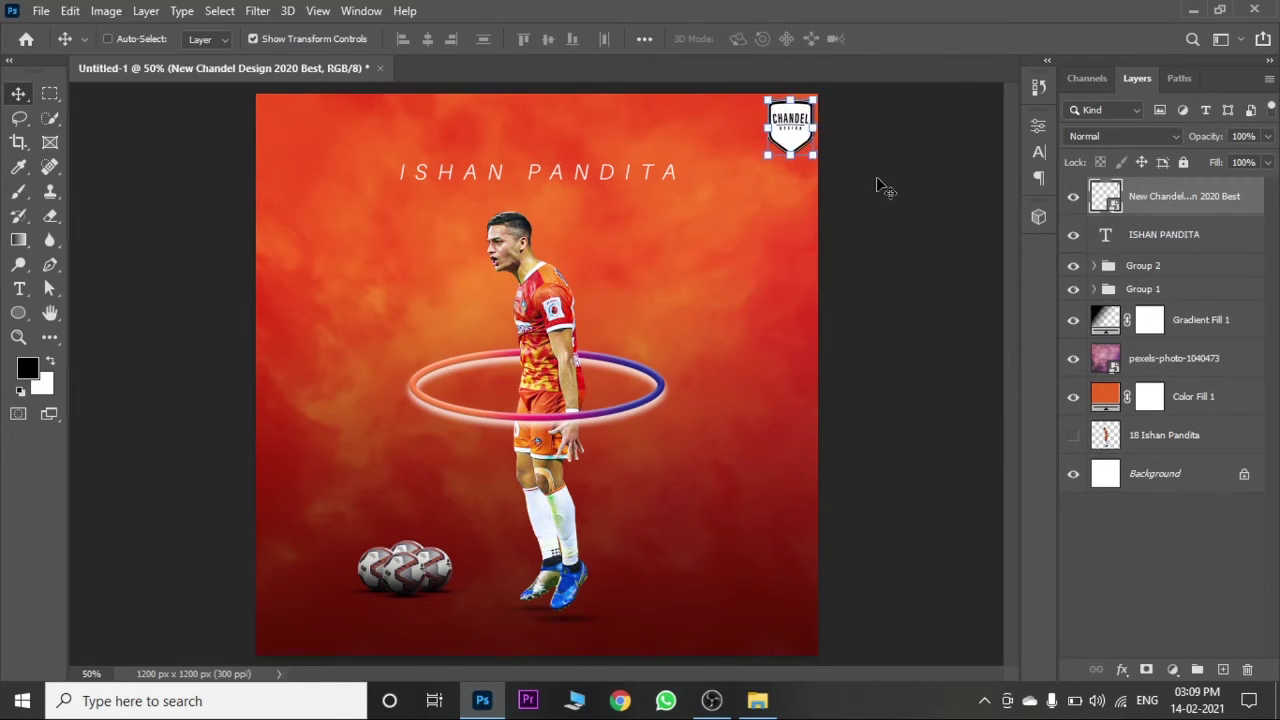
Step: Place the FC GOA logo as the top layer, scaled down and positioned at lower right
left_click(1188, 478)
left_click(757, 701)
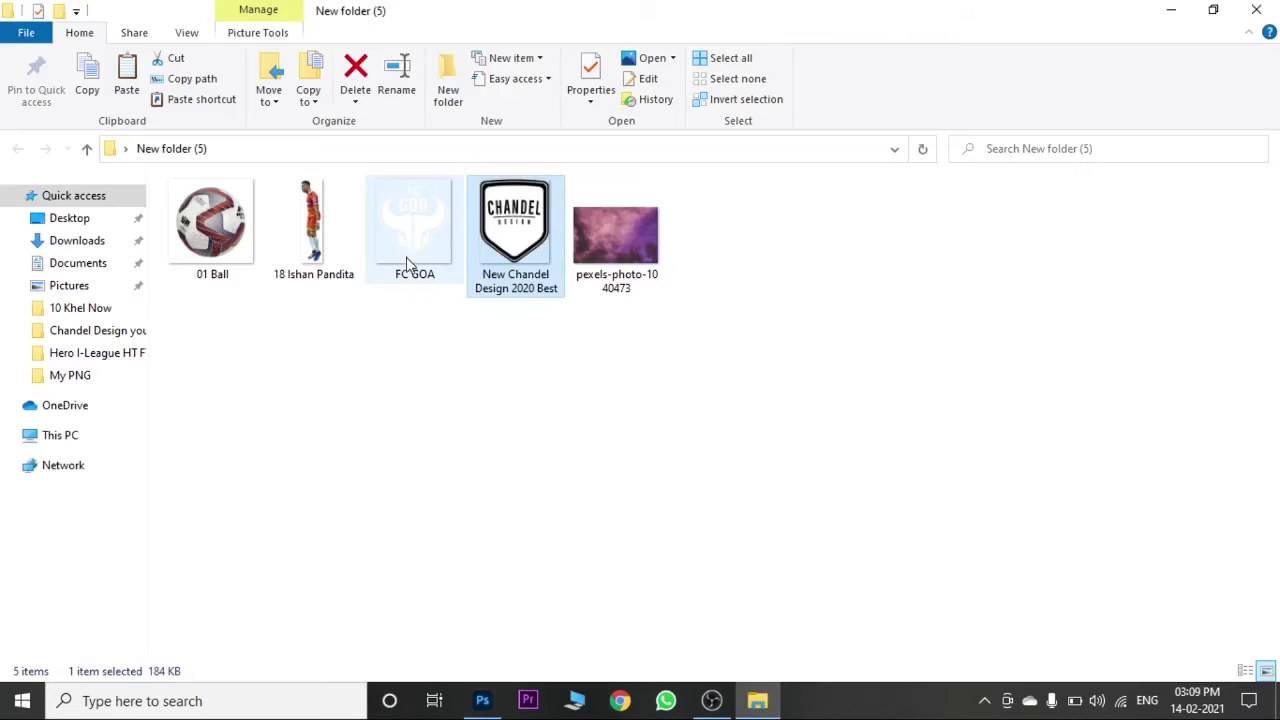
left_click_drag(409, 266, 615, 427)
left_click_drag(397, 338, 740, 455)
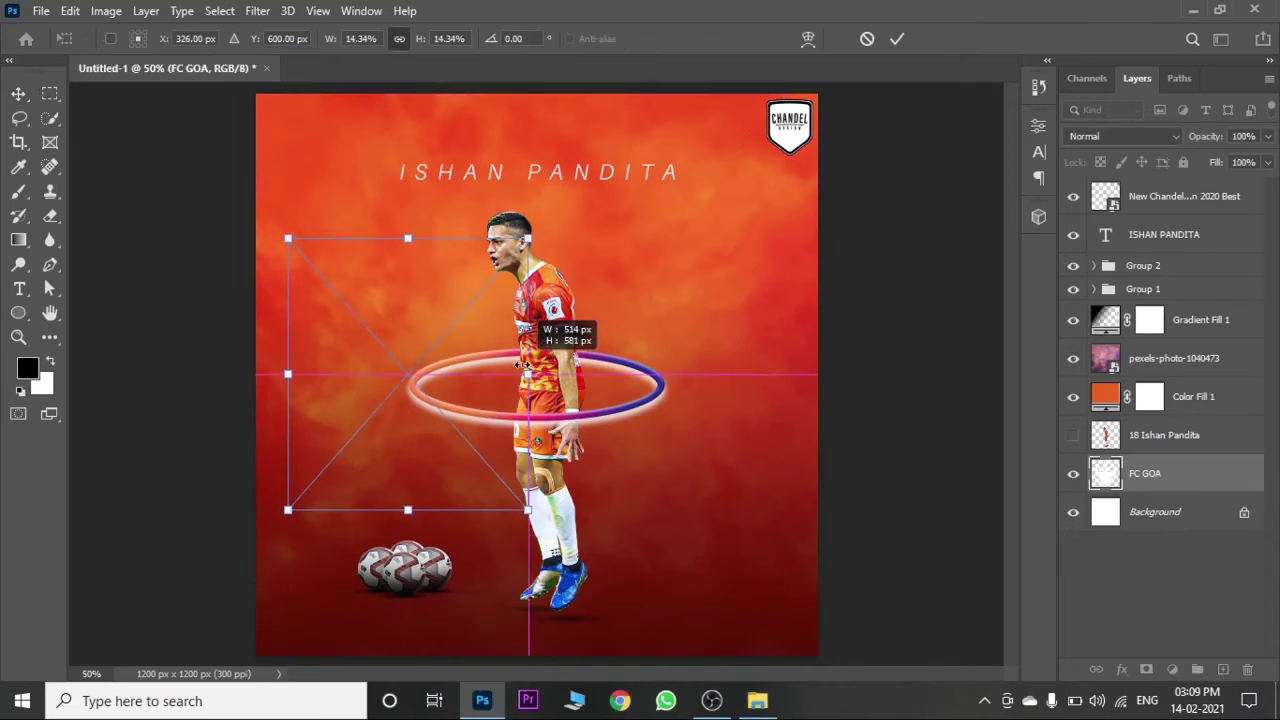
left_click(897, 38)
left_click_drag(1190, 473, 1190, 196)
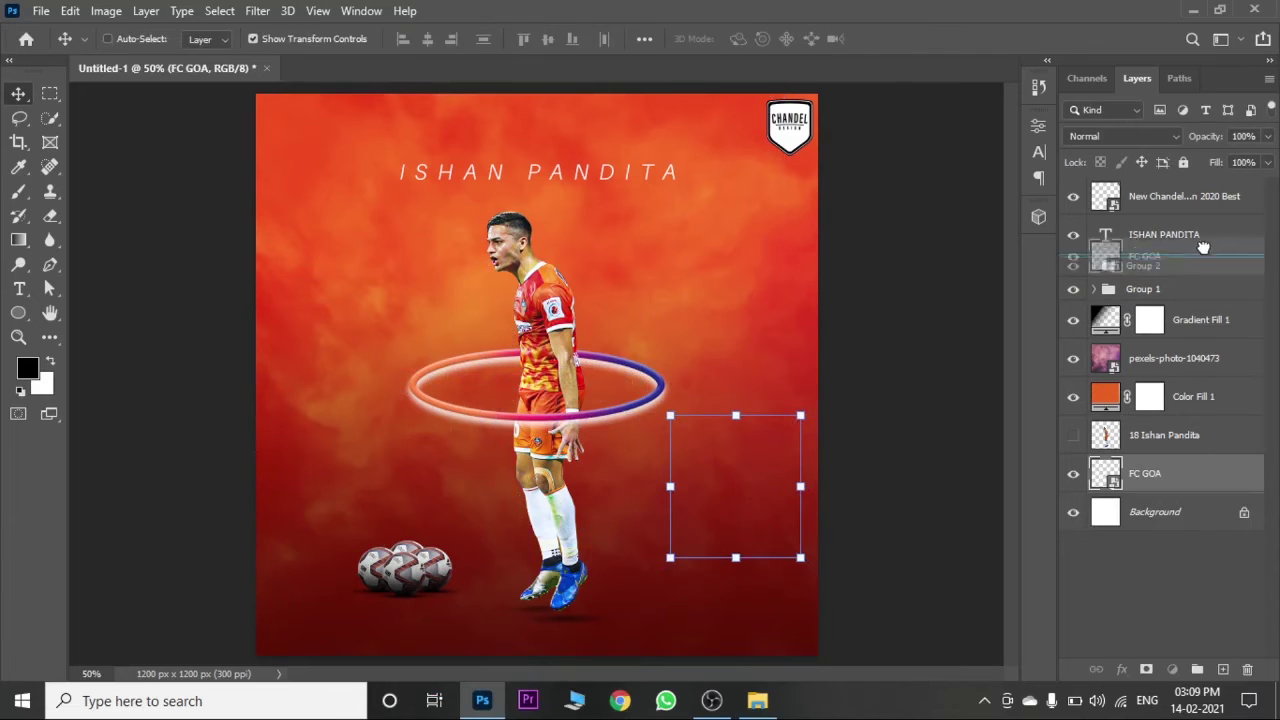
key("ctrl+t")
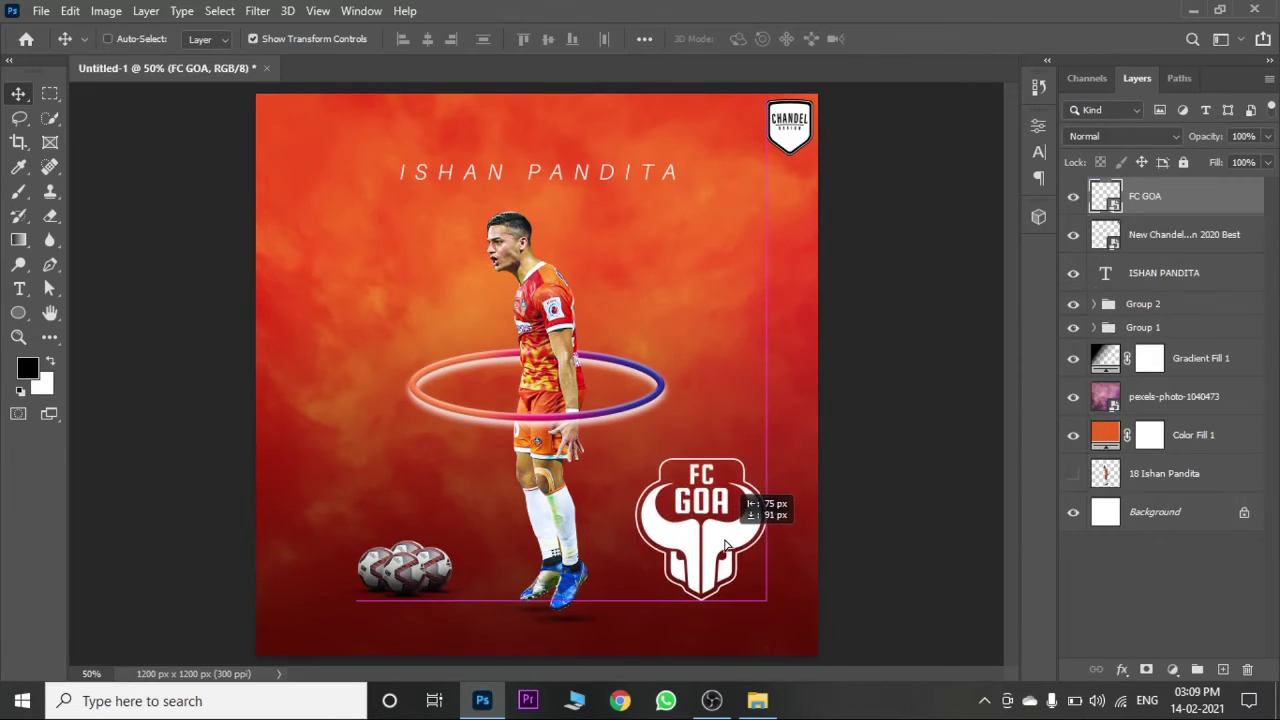
mouse_move(740, 519)
left_mouse_down()
mouse_move(702, 484)
mouse_move(730, 523)
mouse_move(705, 525)
left_mouse_up()
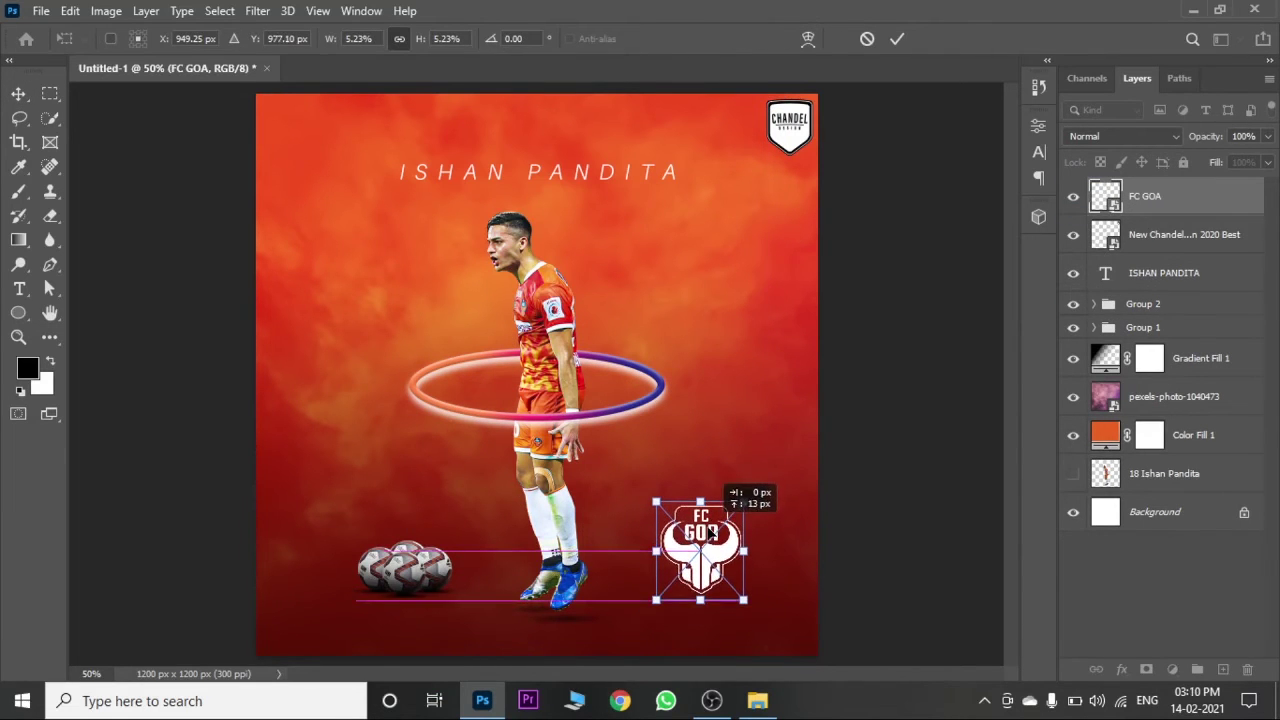
left_click(897, 38)
Step: Duplicate the ball shadow to the top, clip it to the FC GOA logo, and position it beneath
left_click(1094, 304)
left_click(1176, 374)
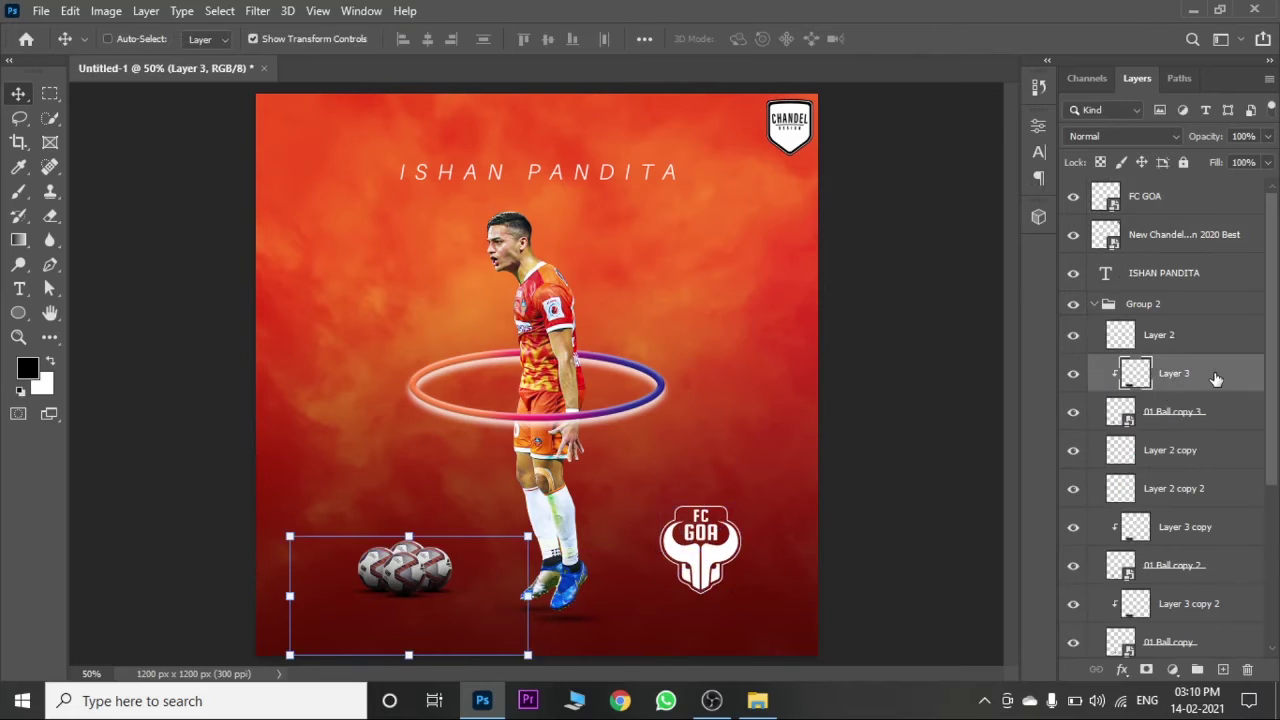
mouse_move(1176, 374)
left_mouse_down()
mouse_move(1200, 245)
mouse_move(1185, 190)
left_mouse_up()
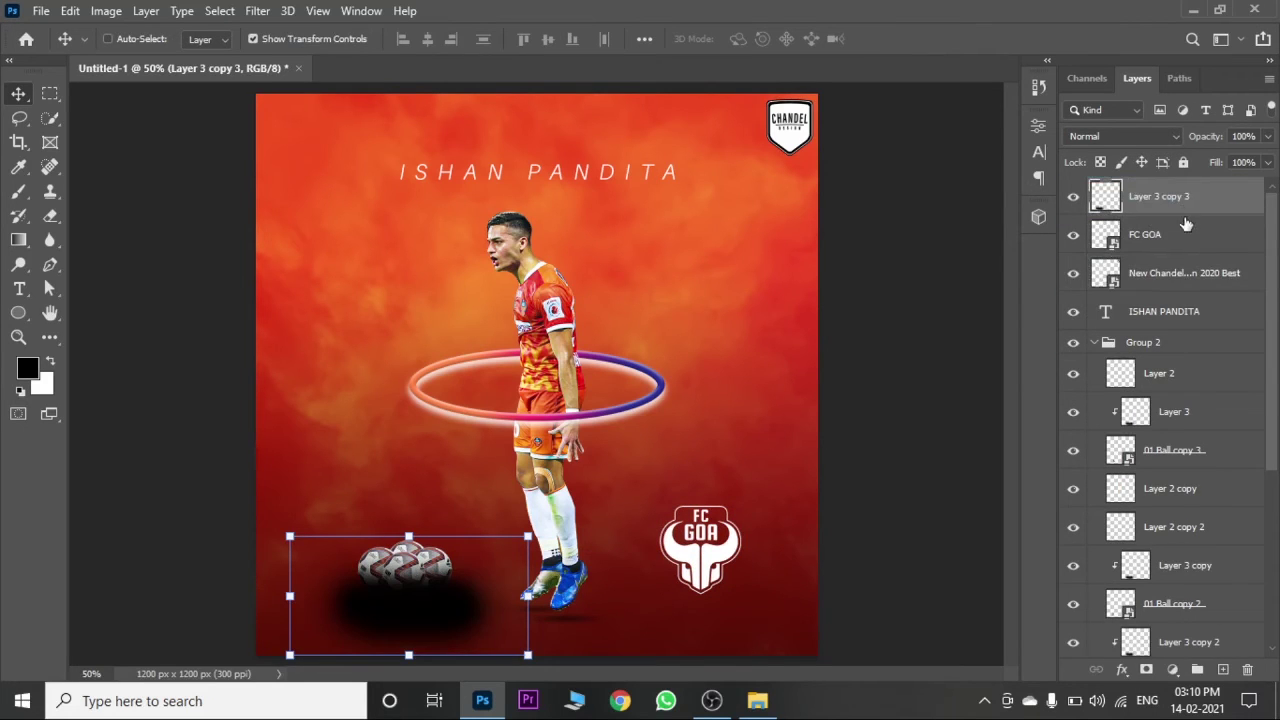
left_click(1185, 214, "alt")
left_click_drag(439, 604, 714, 610)
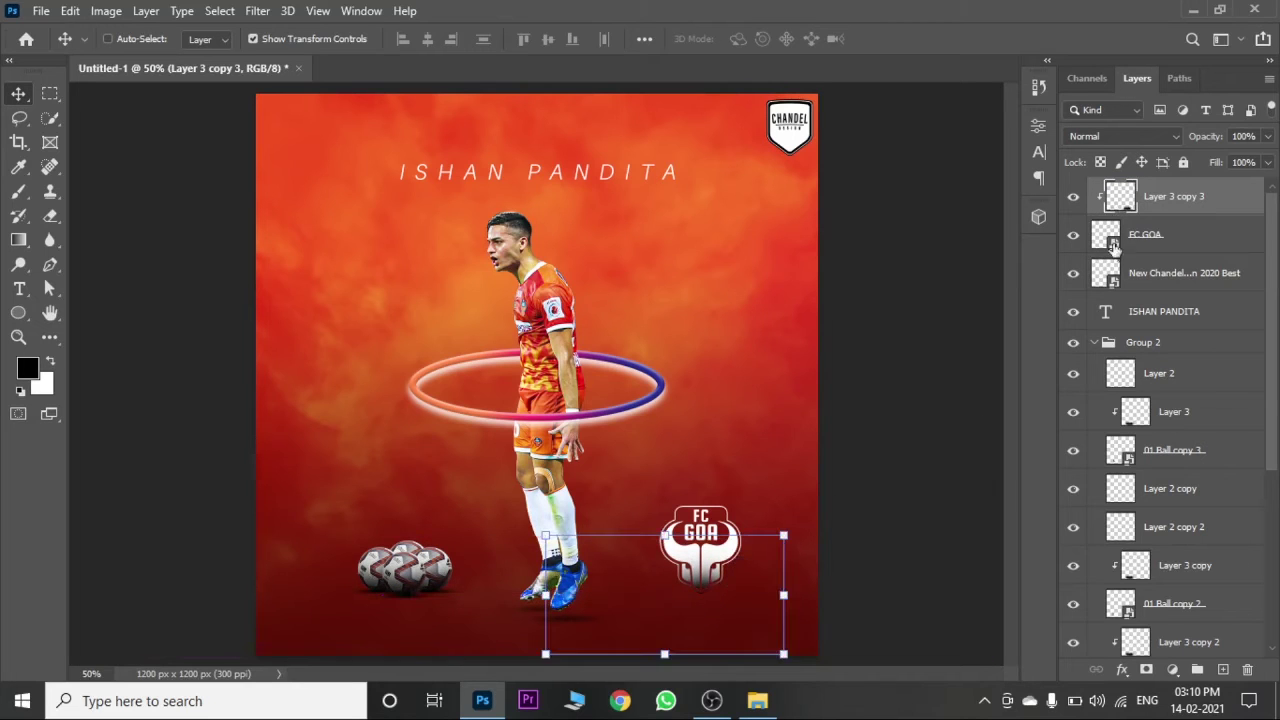
Step: Nudge the FC GOA logo and its clipped shadow copy slightly downward together
key("b")
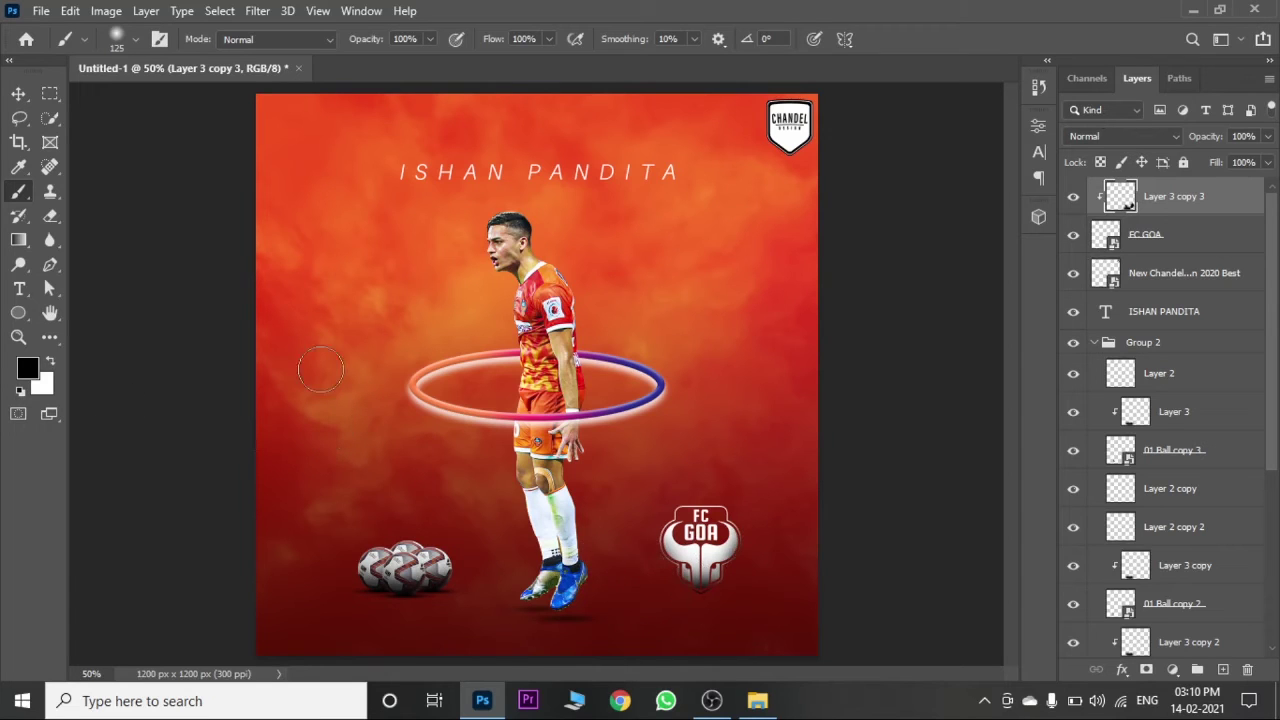
left_click(18, 93)
left_click(1180, 240)
left_click(1180, 200, "shift")
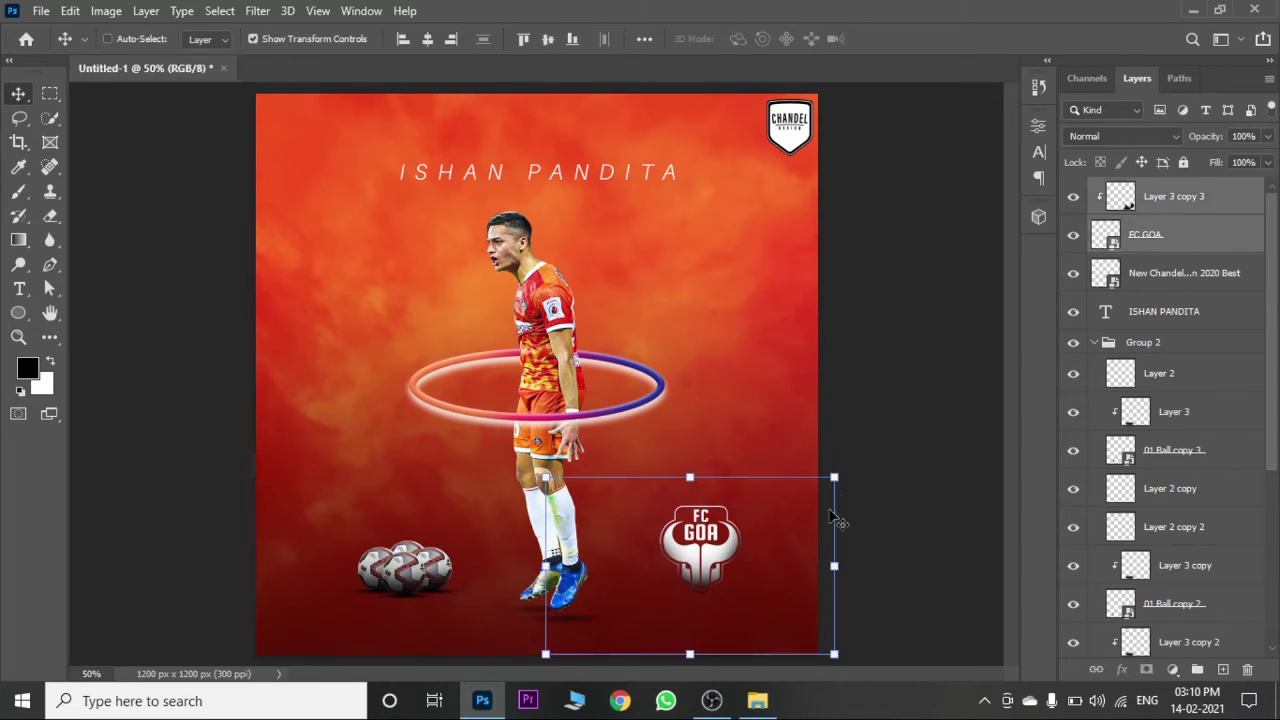
left_click_drag(760, 562, 770, 578)
left_click(1200, 234)
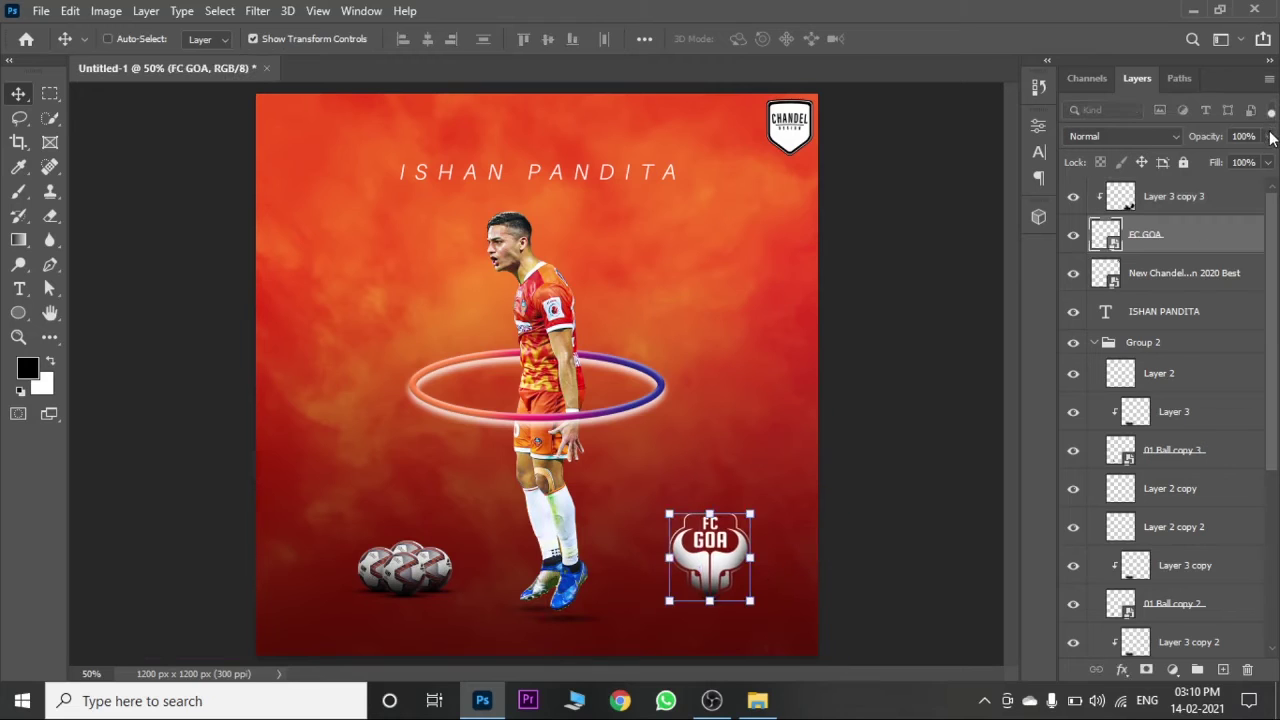
Step: Fade the FC GOA logo to 39% opacity and enlarge it slightly
left_click(1267, 136)
left_click_drag(1264, 160, 1213, 162)
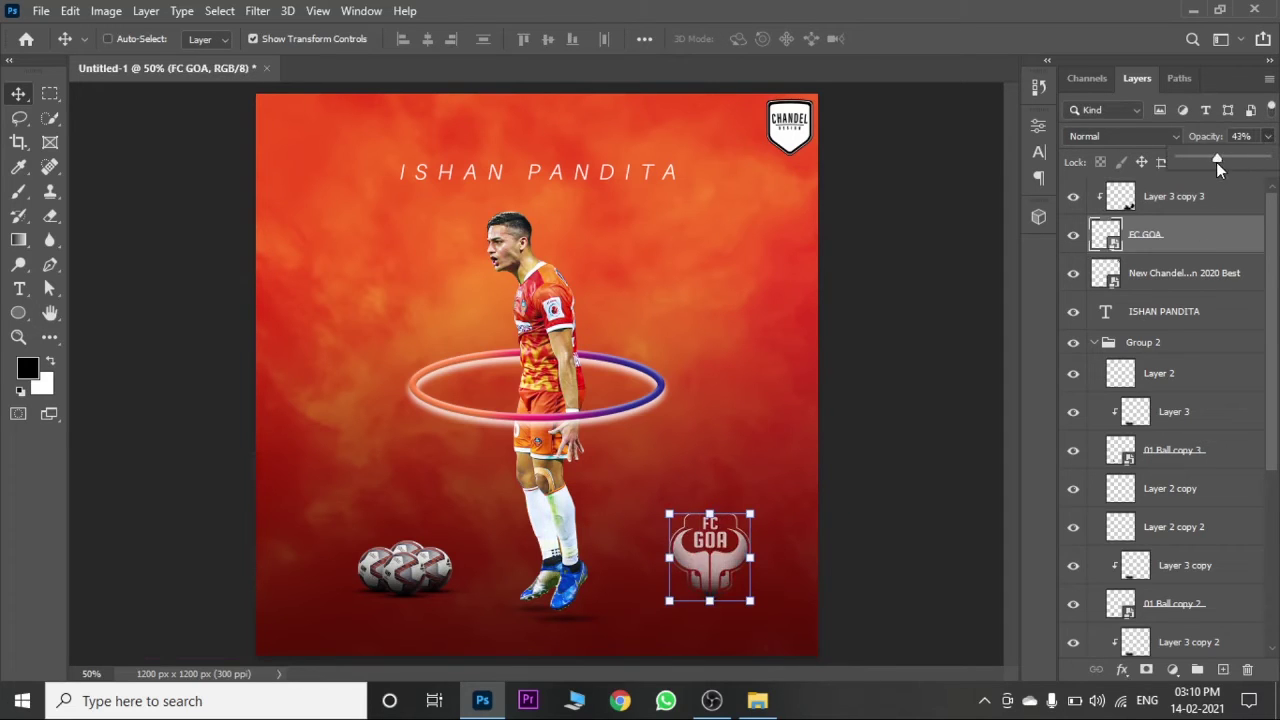
left_click_drag(709, 514, 709, 490)
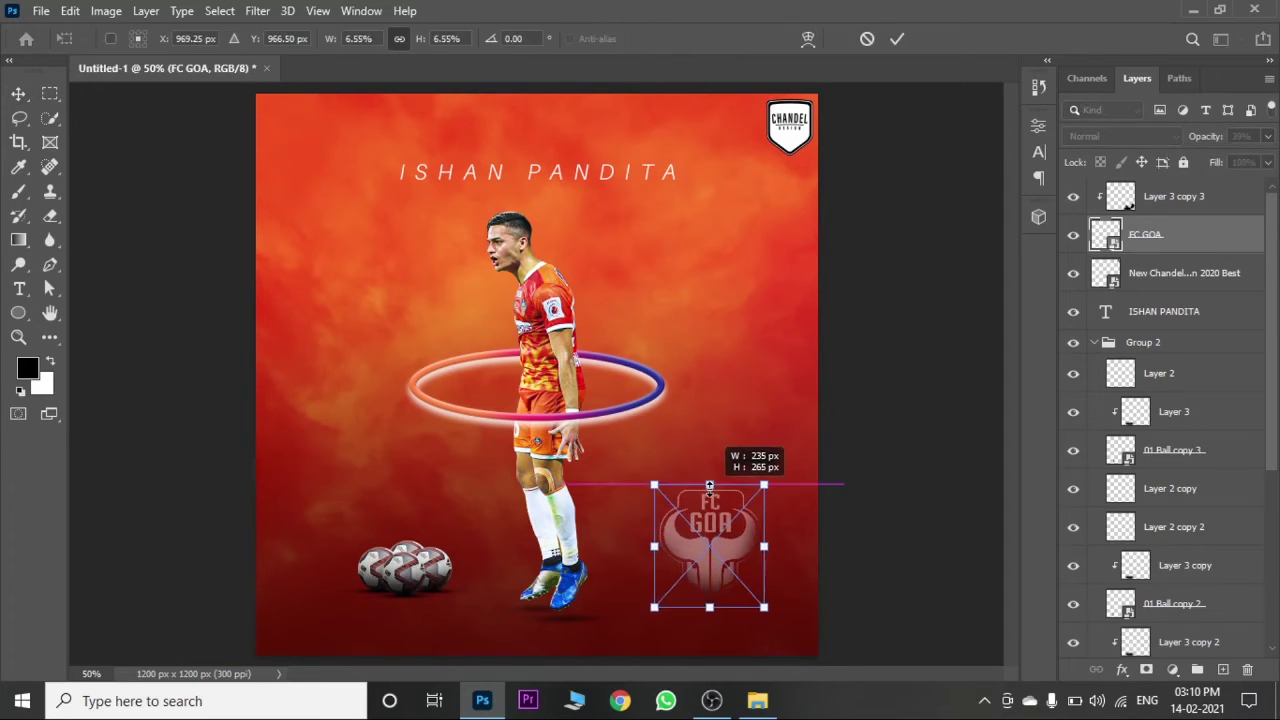
key("Return")
left_click(1097, 343)
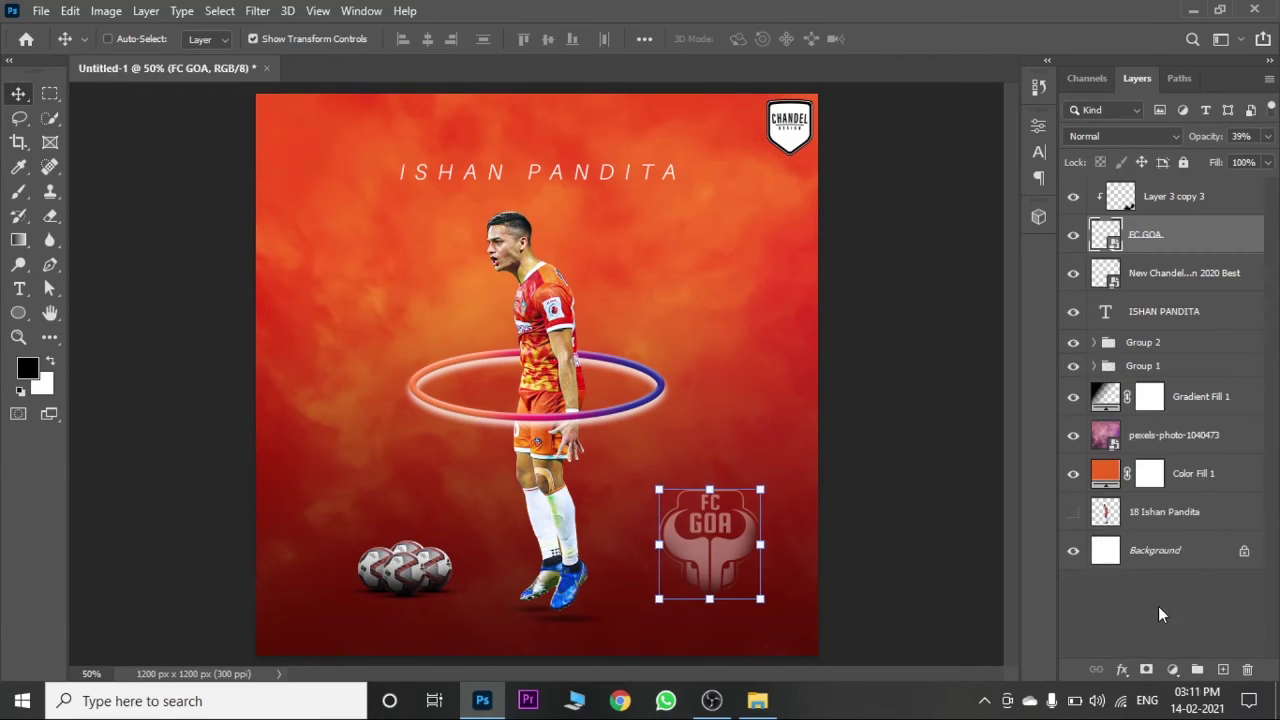
left_click(1180, 550)
key("ctrl+minus")
key("ctrl+minus")
key("ctrl+plus")
key("ctrl+plus")
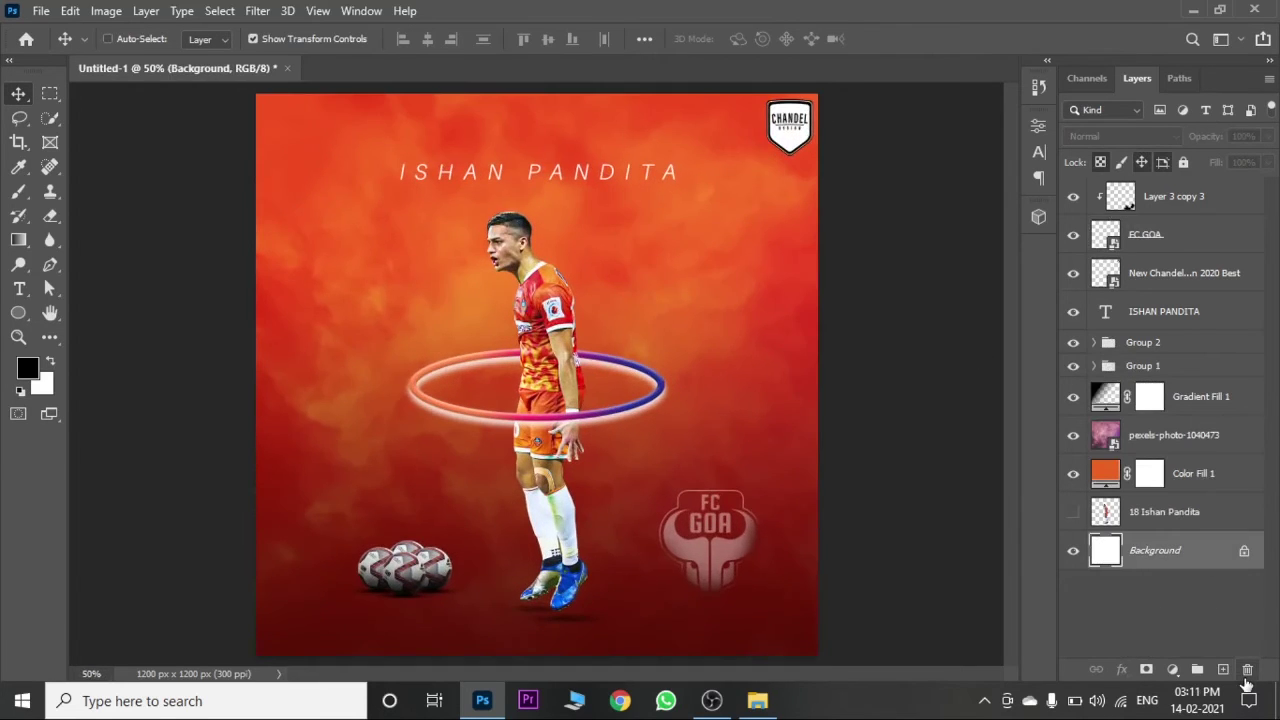
Step: On a new Layer 4, stamp black grunge brush marks at the lower-right and top-left corners
left_click(17, 199)
left_click(134, 40)
double_click(76, 216)
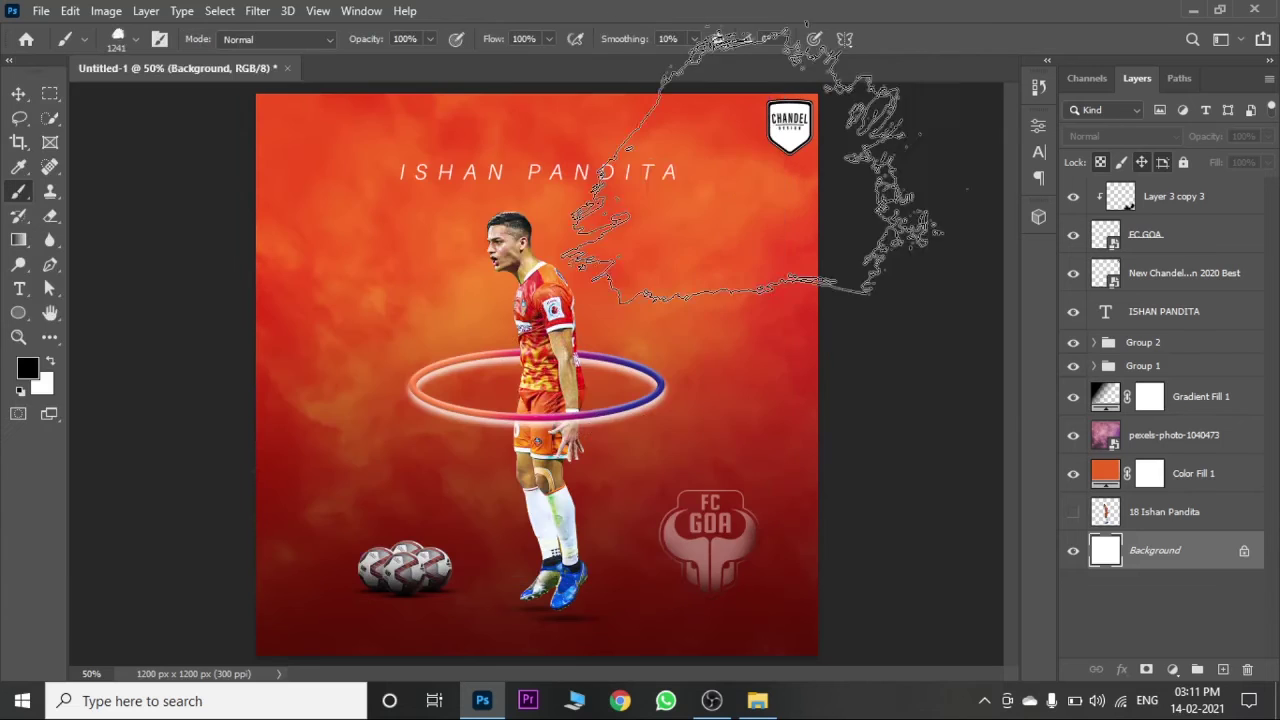
left_click(1222, 669)
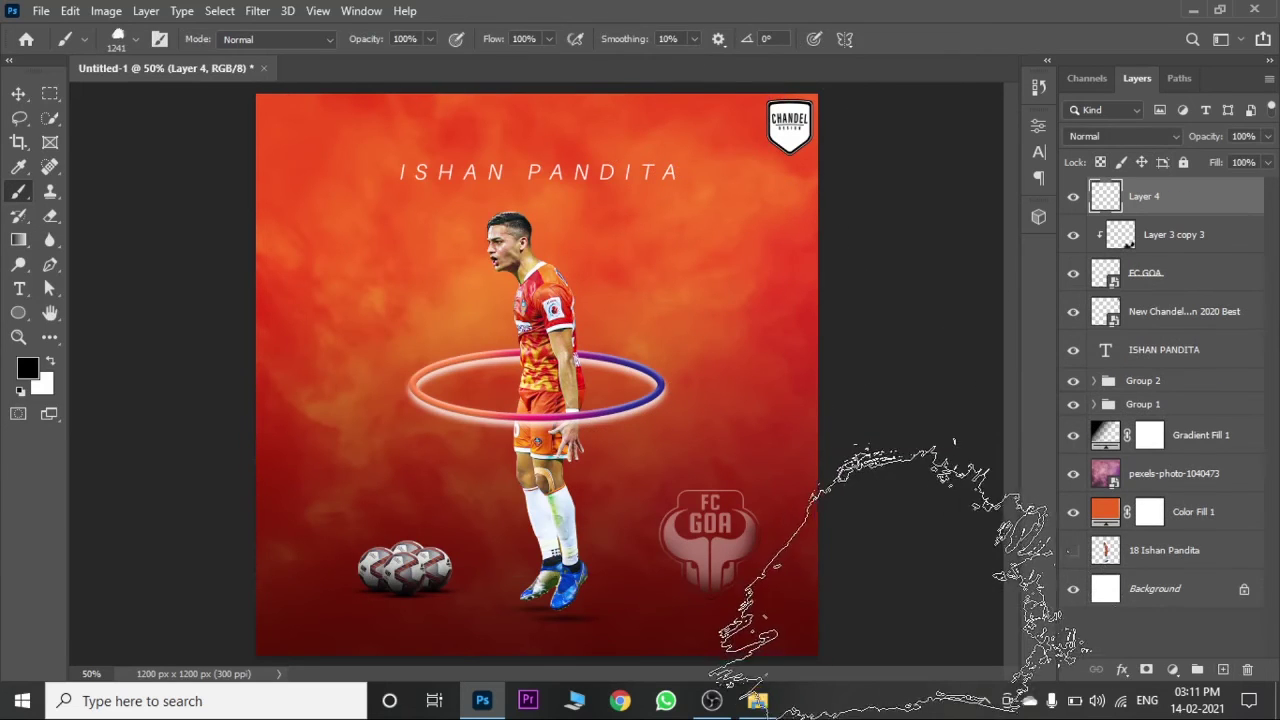
left_click(960, 560)
key("ctrl+minus")
key("ctrl+minus")
left_click(343, 221)
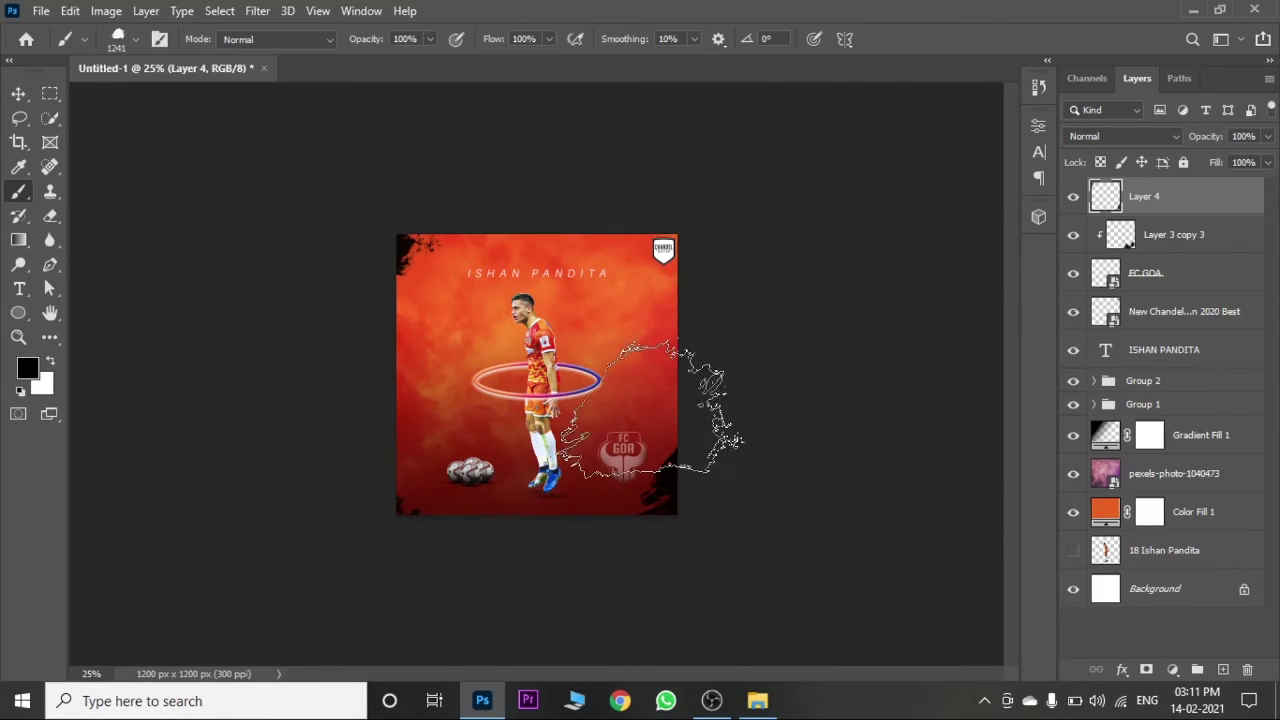
Step: Select the Chandel badge layer and drag the badge toward the lower left
left_click(18, 93)
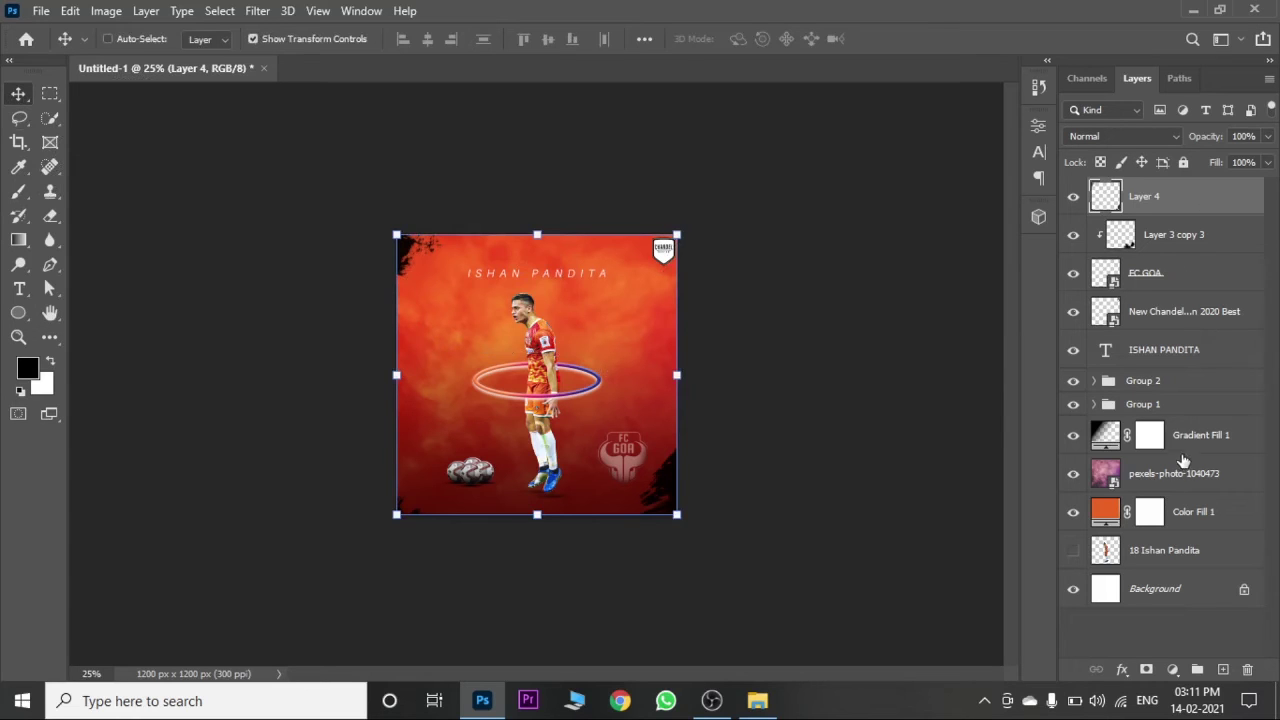
left_click(1177, 328)
left_click_drag(780, 283, 606, 480)
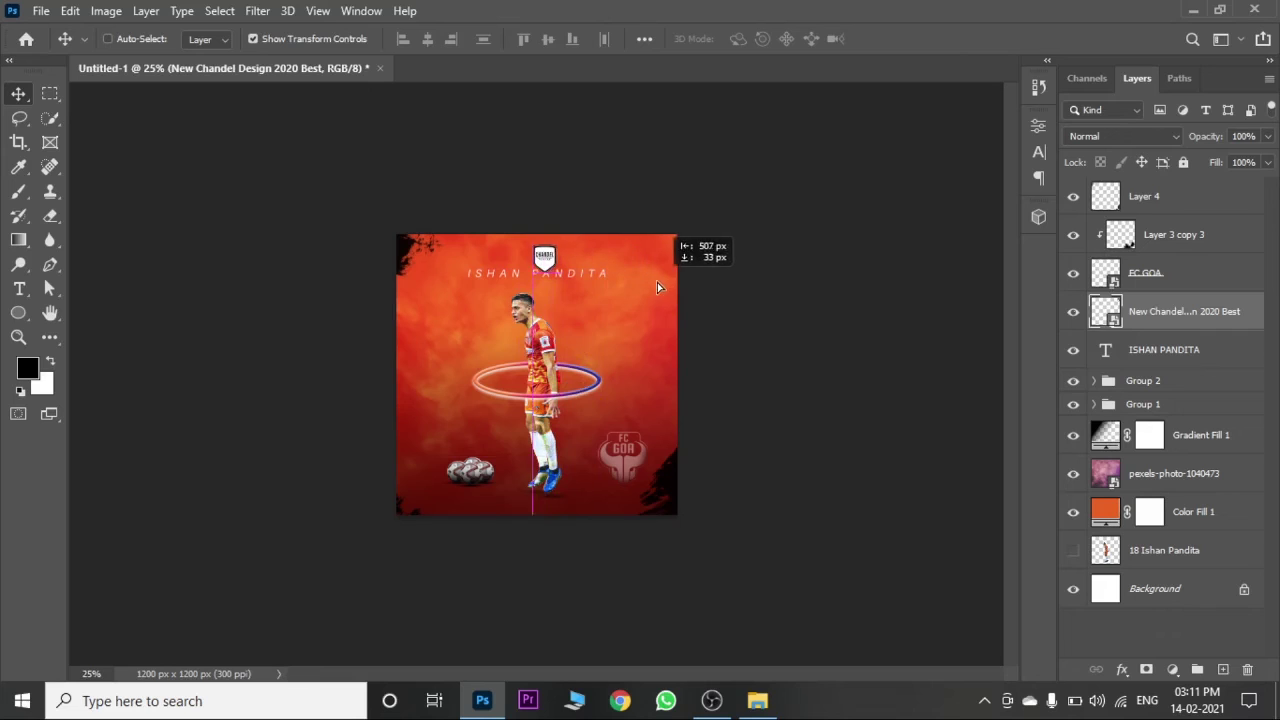
Step: Try the Chandel badge on the player's chest, then select texture Layer 4
mouse_move(606, 480)
left_mouse_down()
mouse_move(674, 376)
mouse_move(740, 311)
left_mouse_up()
key("ctrl+plus")
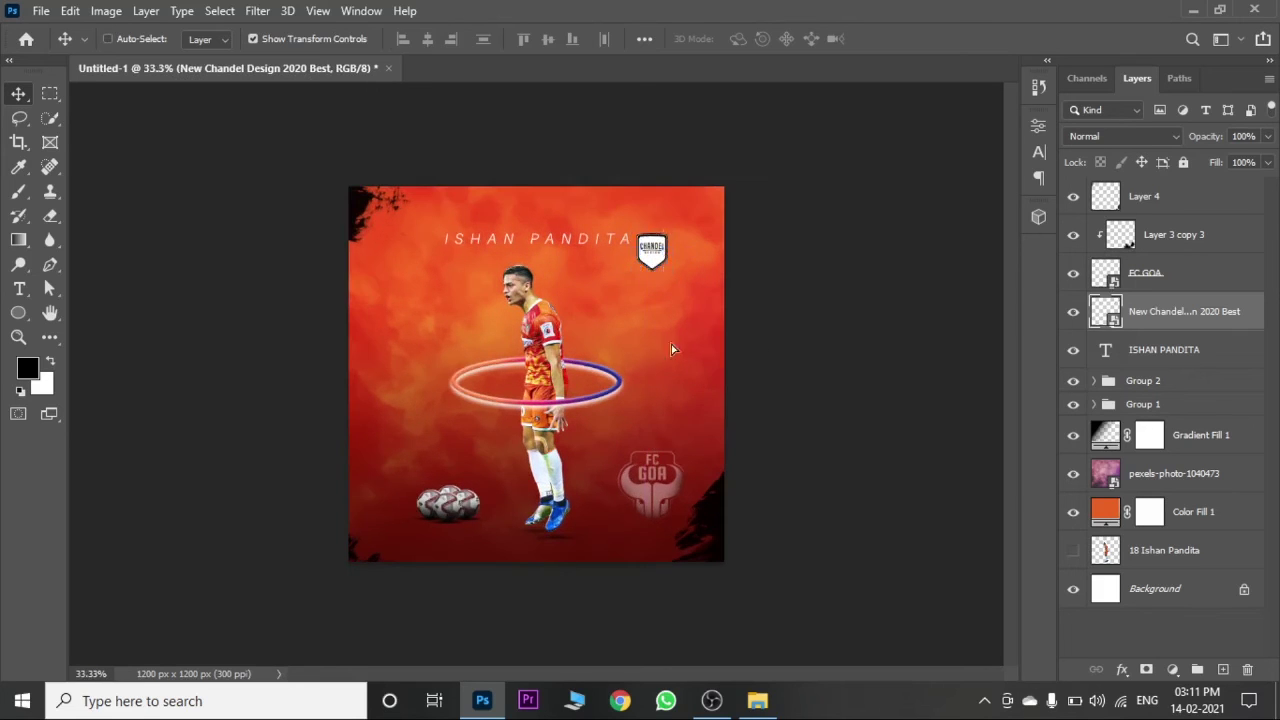
mouse_move(649, 351)
left_mouse_down()
mouse_move(702, 316)
mouse_move(692, 333)
left_mouse_up()
key("b")
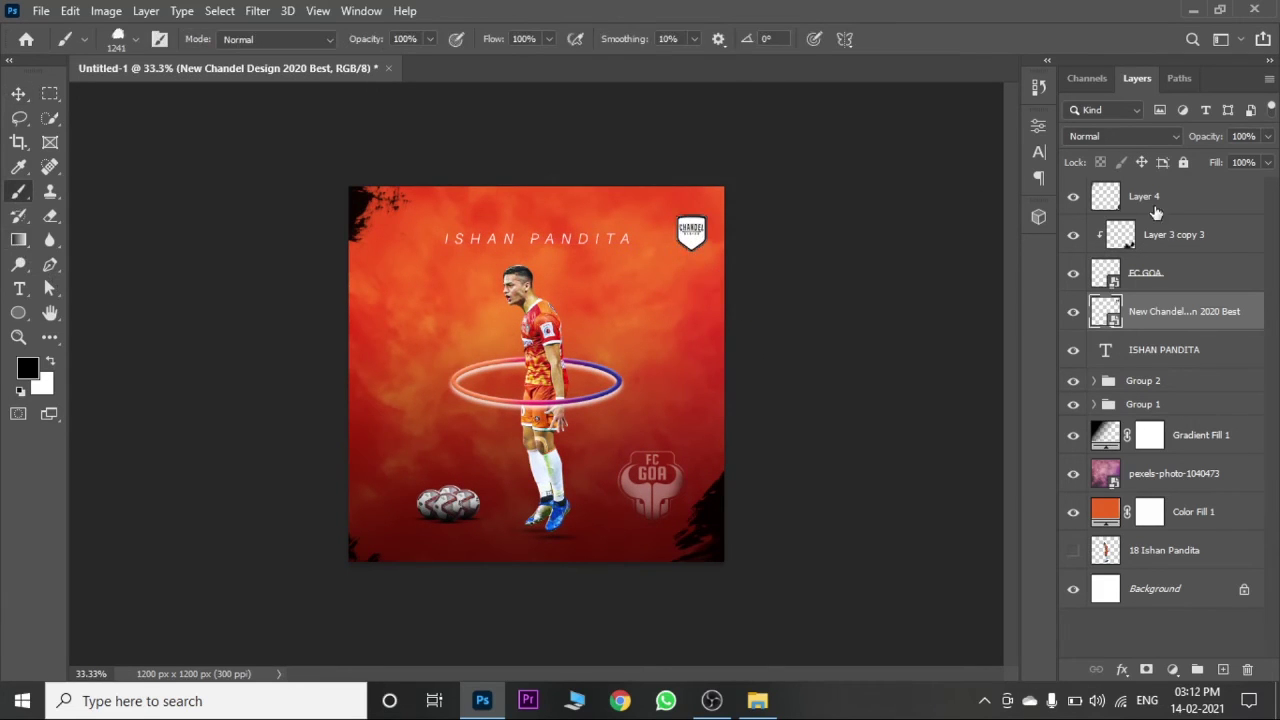
left_click(1155, 212)
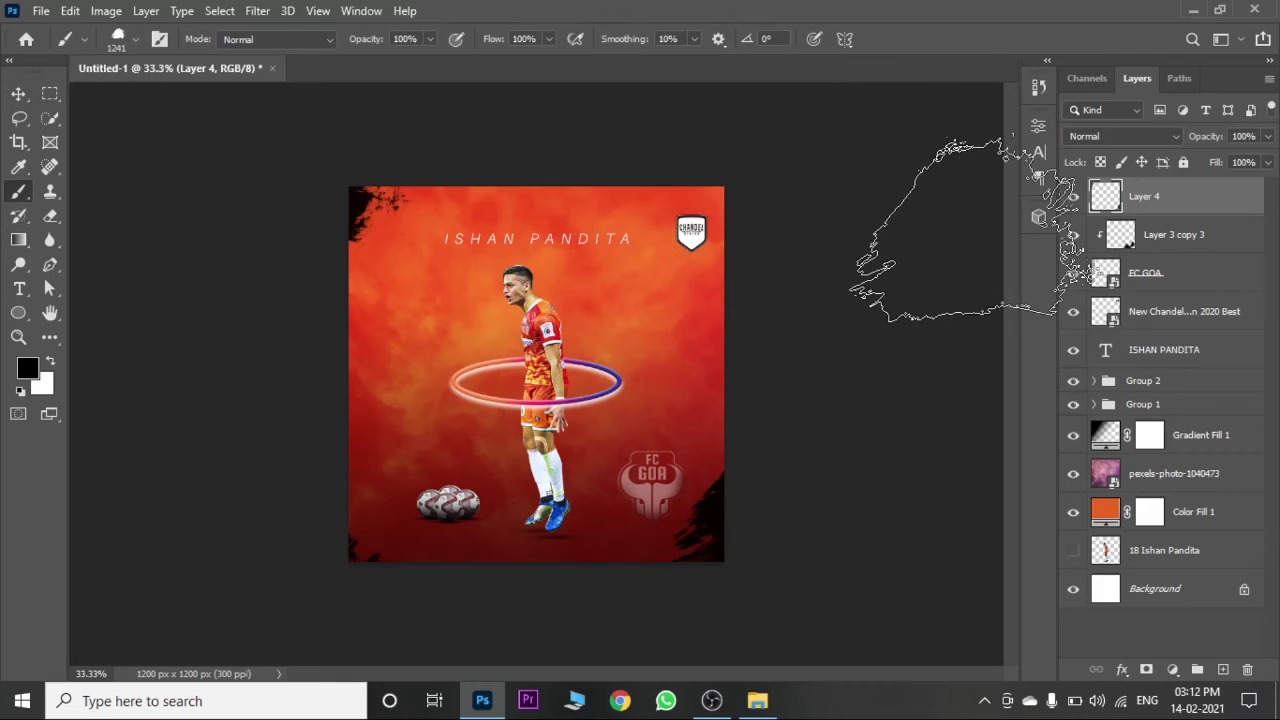
Step: Move the Chandel badge down beside the balls into the bottom-left corner
left_click(19, 93)
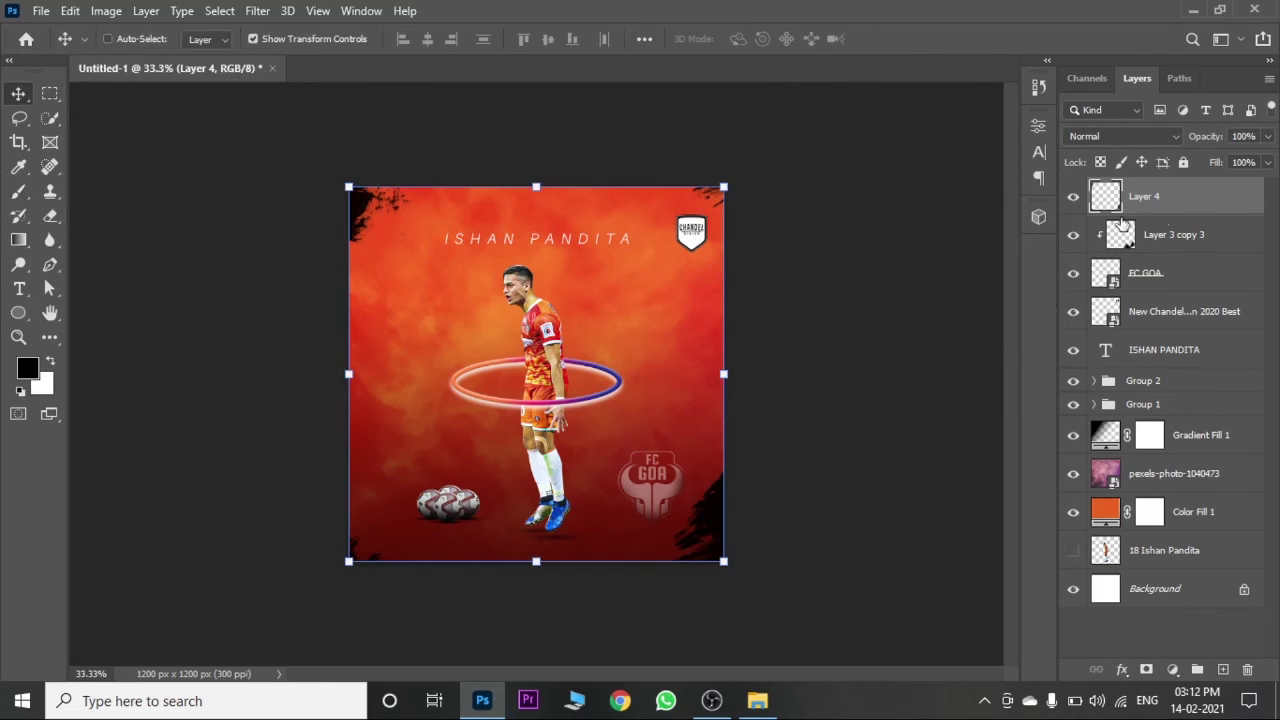
left_click(1217, 310)
left_click_drag(863, 346, 585, 500)
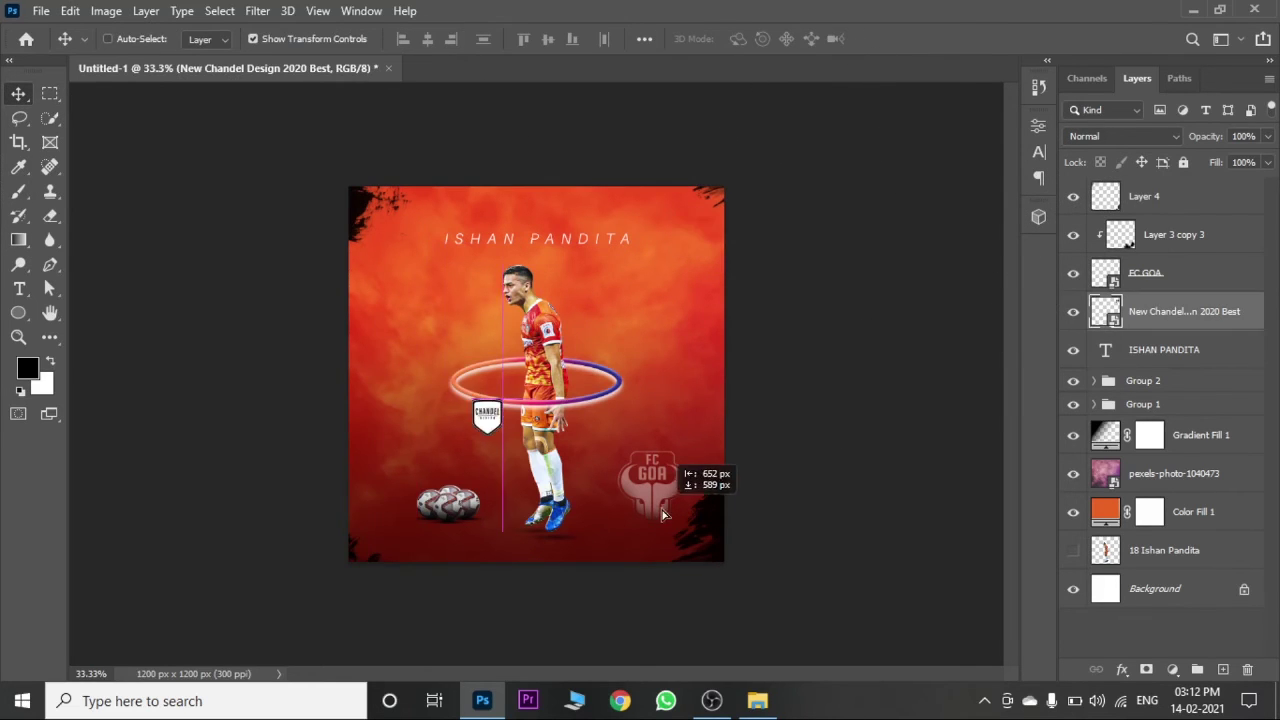
left_click_drag(529, 427, 513, 470)
left_click_drag(379, 500, 373, 517)
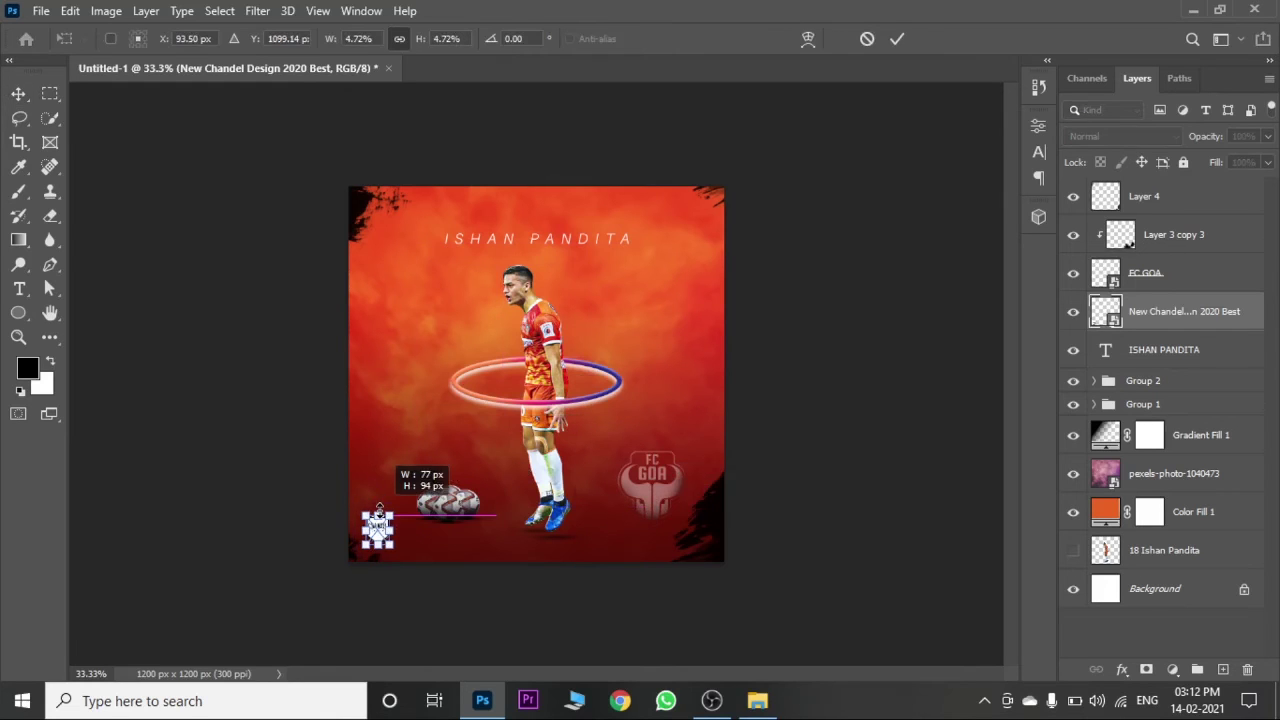
left_click_drag(636, 398, 636, 397)
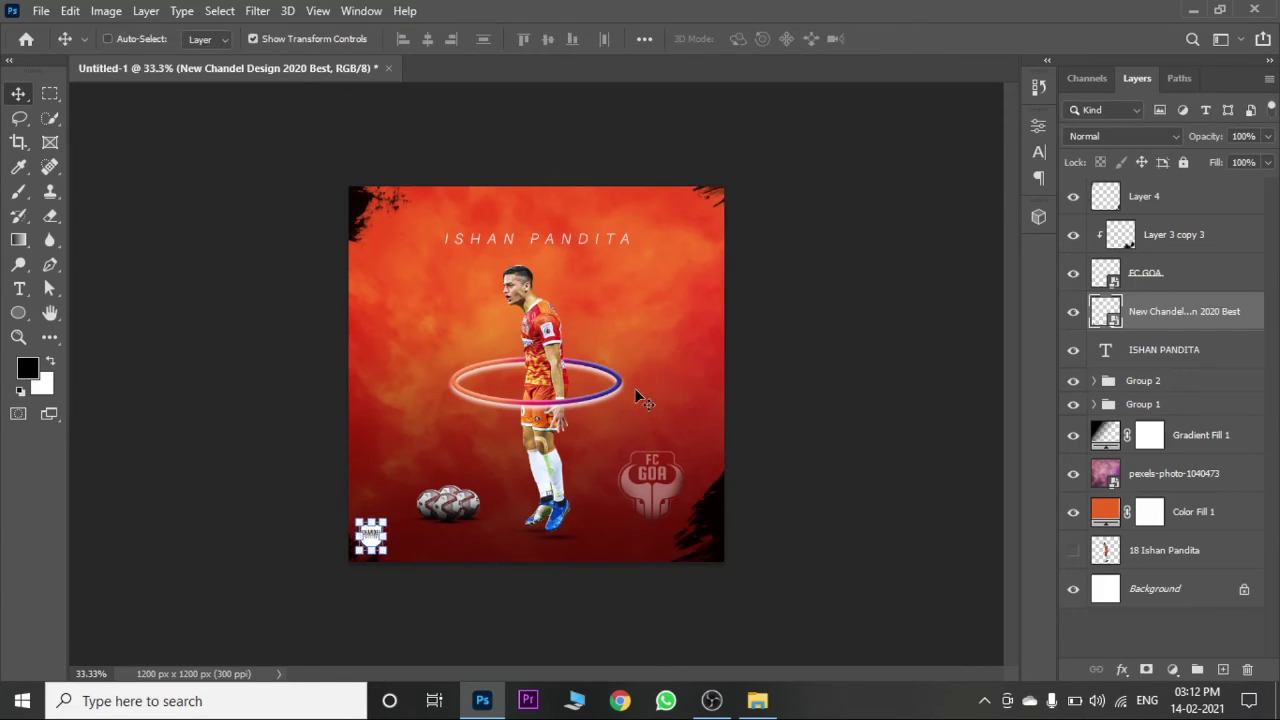
Step: Place the Chandel badge onto the front football and shrink it to fit the ball
key("ctrl+plus")
key("ctrl+plus")
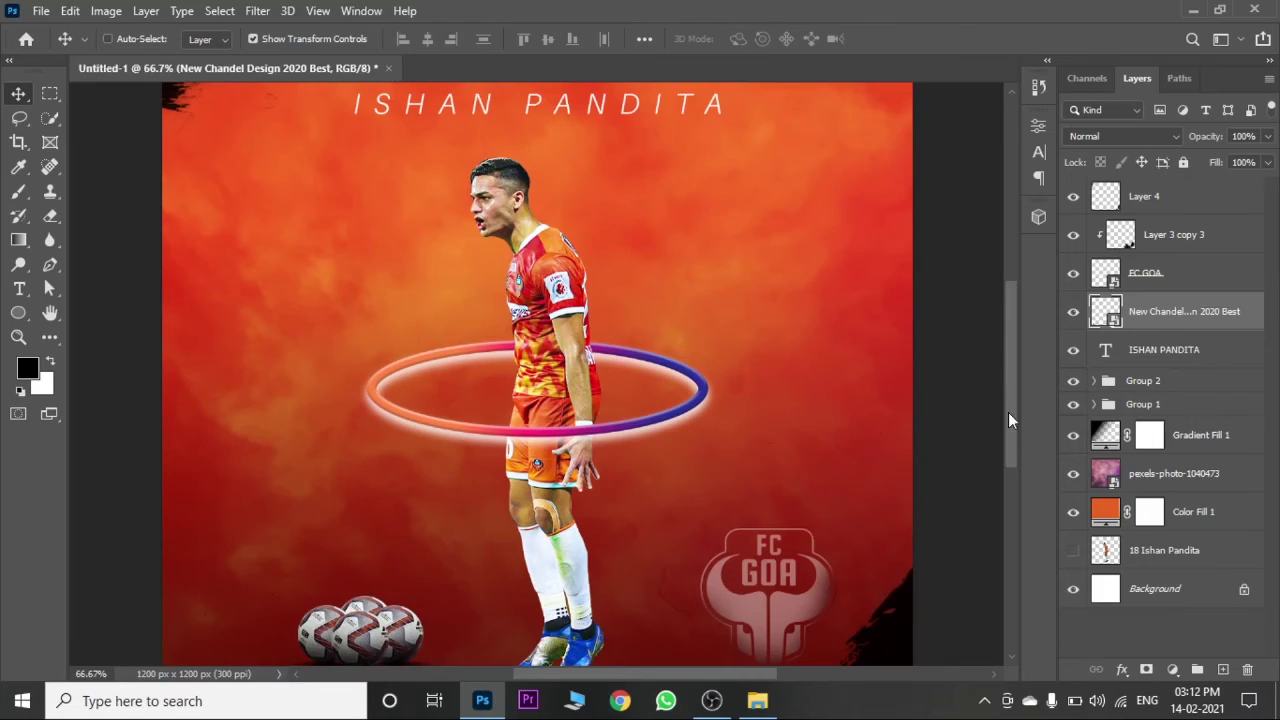
left_click_drag(1008, 412, 1014, 480)
key("ctrl+plus")
left_click_drag(71, 560, 285, 545)
key("ctrl+t")
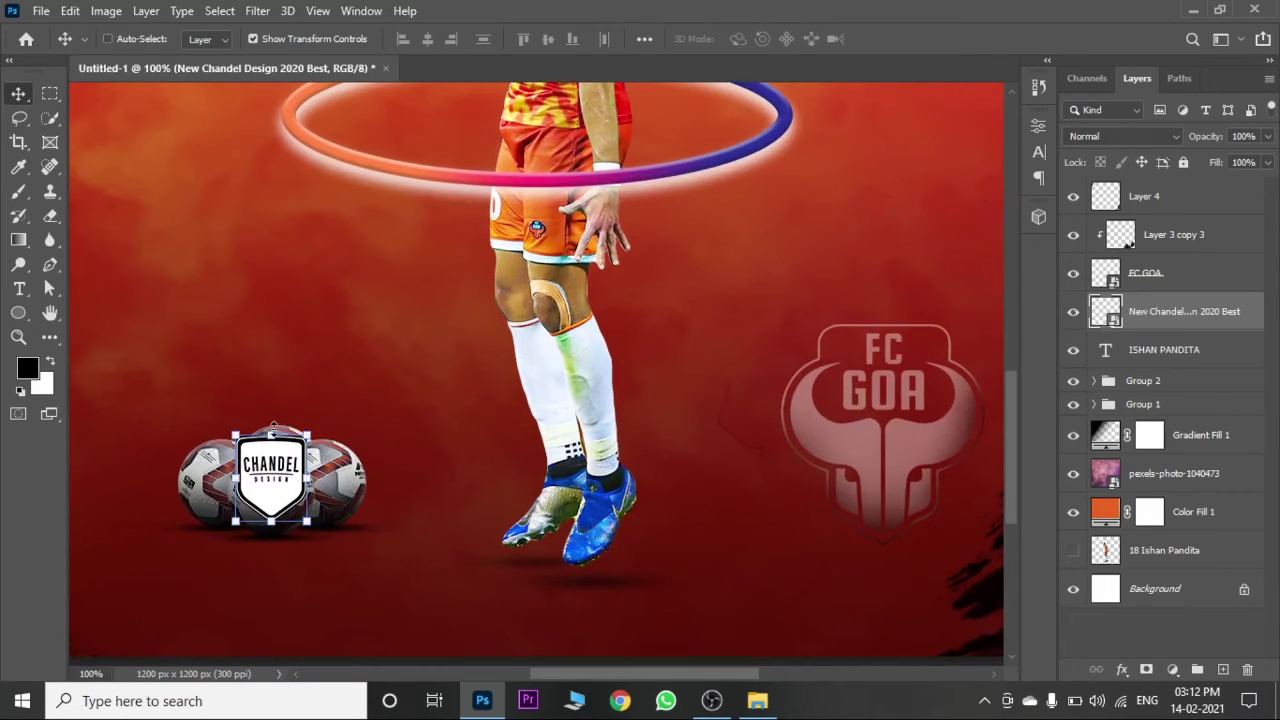
left_click_drag(178, 505, 265, 450)
left_click(897, 38)
type("46")
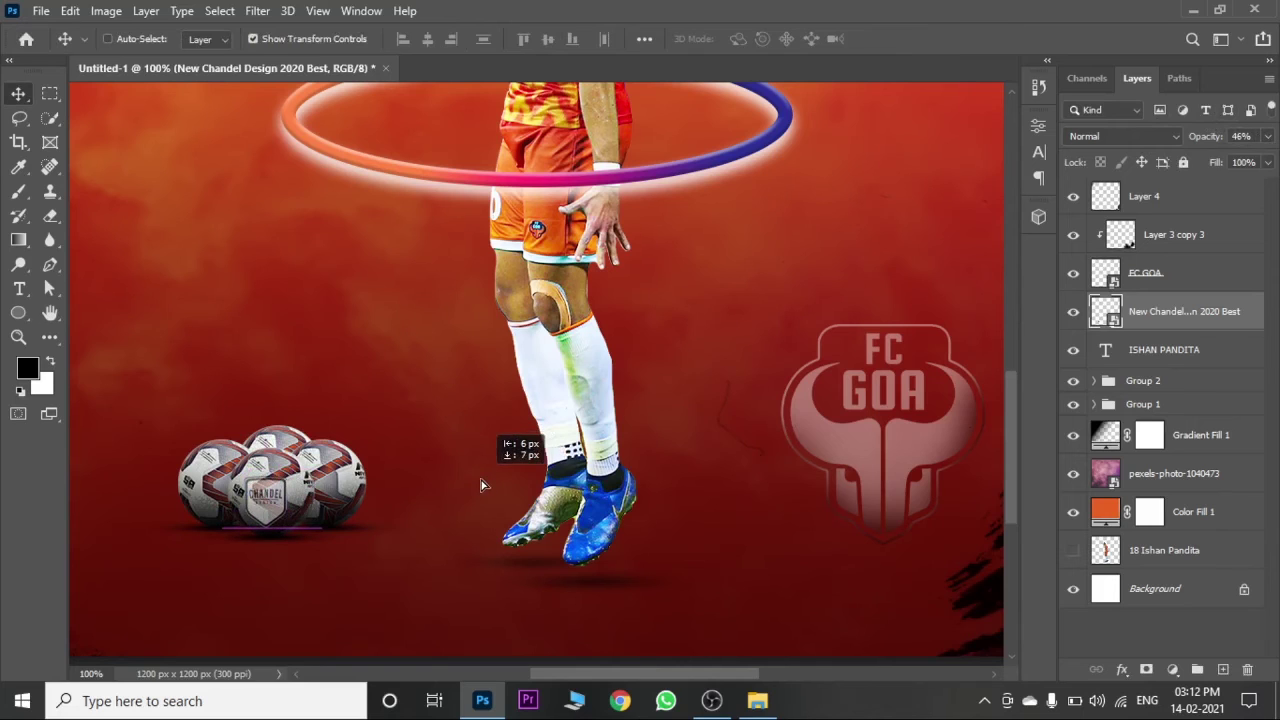
Step: Set the Chandel logo layer on the football to Overlay blending at 77% opacity
left_click(1200, 590)
key("ctrl+minus")
key("ctrl+minus")
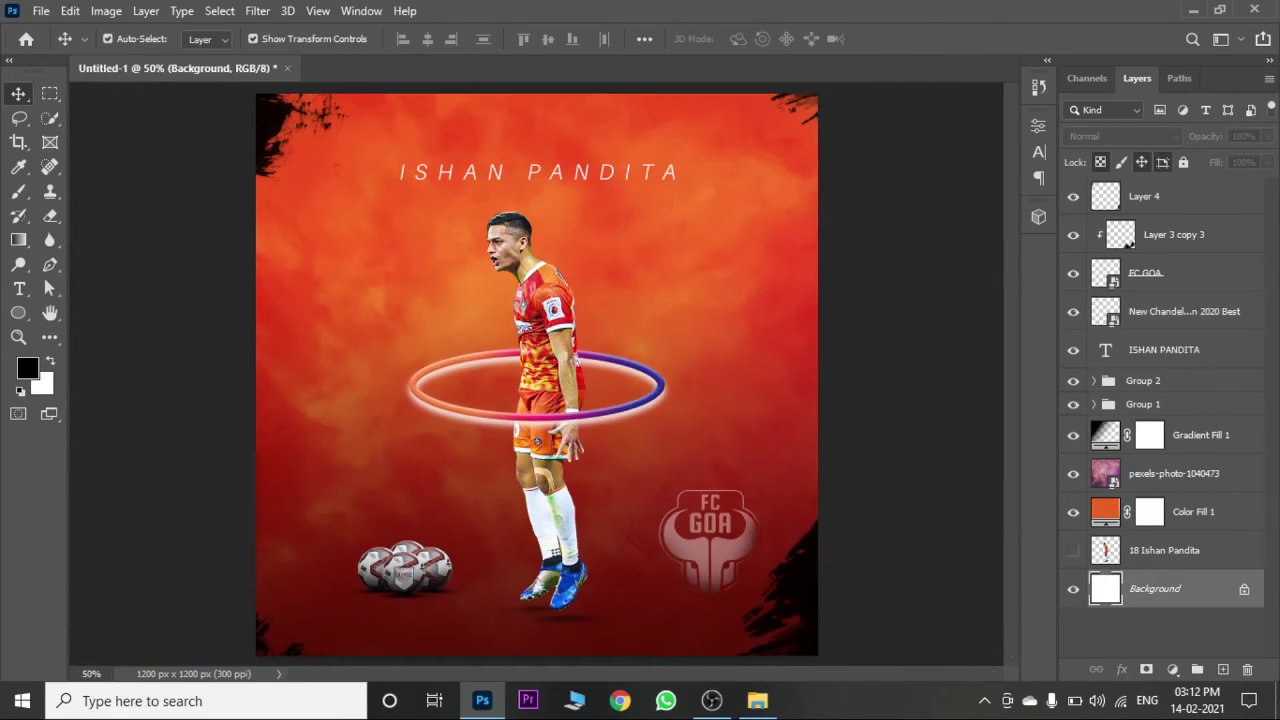
left_click(1190, 308)
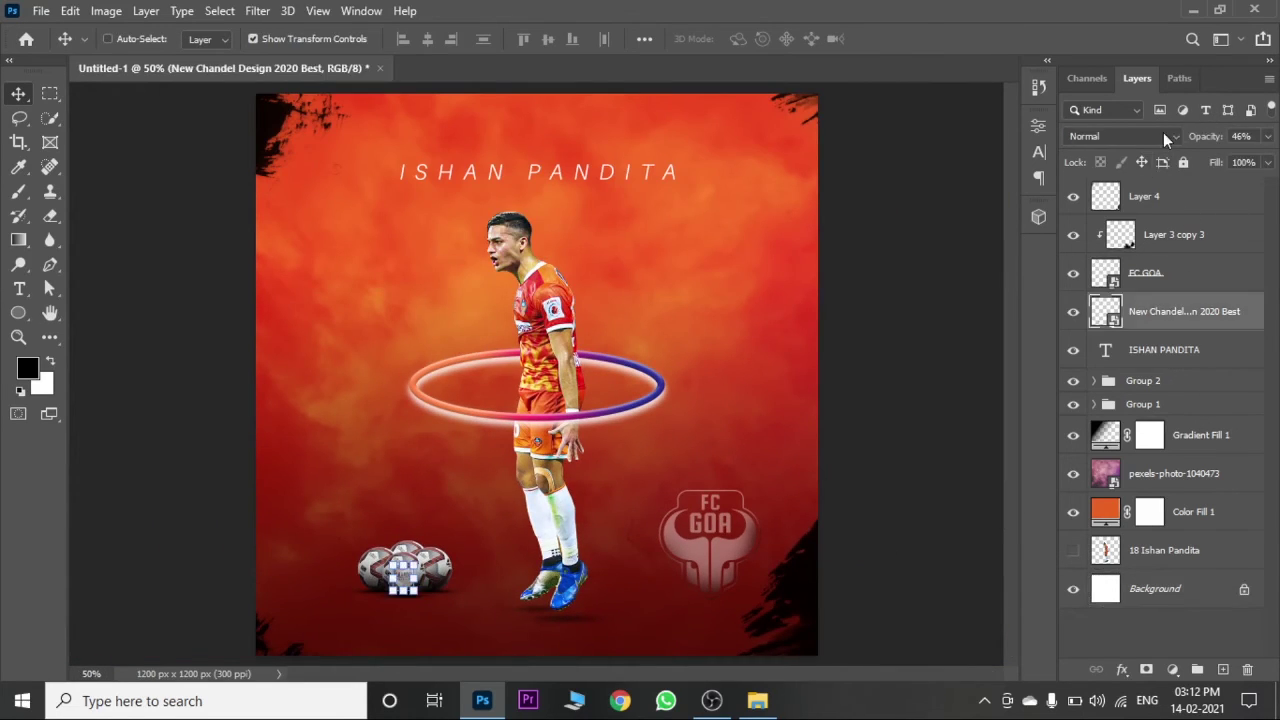
left_click(1163, 134)
left_click(1196, 582)
key("ctrl+plus")
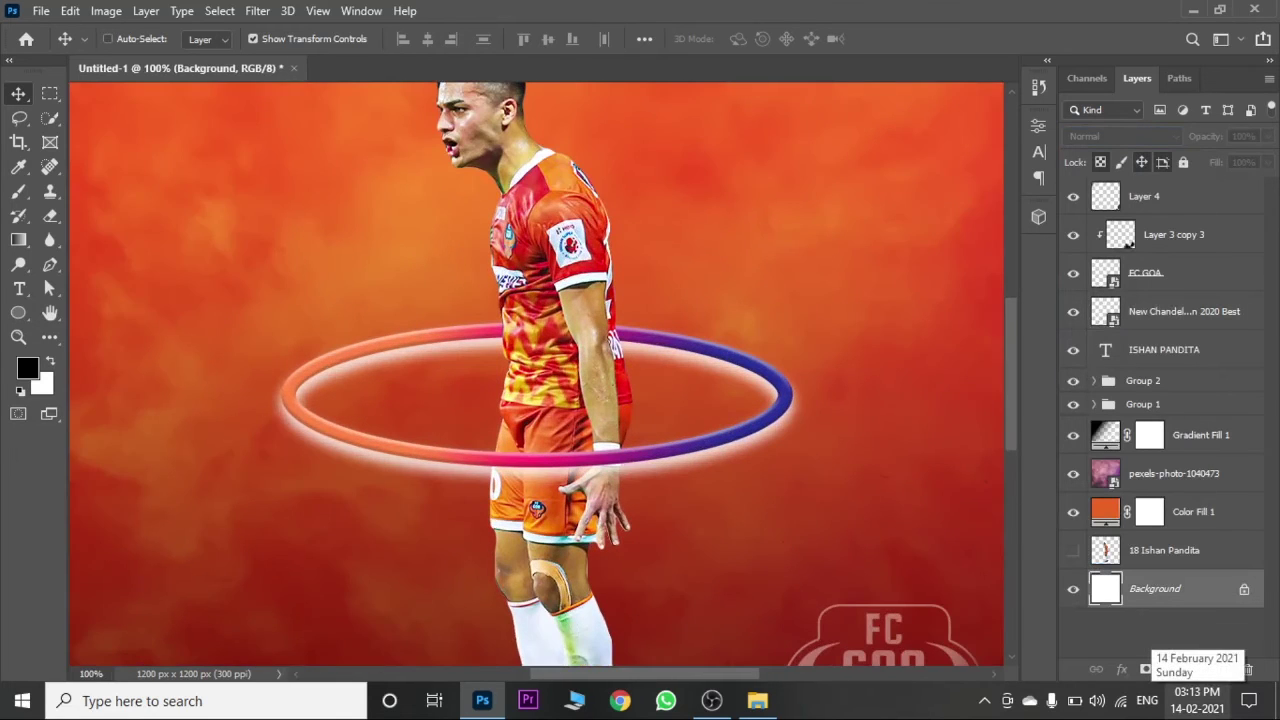
left_click(1000, 476)
key("Return")
scroll(1013, 479, "down", 3)
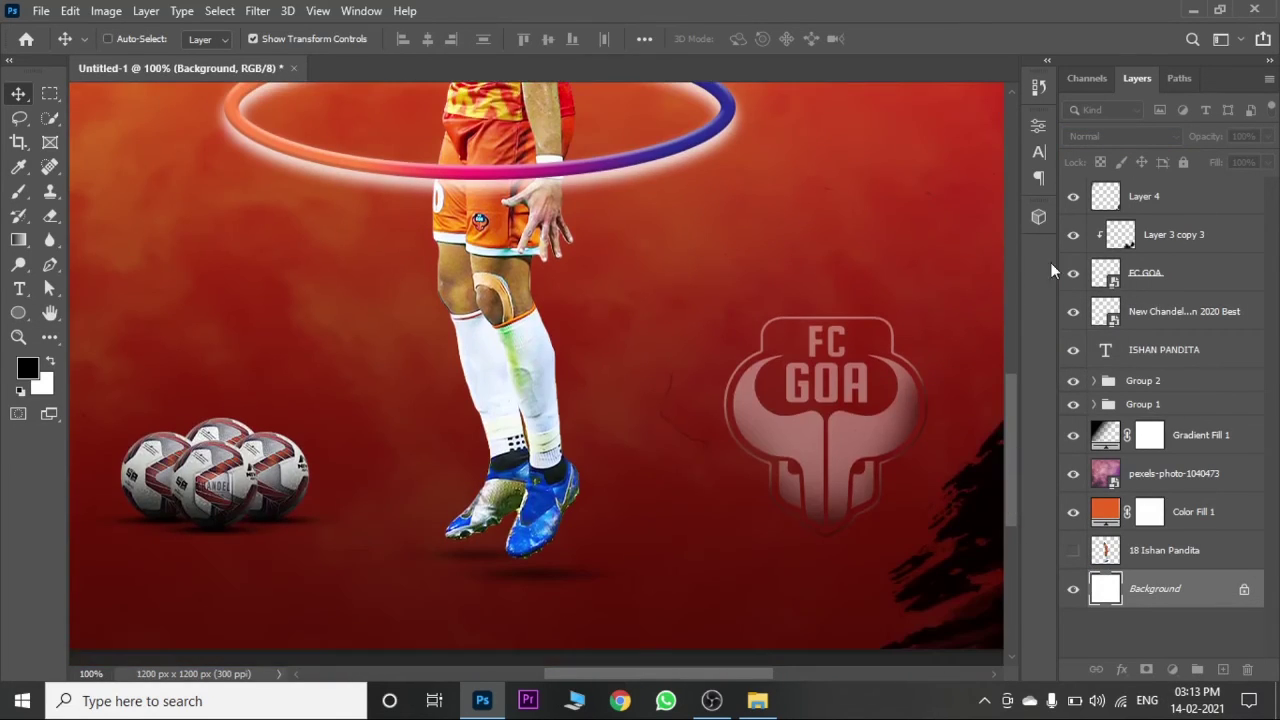
left_click(1174, 328)
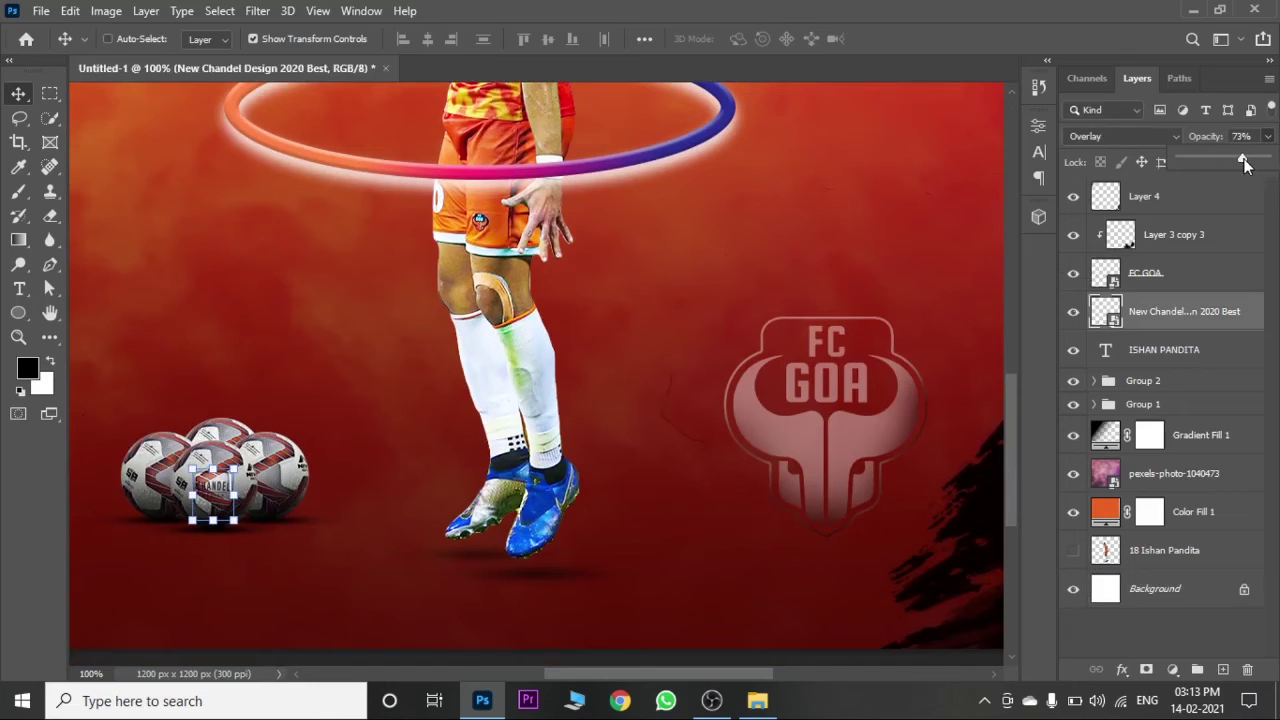
left_click_drag(667, 432, 600, 412)
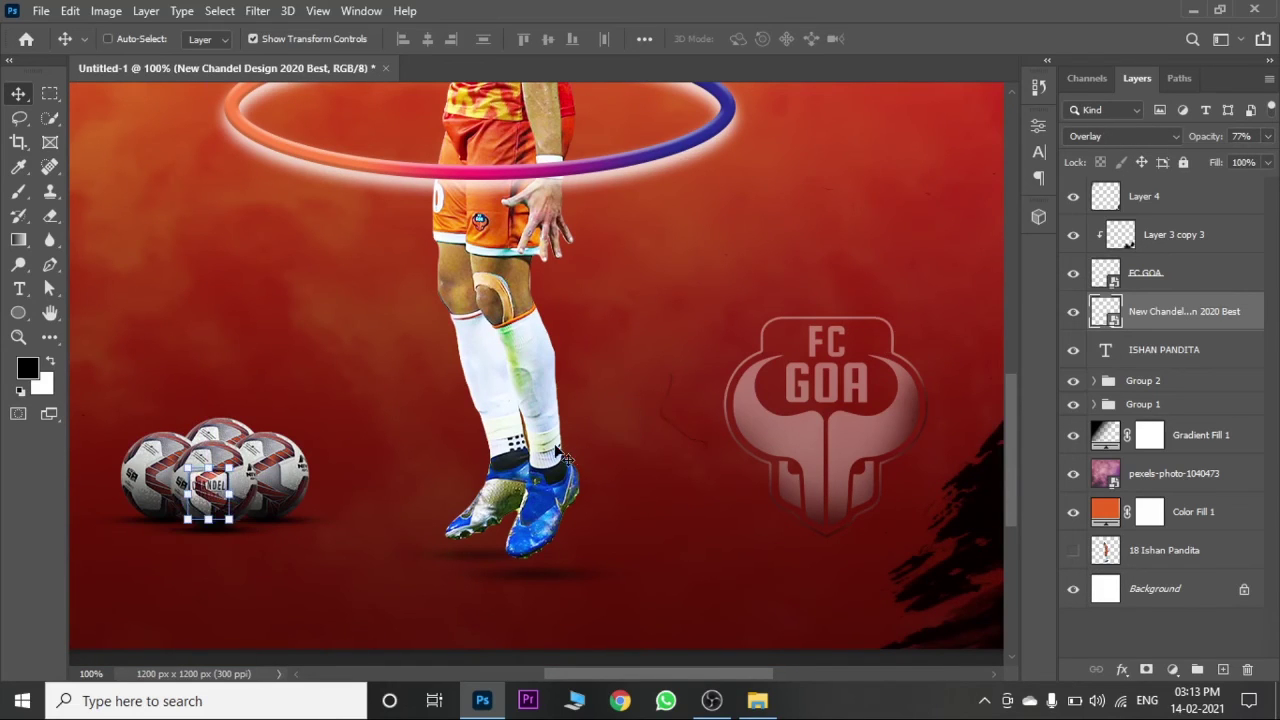
key("ctrl+minus")
key("ctrl+minus")
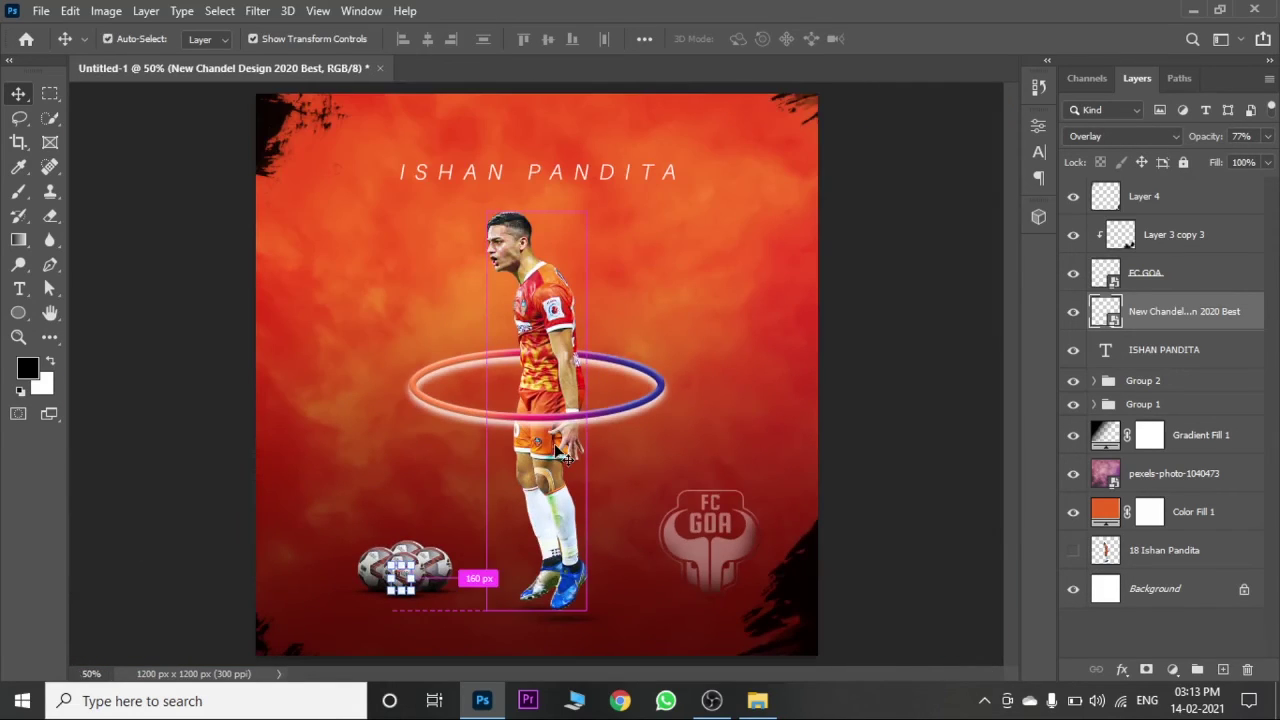
Step: Type the text CHANDEL DESIGN as a new line left of the player
left_click(19, 288)
left_click(319, 312)
type("CH")
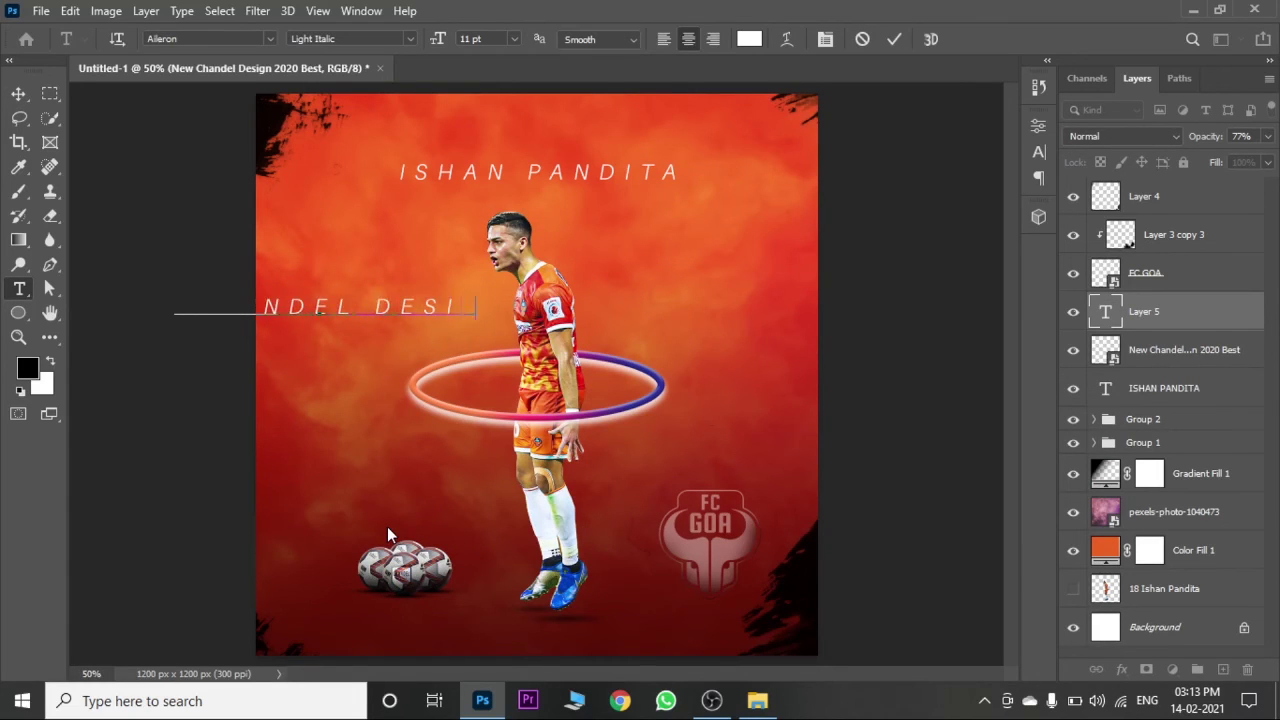
left_click(894, 38)
Step: Format the text as Aileron SemiBold Italic, 4 pt, with tracking 0
left_click(825, 39)
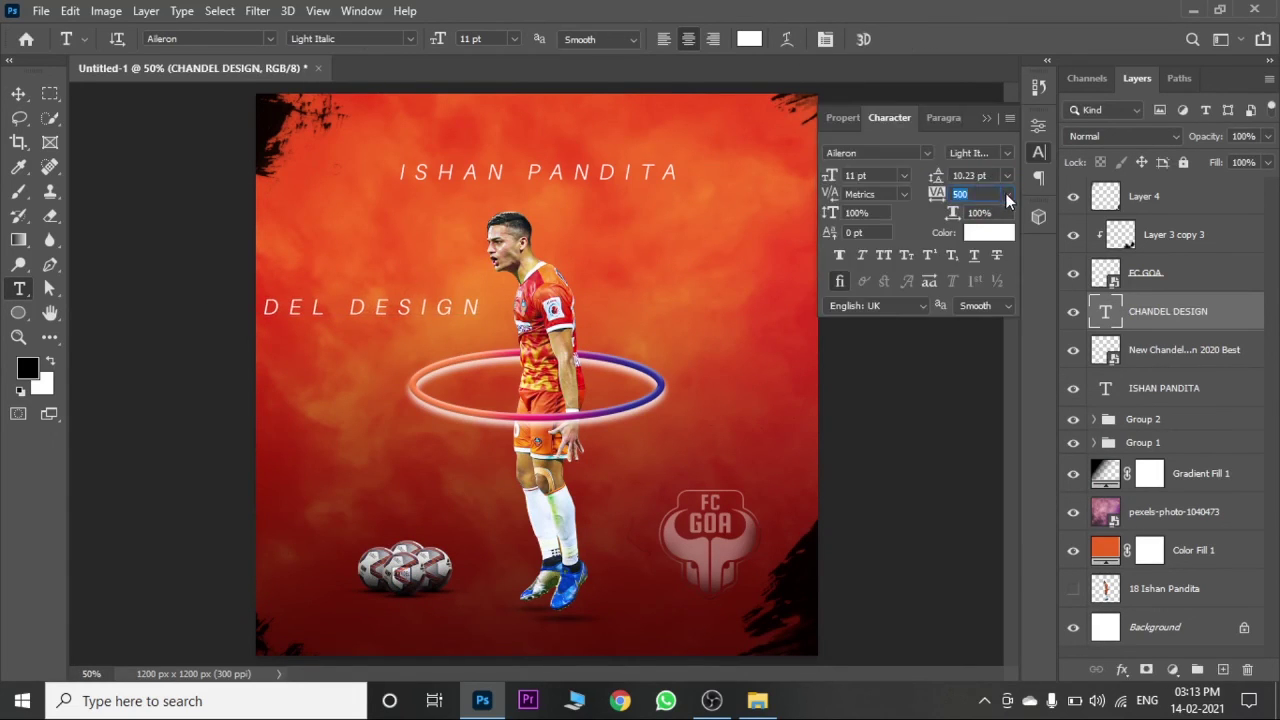
left_click(1007, 194)
left_click(975, 307)
left_click_drag(445, 42, 439, 42)
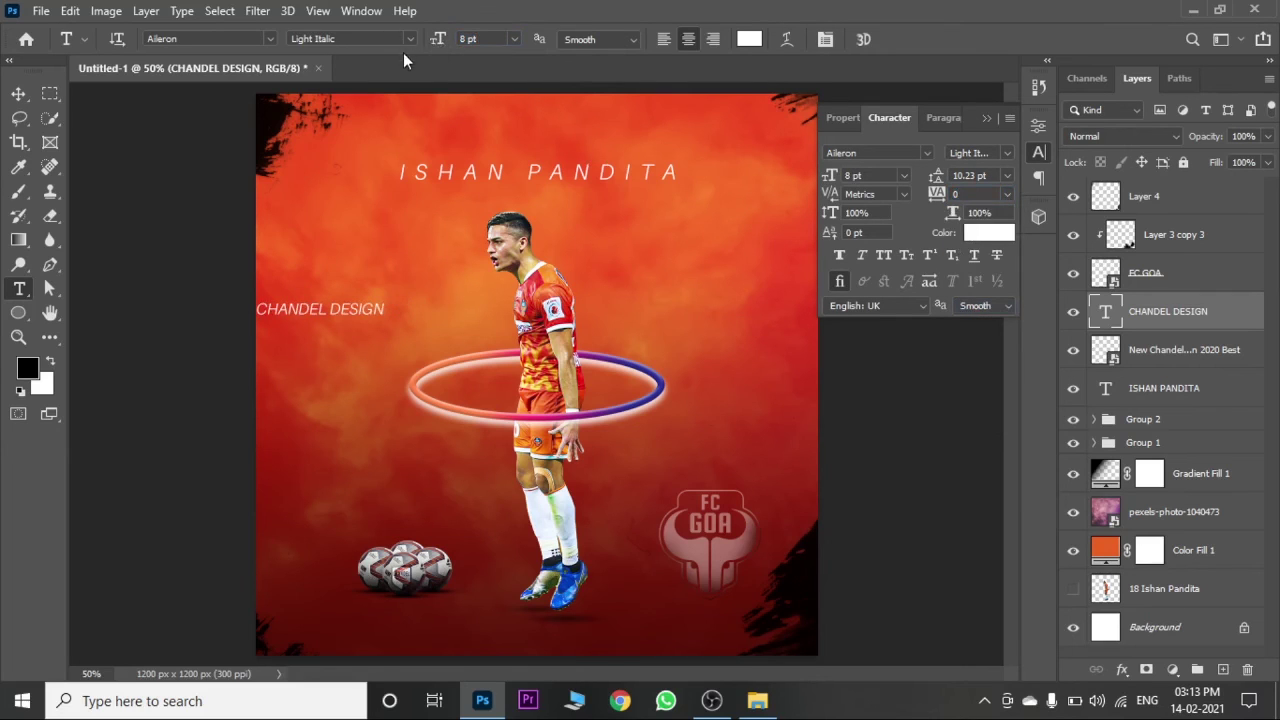
left_click(405, 39)
left_click(330, 255)
left_click(410, 39)
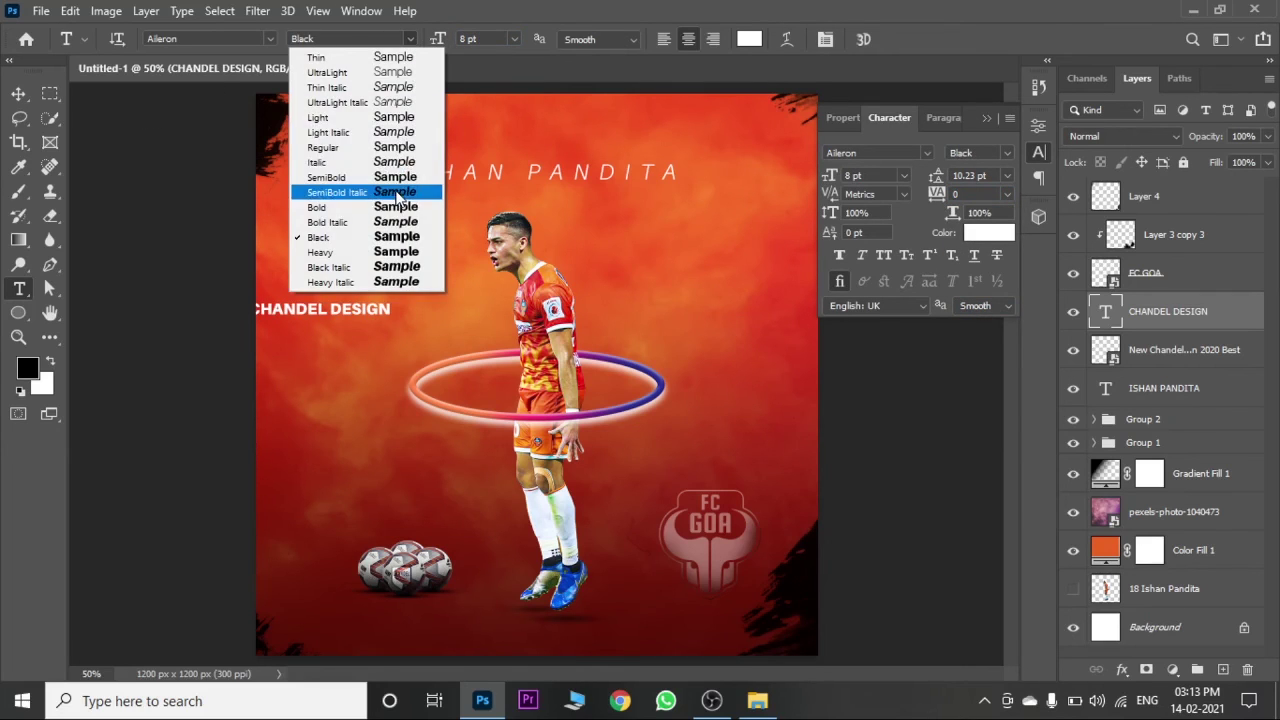
left_click(330, 274)
left_click_drag(441, 40, 436, 40)
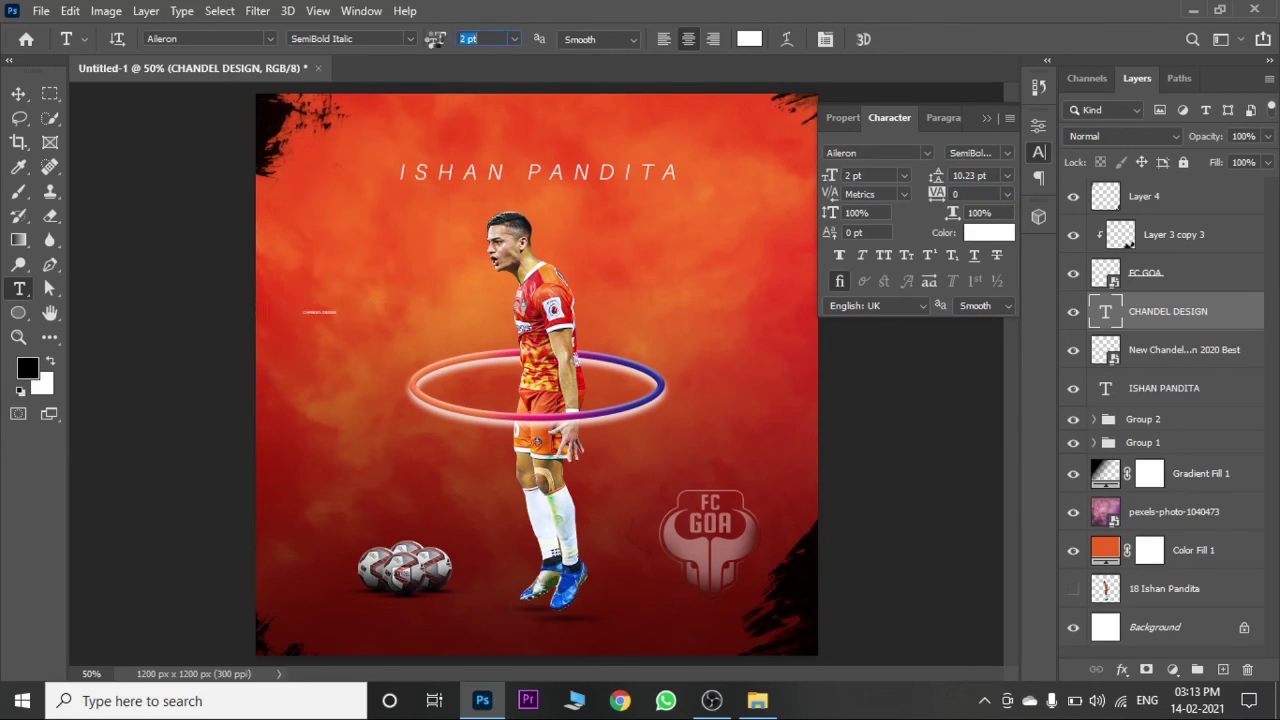
Step: Move the text beside the player's shin and rotate it to run vertically along it
left_click(16, 92)
mouse_move(372, 289)
left_mouse_down()
mouse_move(650, 459)
mouse_move(522, 533)
mouse_move(600, 530)
mouse_move(568, 545)
mouse_move(638, 496)
left_mouse_up()
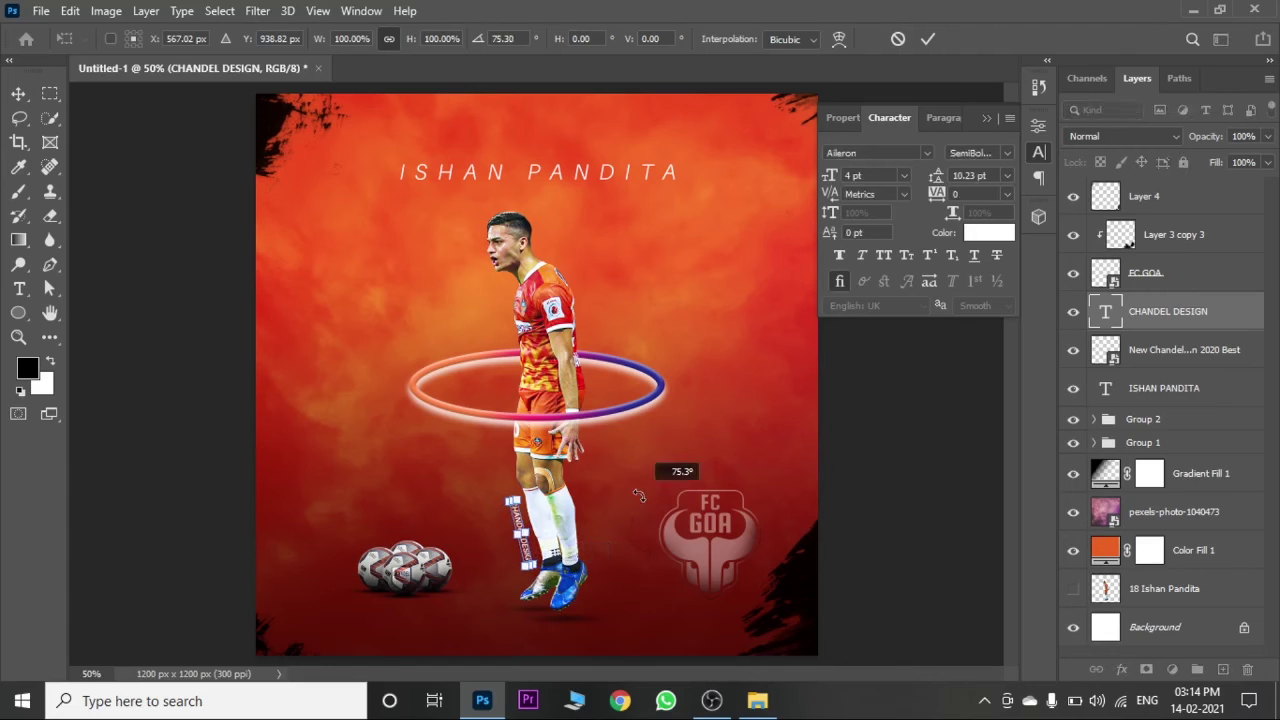
left_click(926, 40)
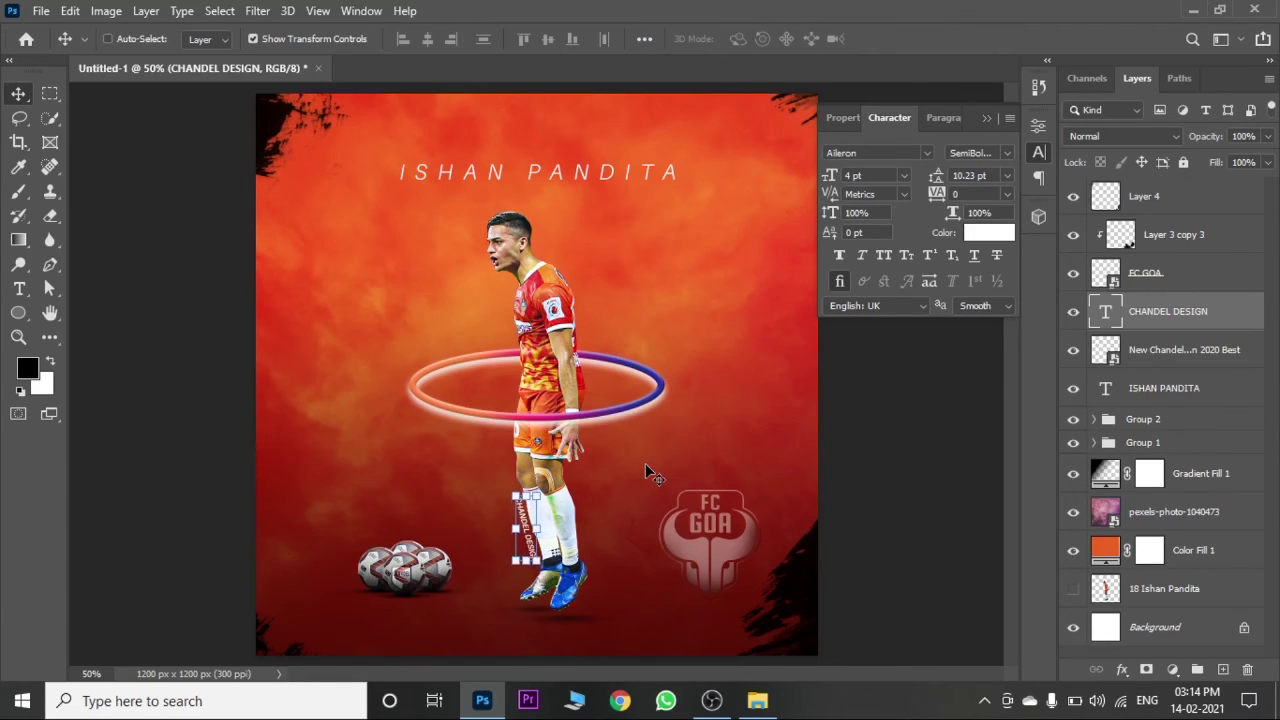
key("ctrl+plus")
key("ctrl+plus")
scroll(1012, 489, "down", 3)
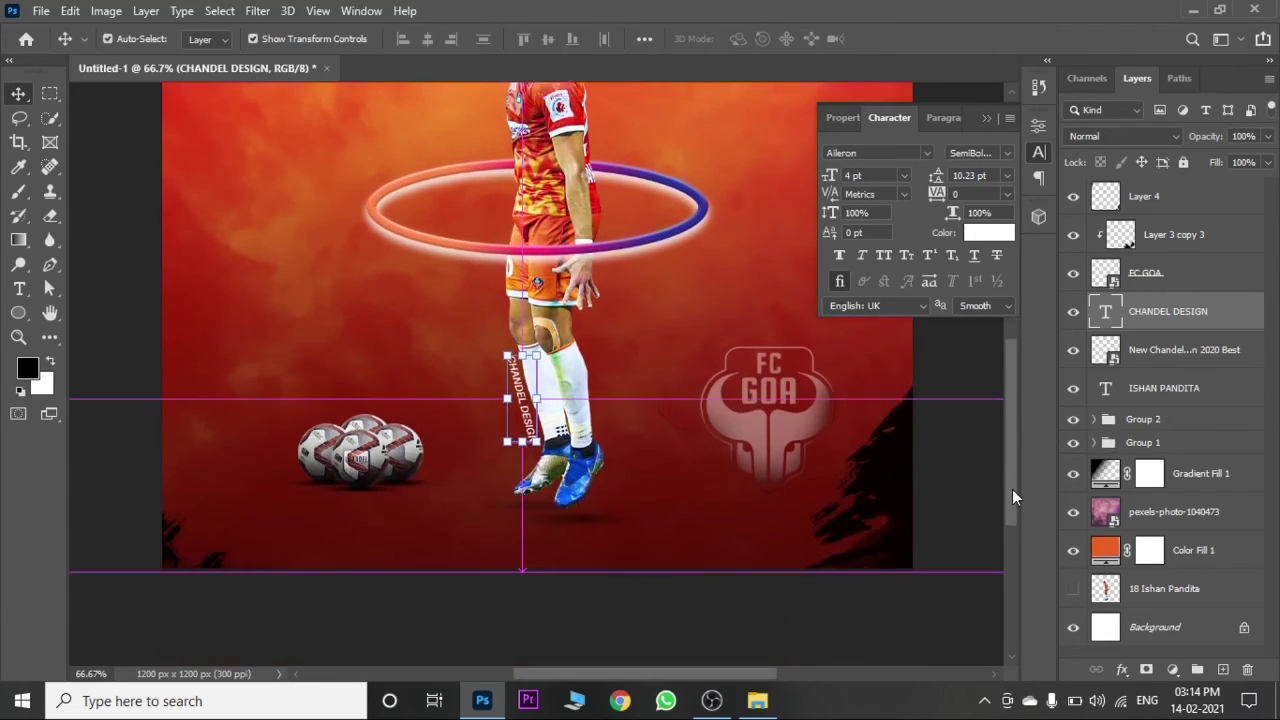
key("ctrl+plus")
left_click_drag(546, 298, 558, 280)
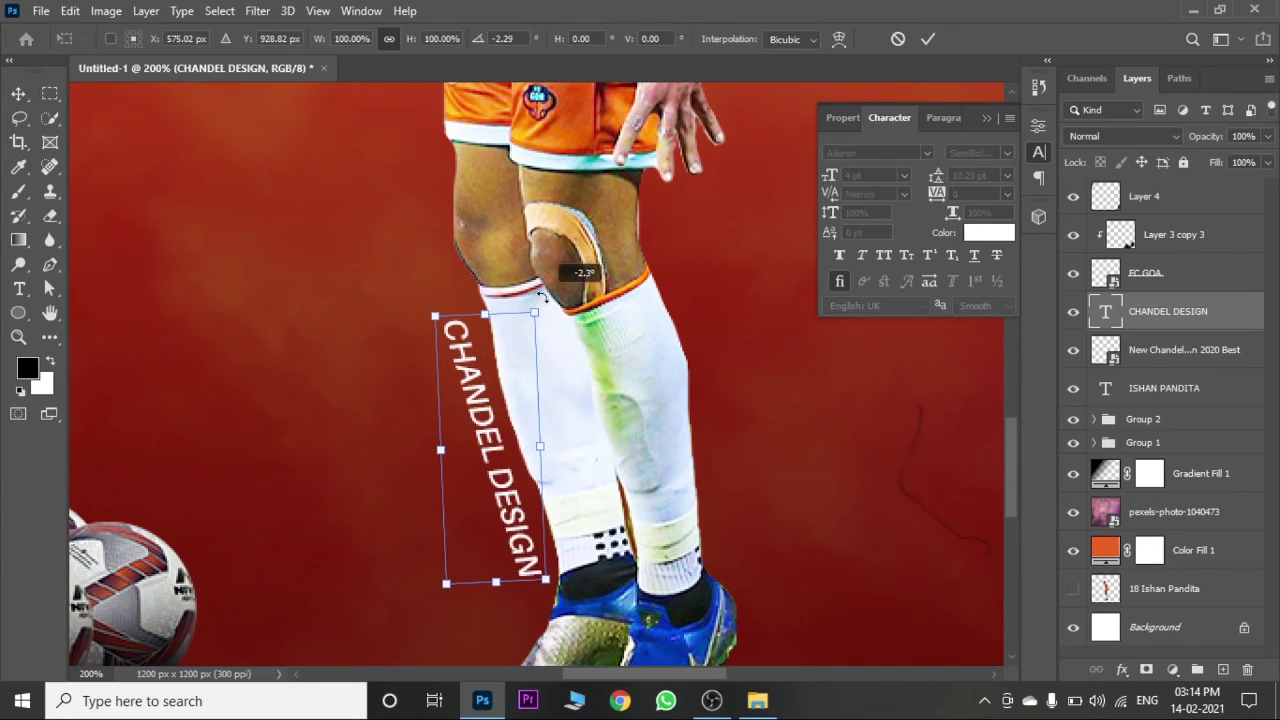
left_click(926, 40)
key("ctrl+minus")
key("ctrl+minus")
key("ctrl+minus")
Step: Add a Color Lookup adjustment layer above the topmost layer
left_click(987, 118)
key("alt+comma")
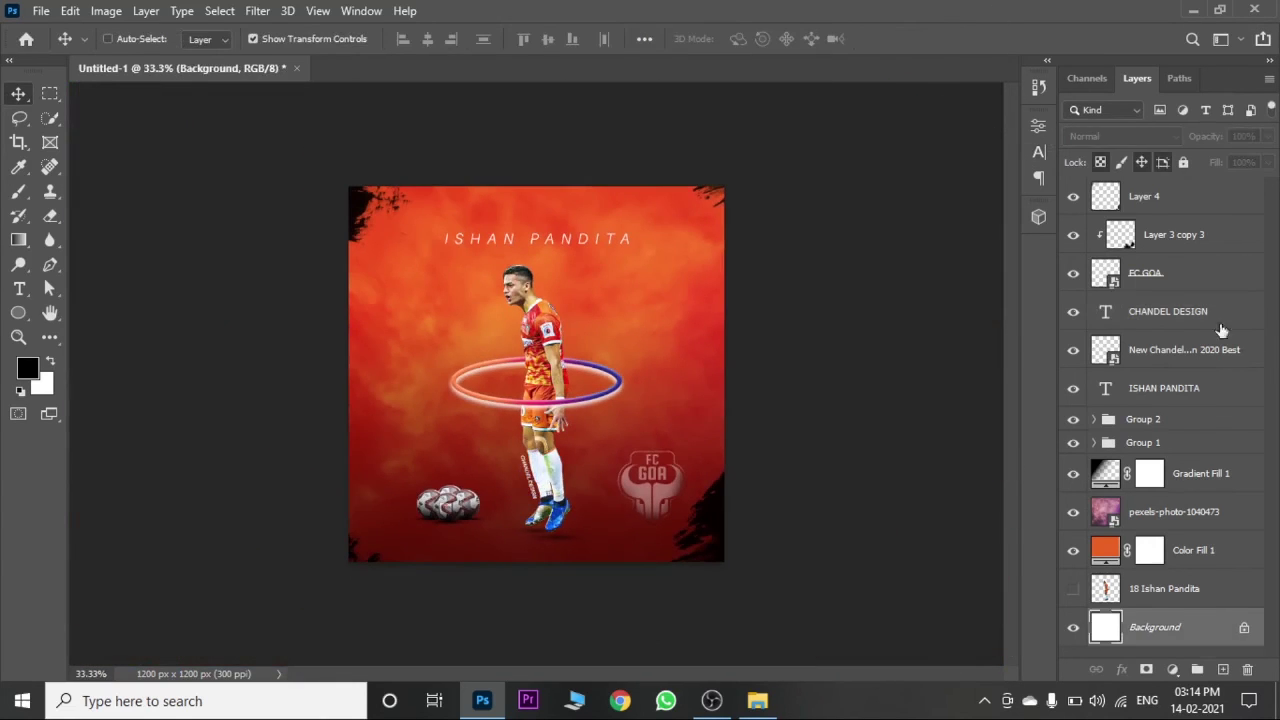
key("alt+period")
left_click(1172, 670)
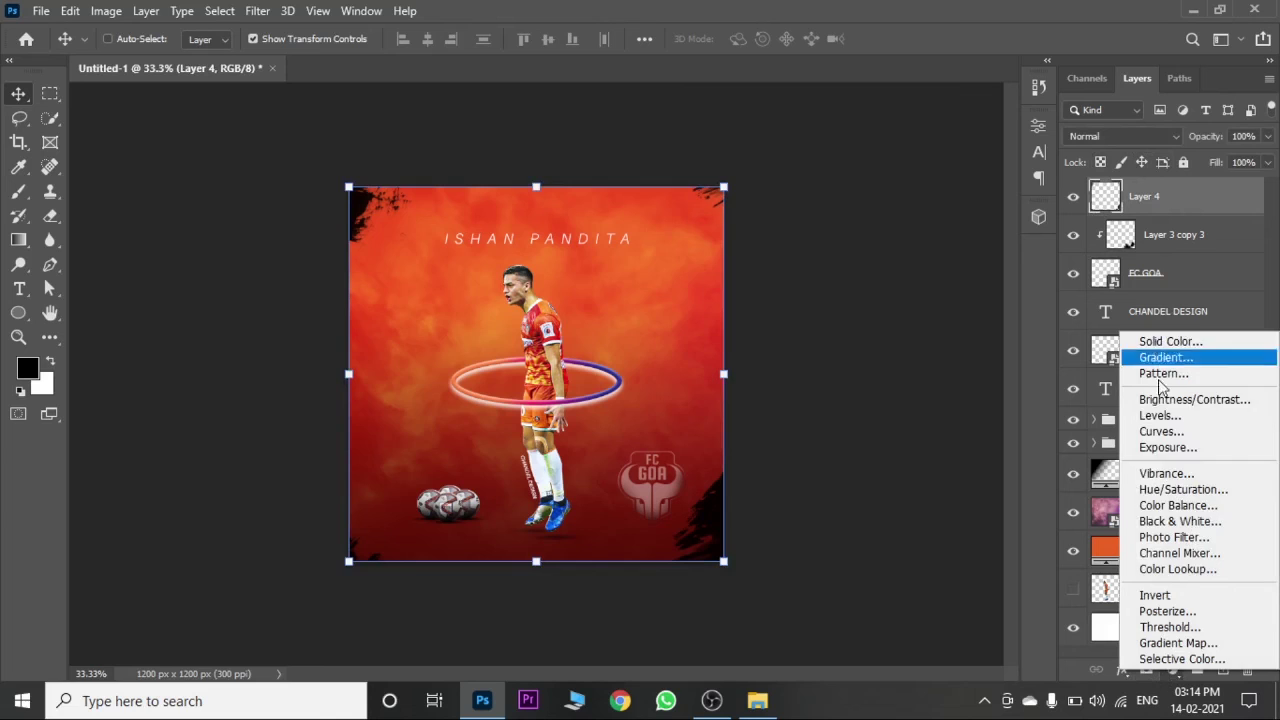
left_click(1185, 569)
Step: Set Crisp_Warm.look as the Color Lookup's 3DLUT file after trying the 2Strip and 3Strip looks
left_click(901, 181)
left_click(880, 85)
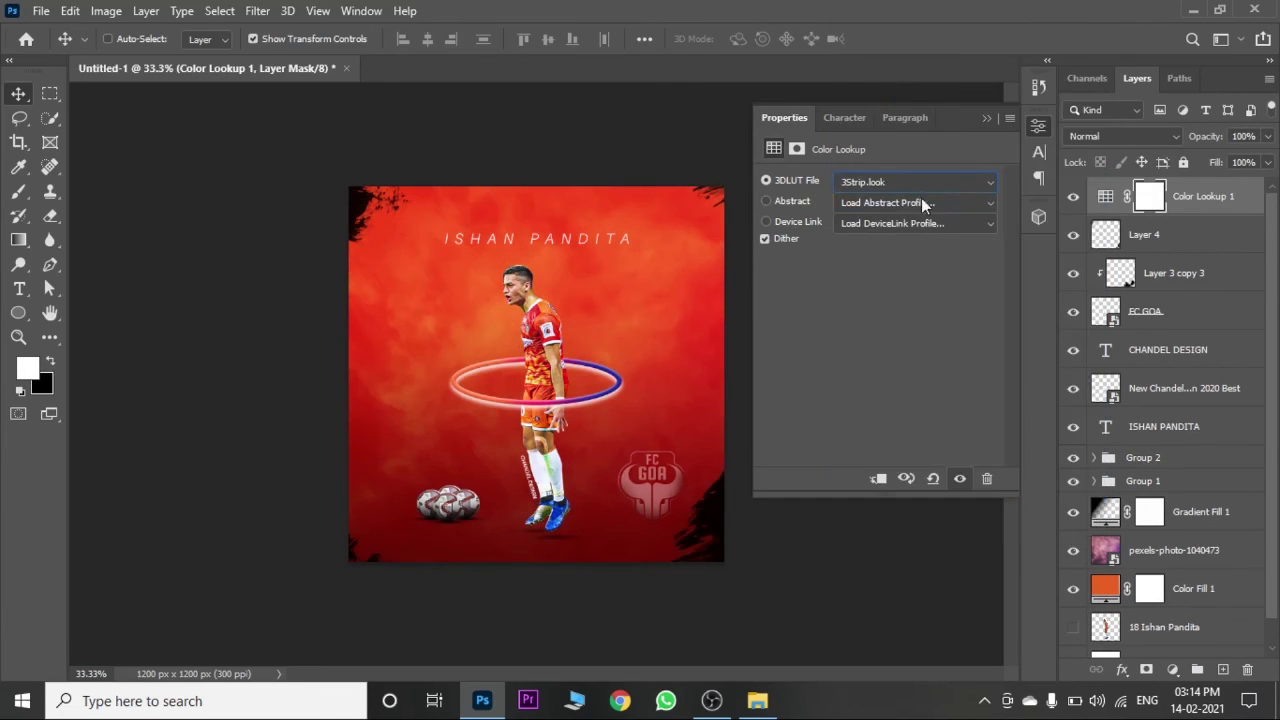
left_click(905, 181)
left_click(888, 83)
left_click(905, 181)
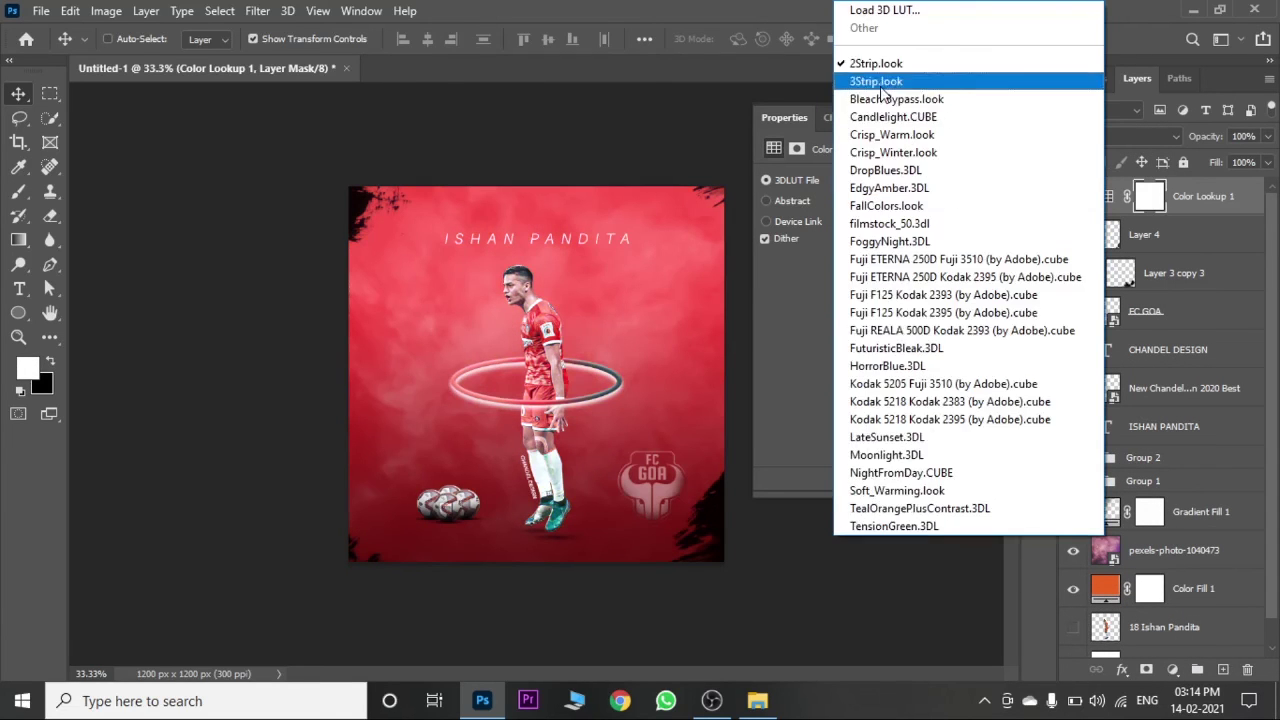
left_click(876, 81)
left_click(910, 182)
left_click(892, 134)
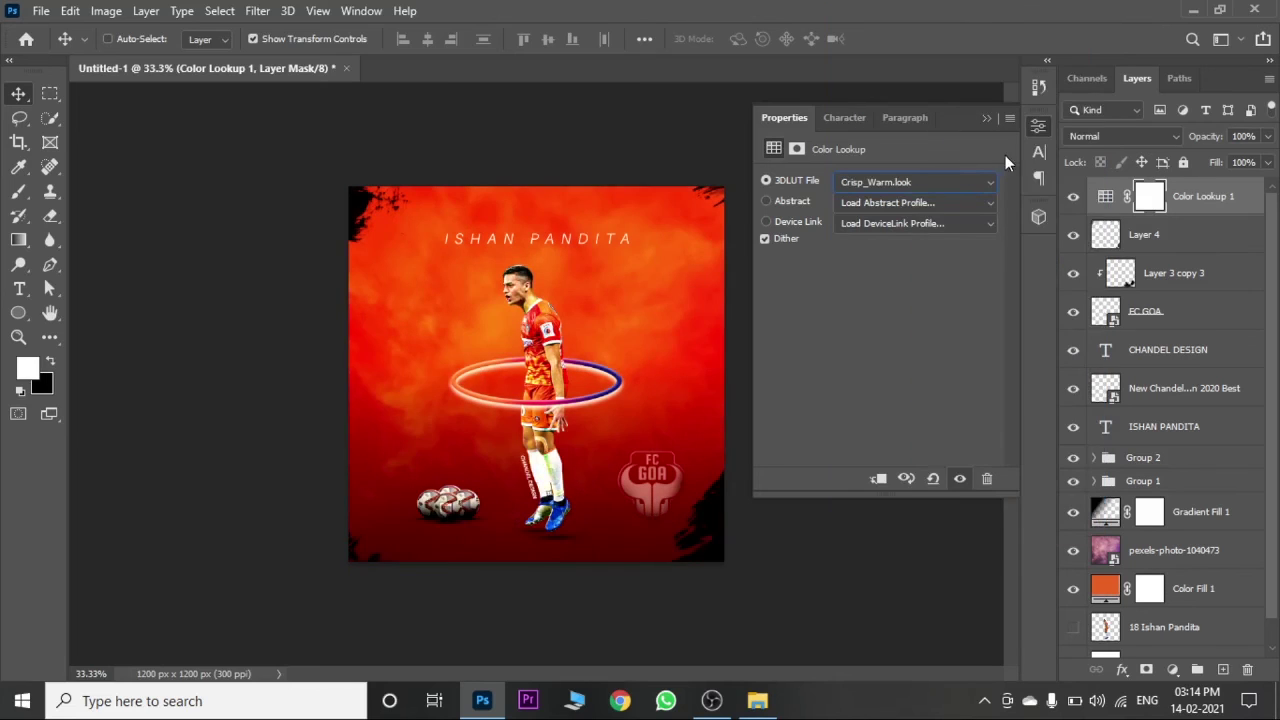
Step: Lower the Color Lookup layer's opacity to 61%
key("ctrl+plus")
key("ctrl+plus")
left_click(1106, 198)
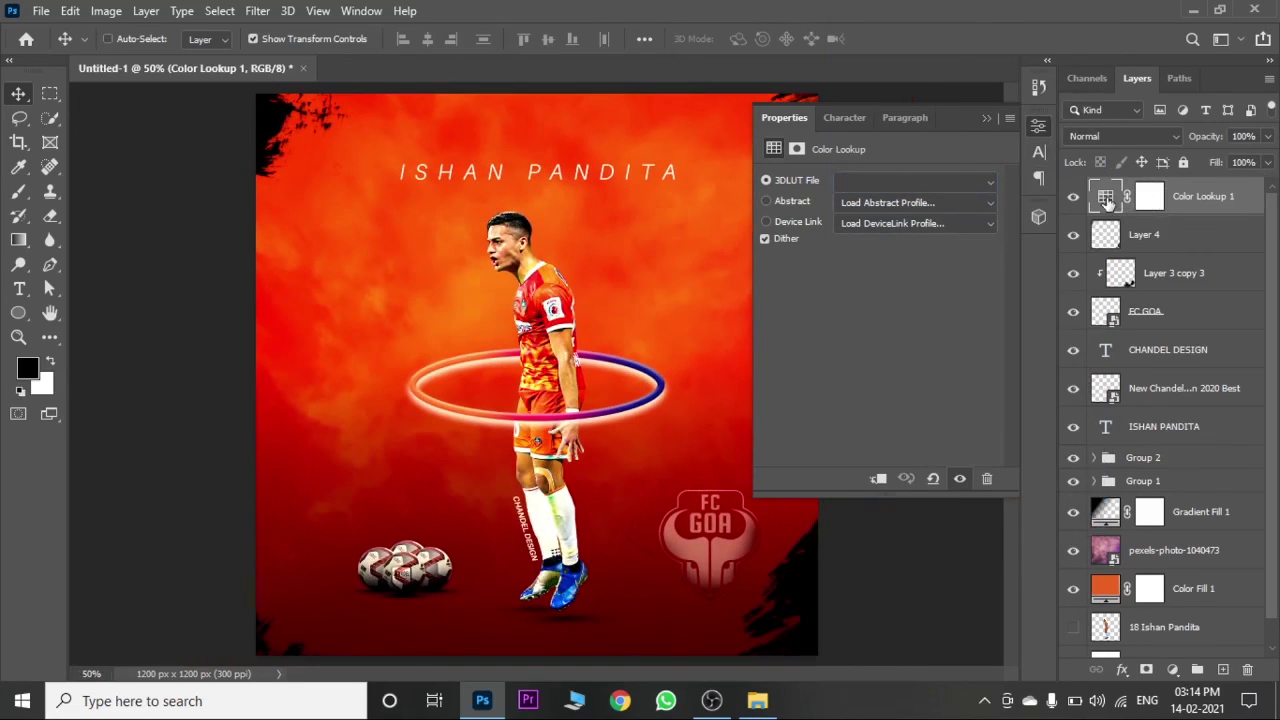
left_click(987, 118)
left_click(1267, 136)
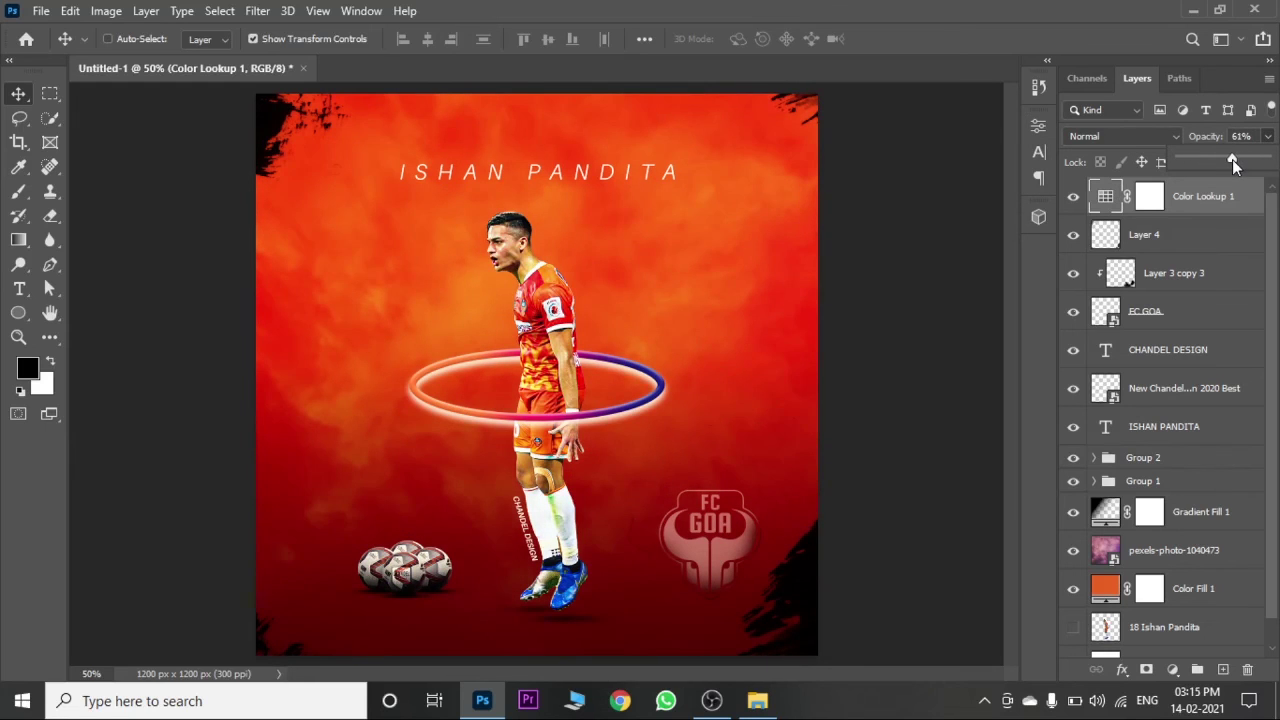
key("ctrl+minus")
key("ctrl+minus")
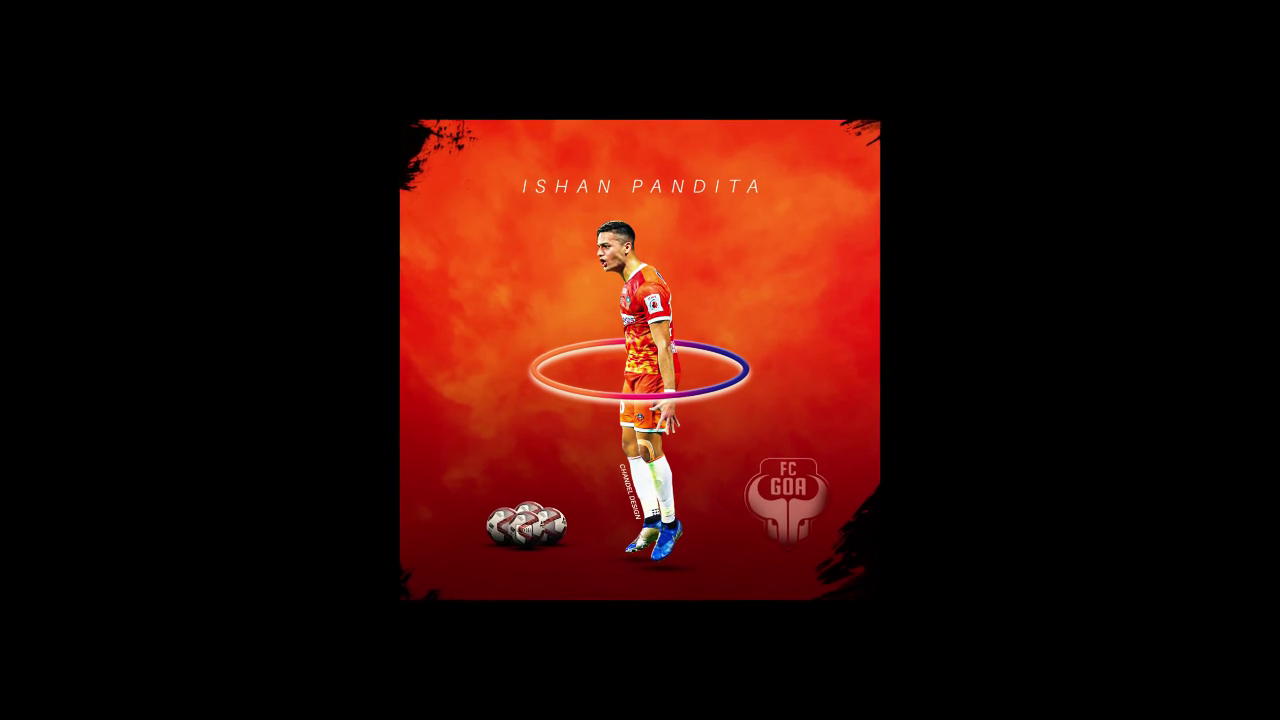